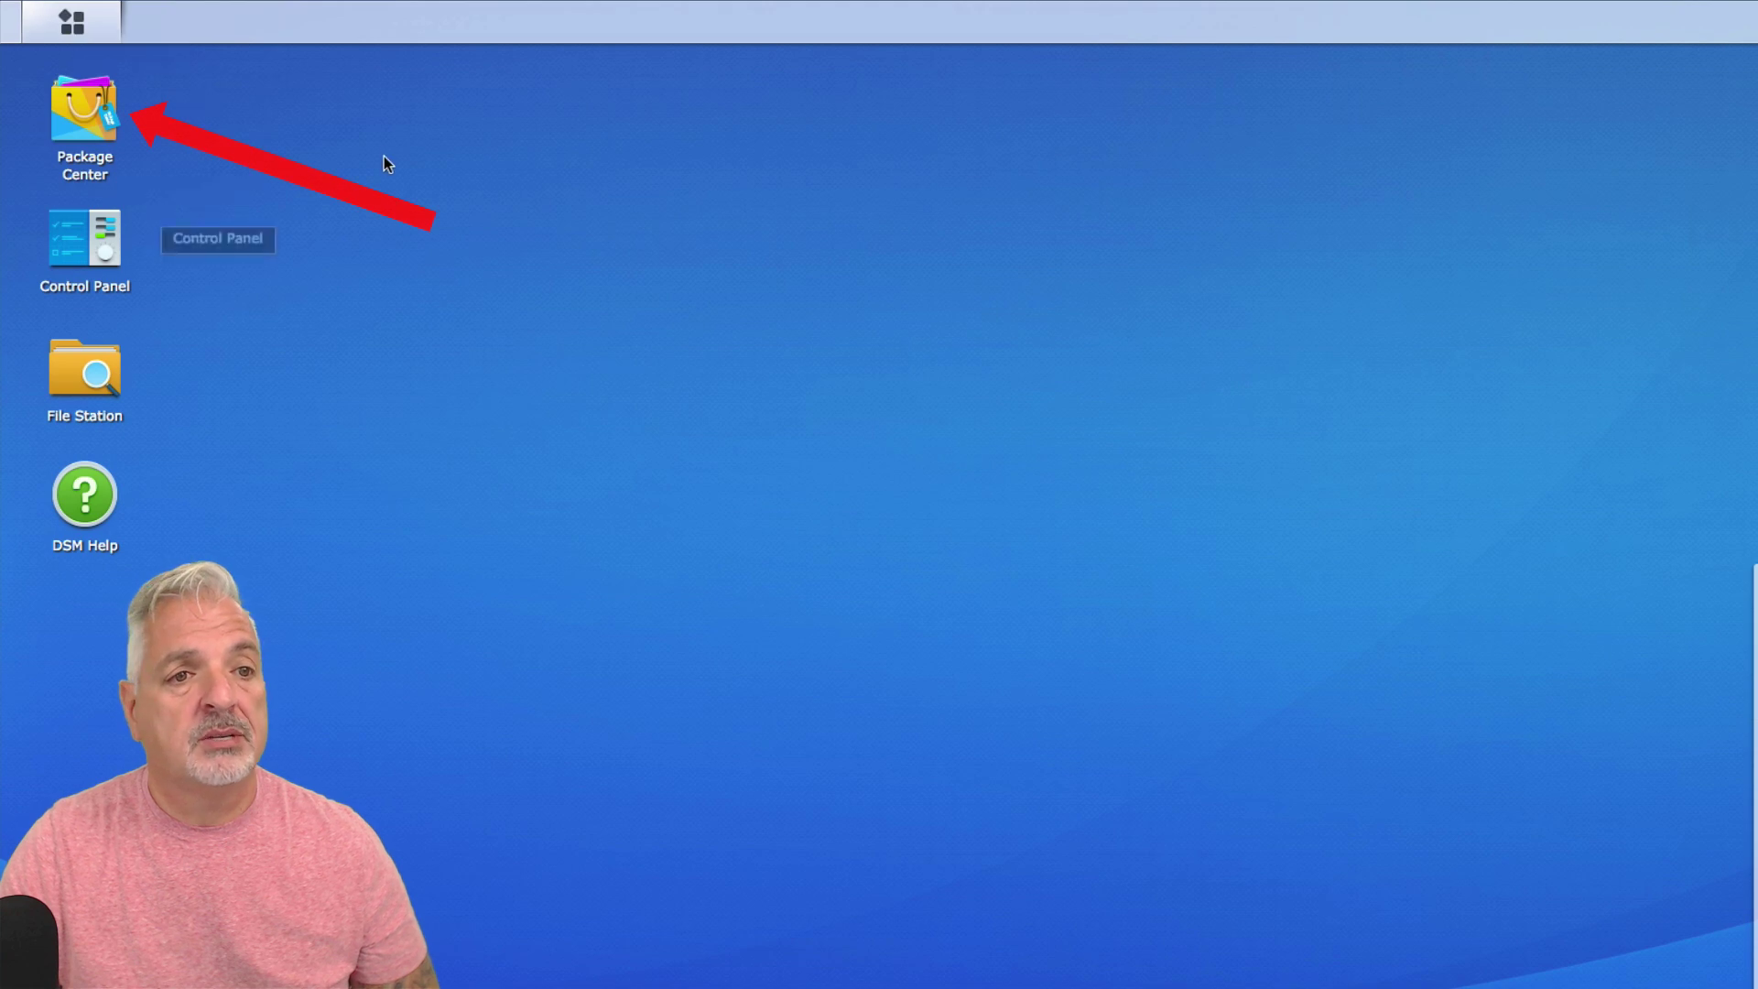
Check the Backup packages in Package Center for Cloud Station Server, and close Package Center.
{"action": "left_click", "coordinate": [83, 94]}
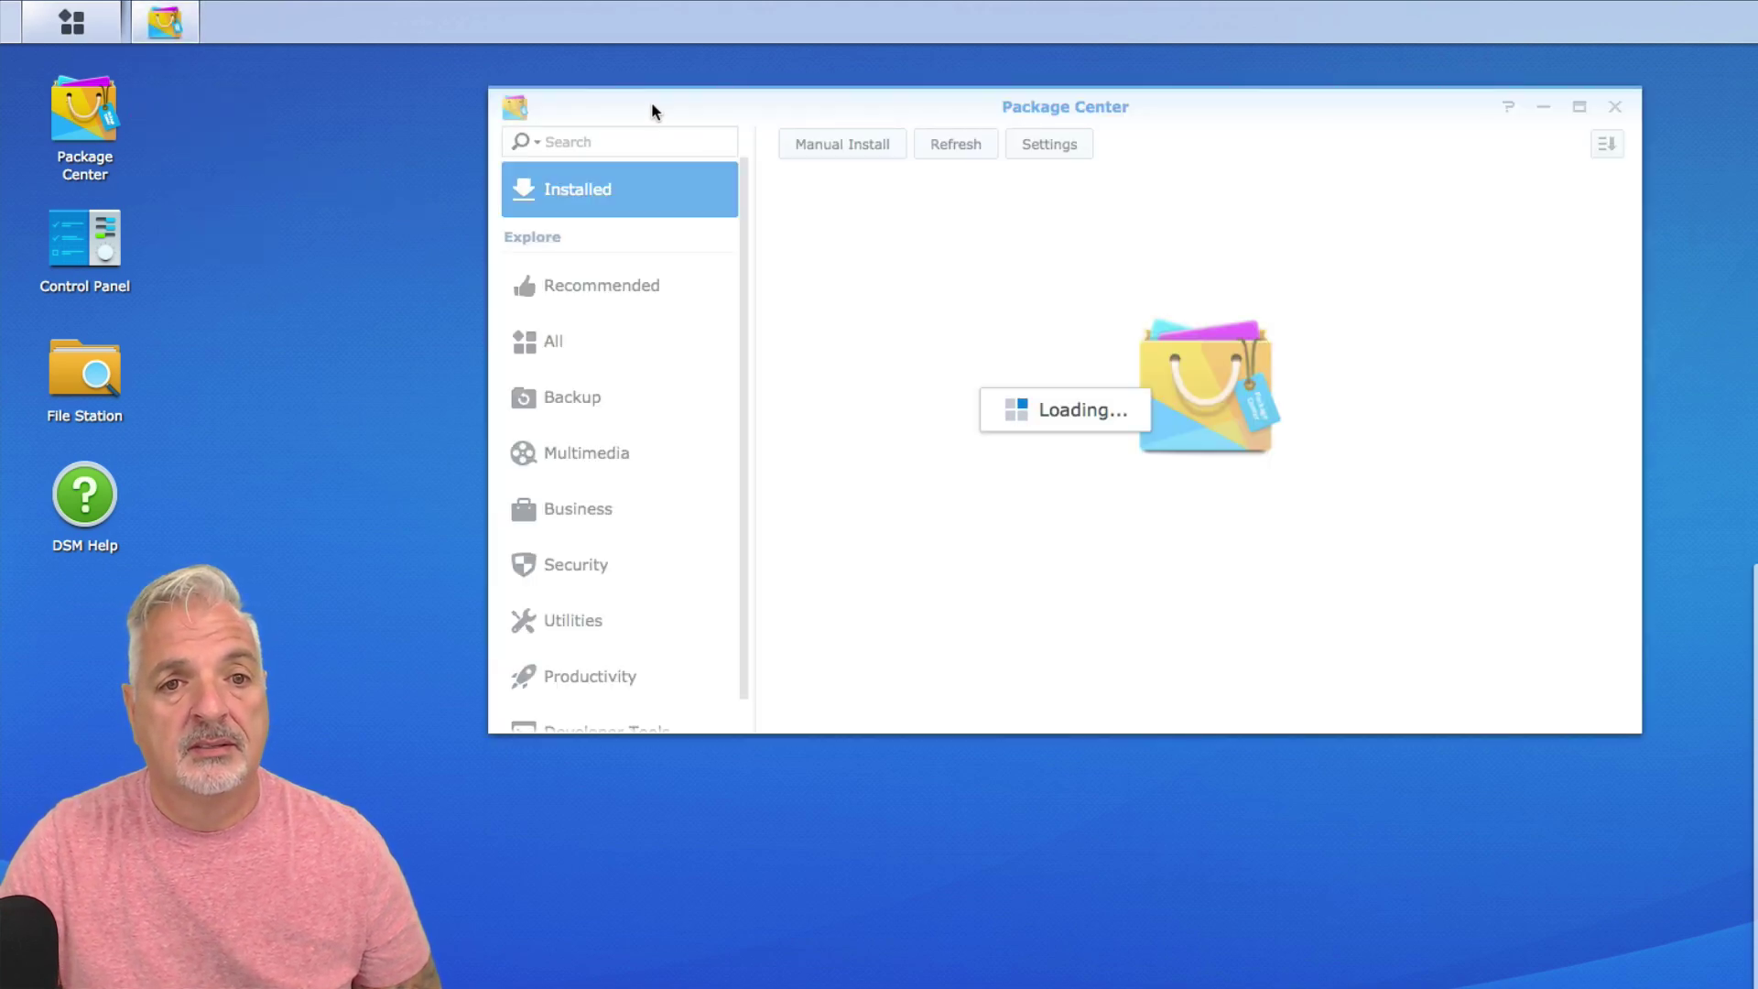
{"action": "left_click", "coordinate": [580, 401]}
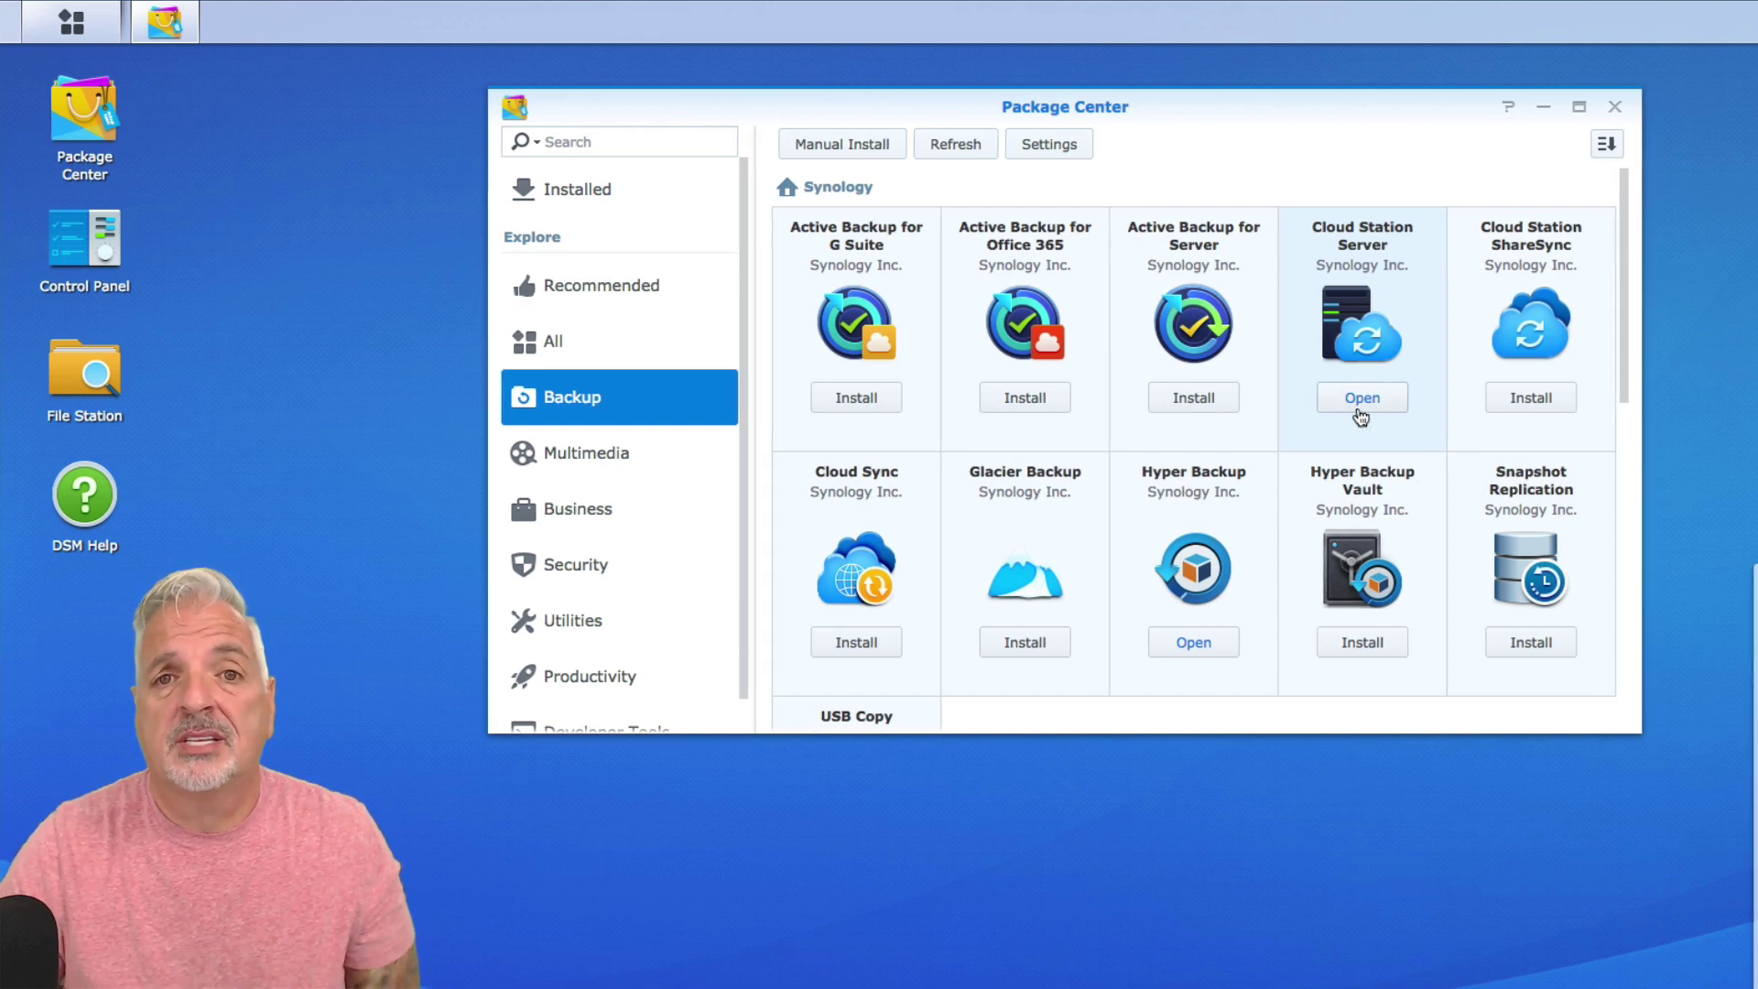
{"action": "left_click", "coordinate": [1614, 106]}
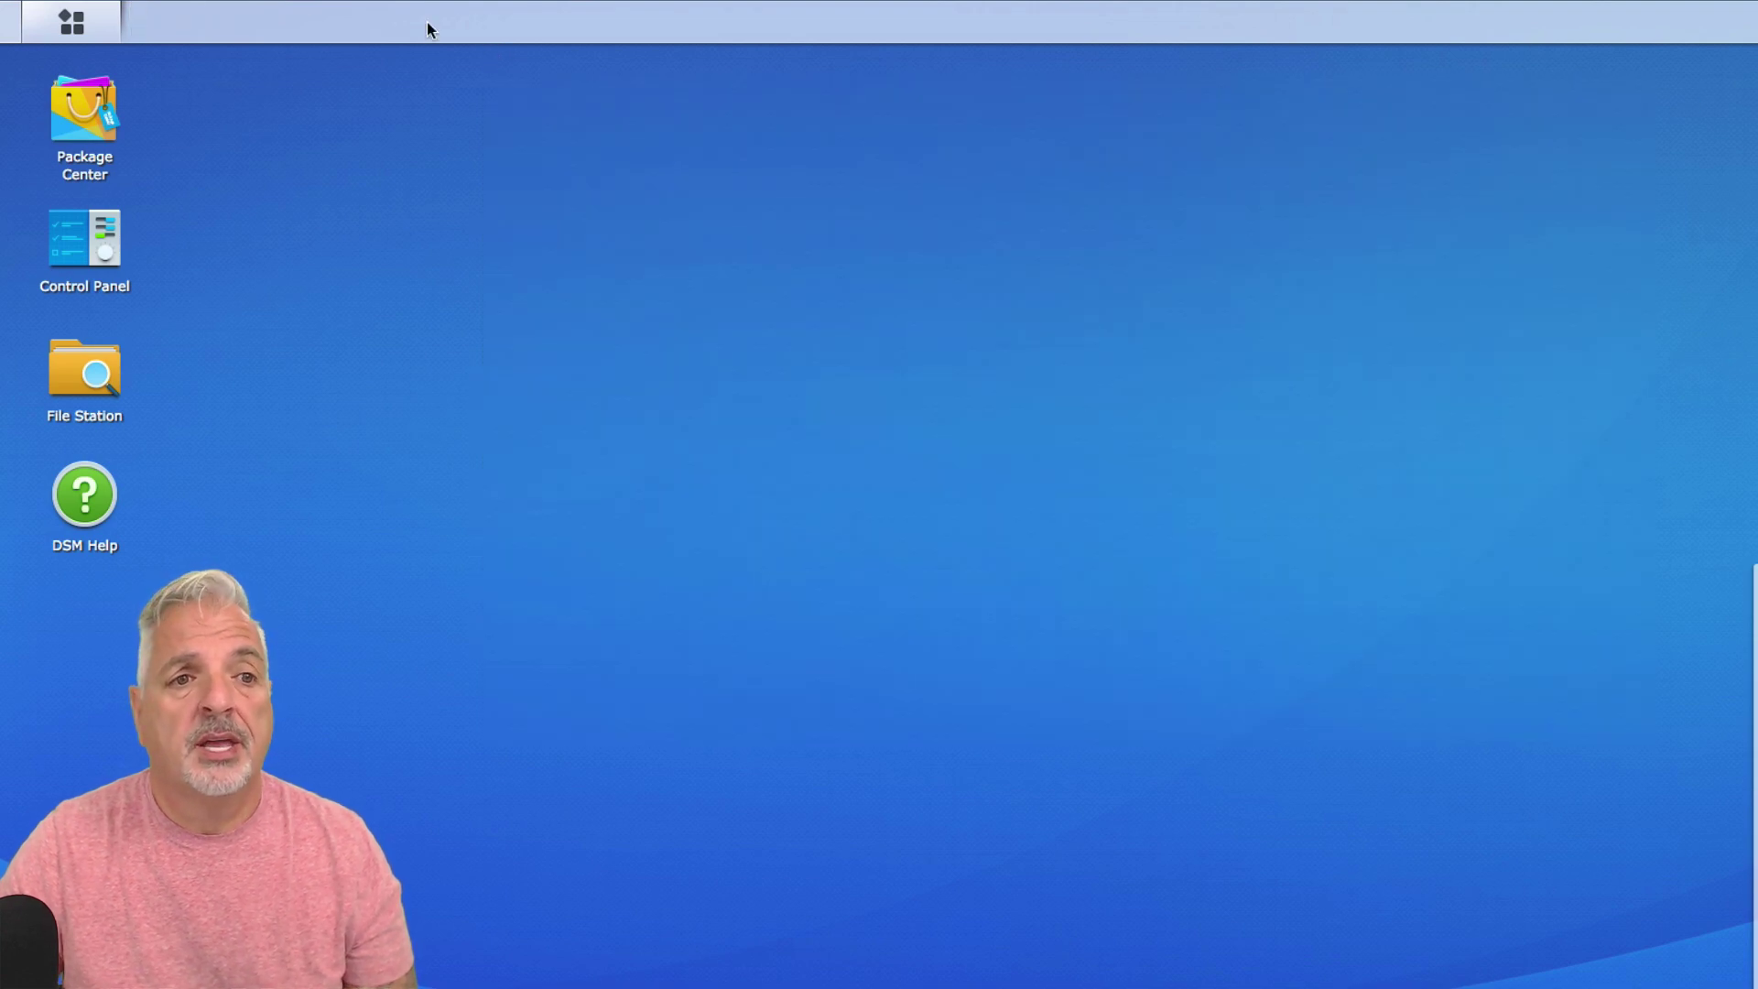
Open Cloud Station Server and download the Cloud Station Drive client for Mac.
{"action": "left_click", "coordinate": [75, 28]}
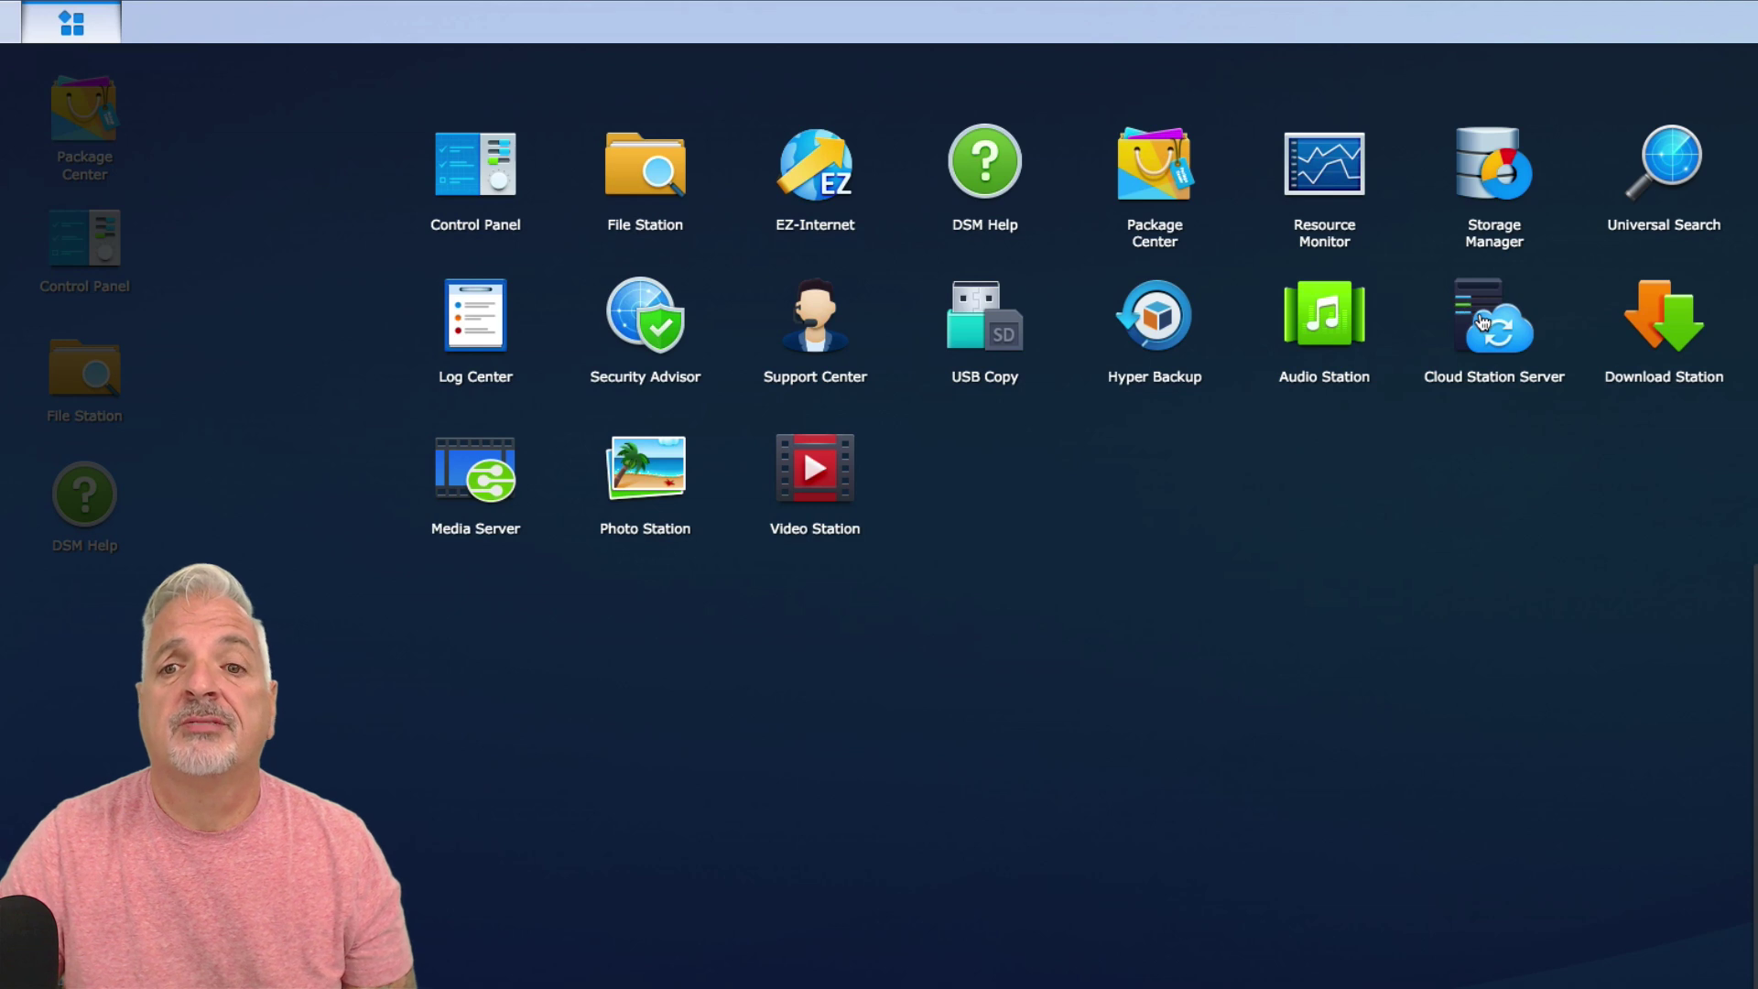
{"action": "left_click", "coordinate": [1483, 322]}
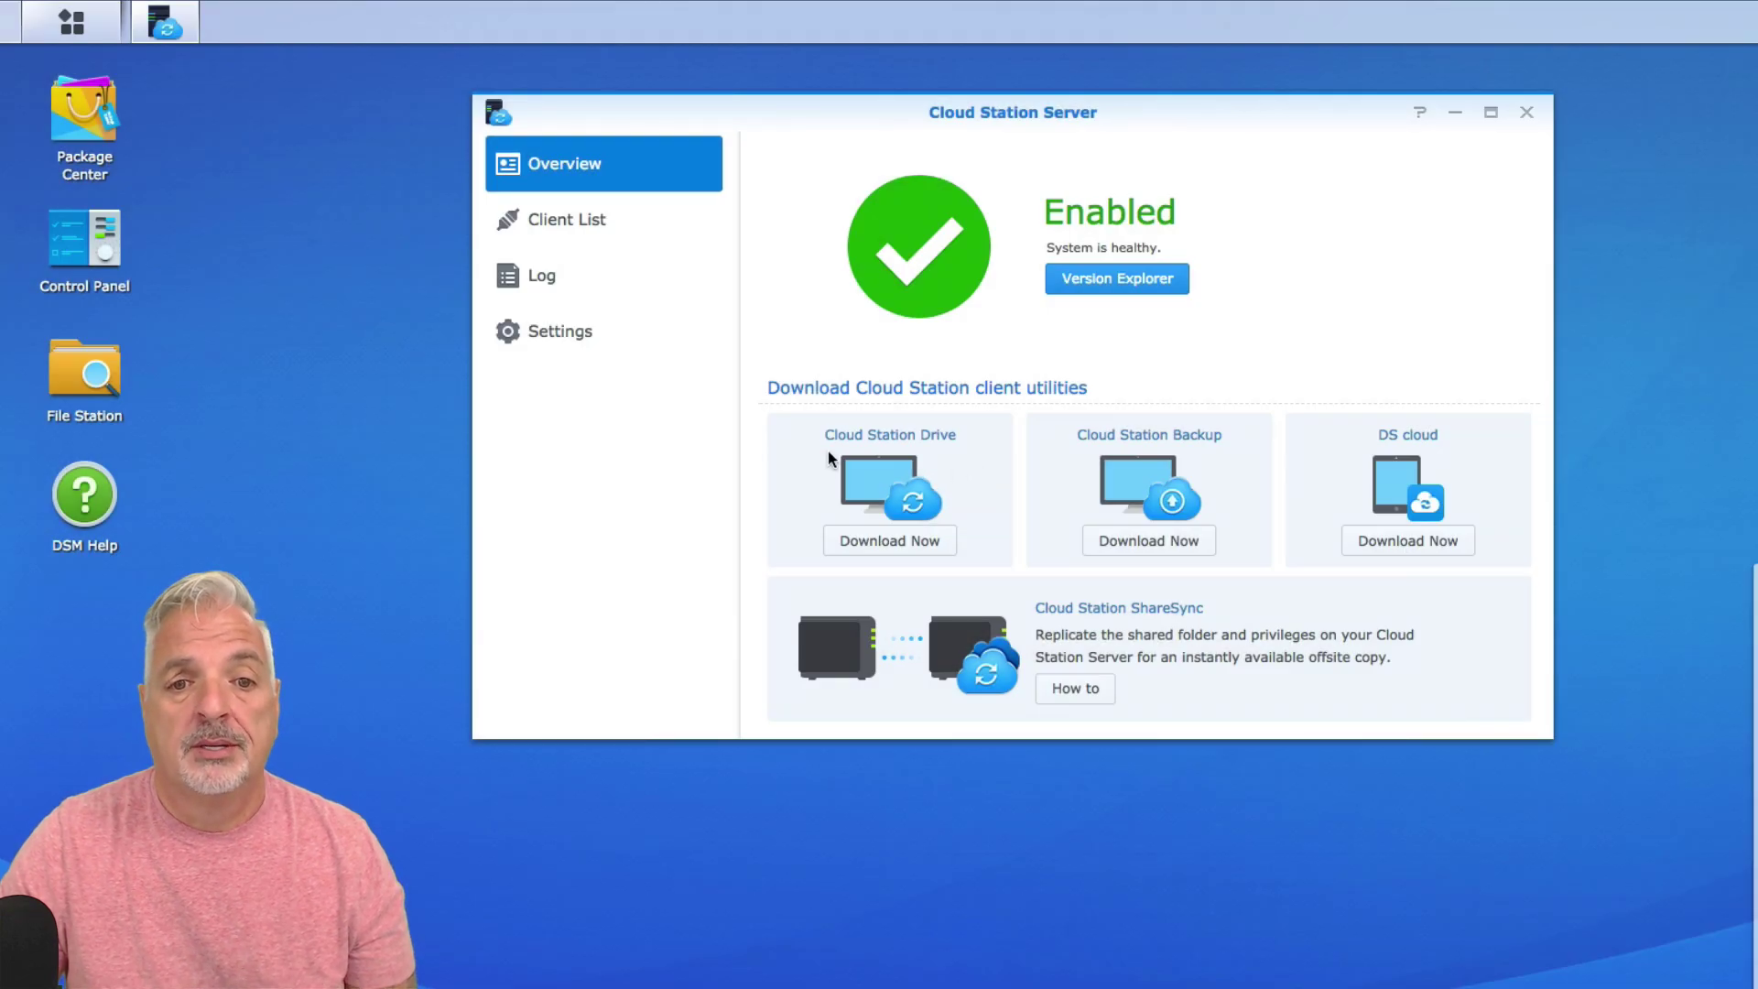
{"action": "left_click", "coordinate": [898, 542]}
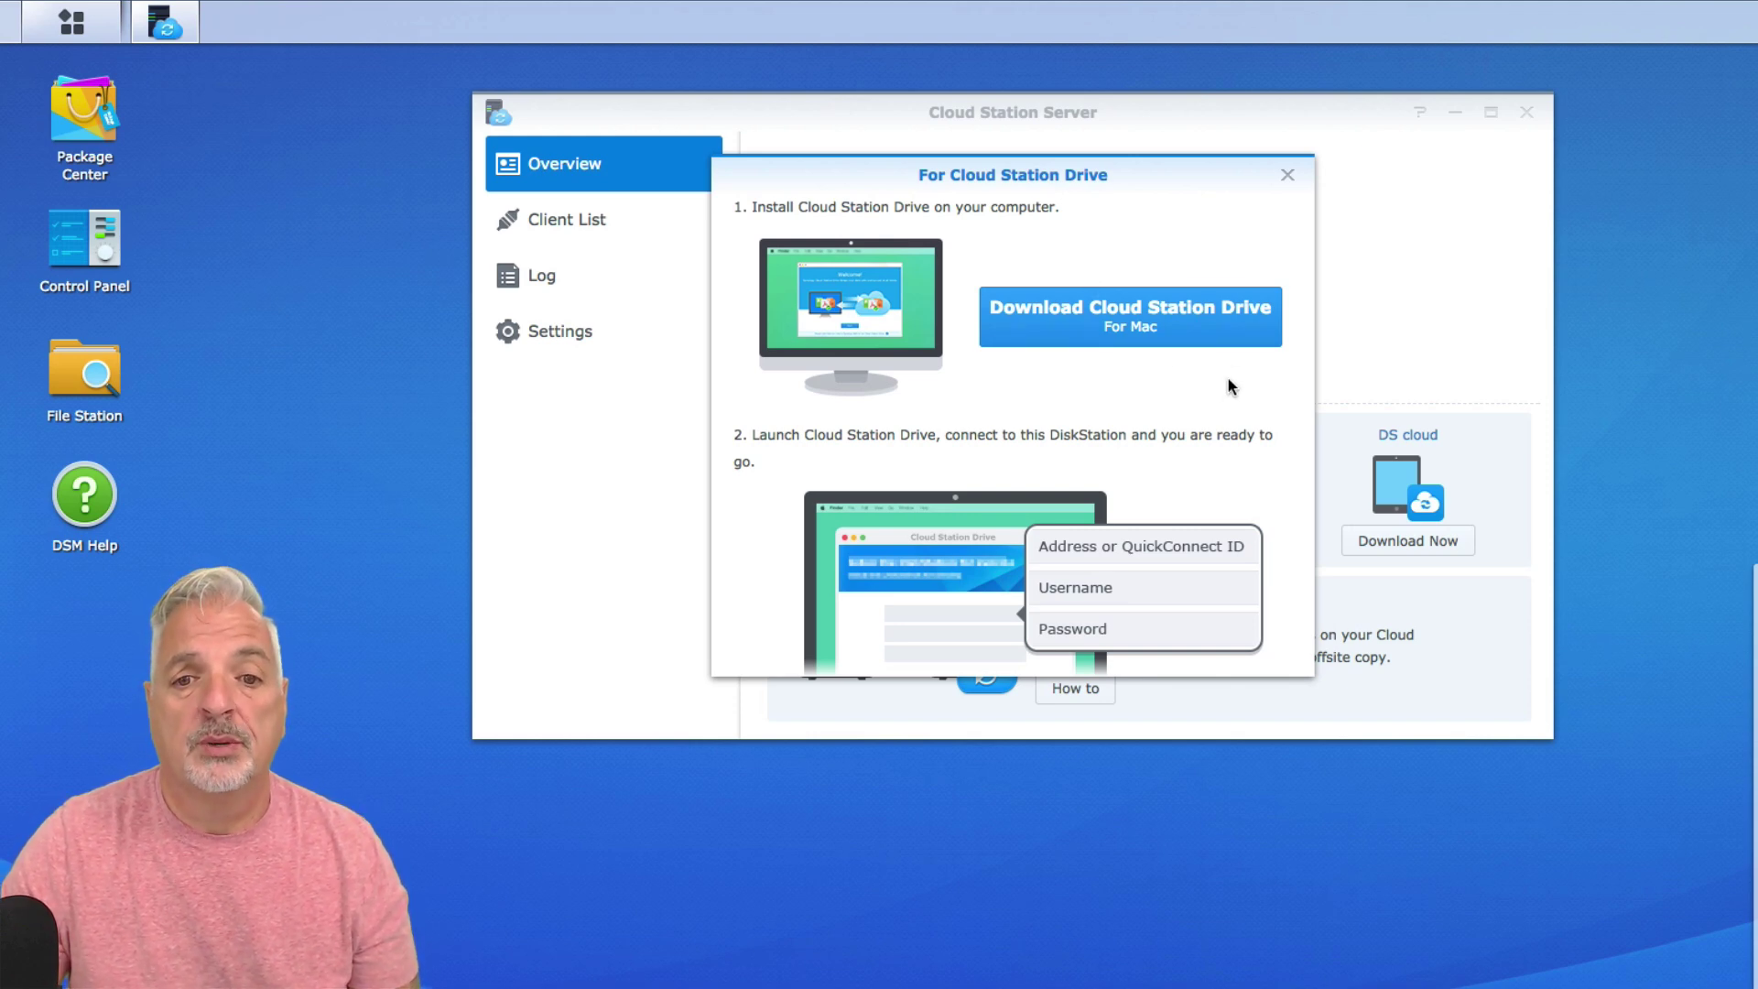
{"action": "left_click", "coordinate": [1127, 316]}
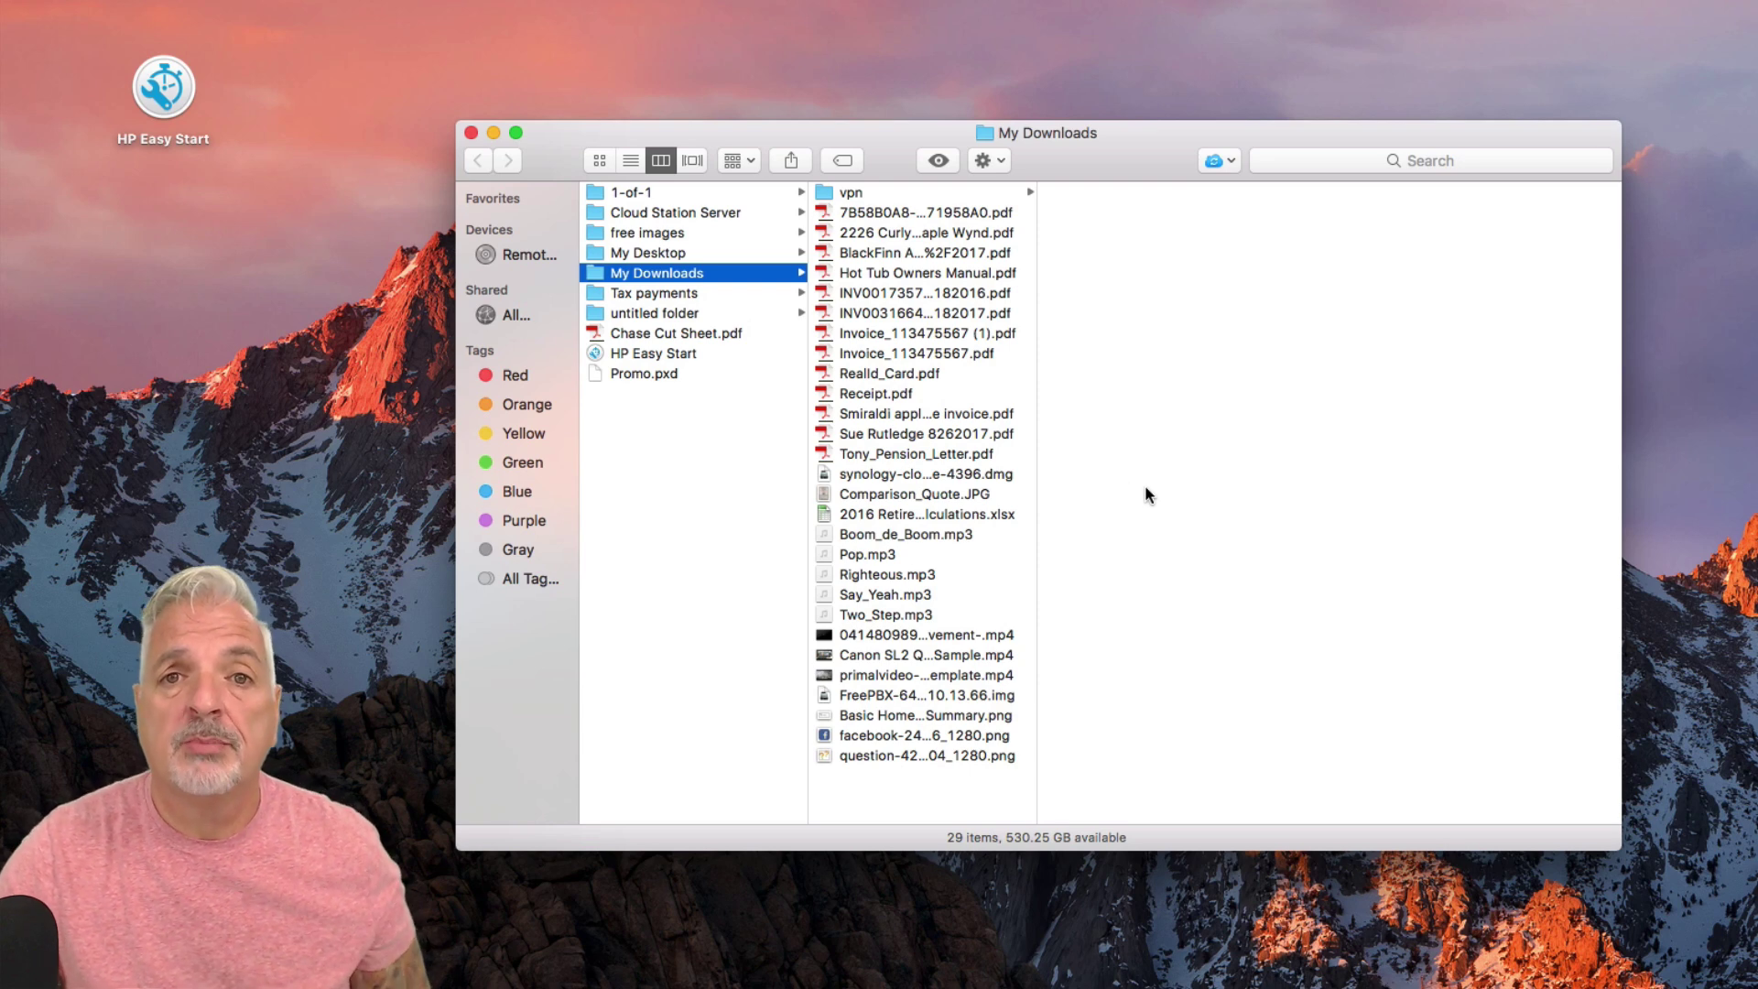
Open synology-cloud-station-drive-4396.dmg from My Downloads and launch Install Cloud Station Drive.pkg.
{"action": "left_click", "coordinate": [834, 472]}
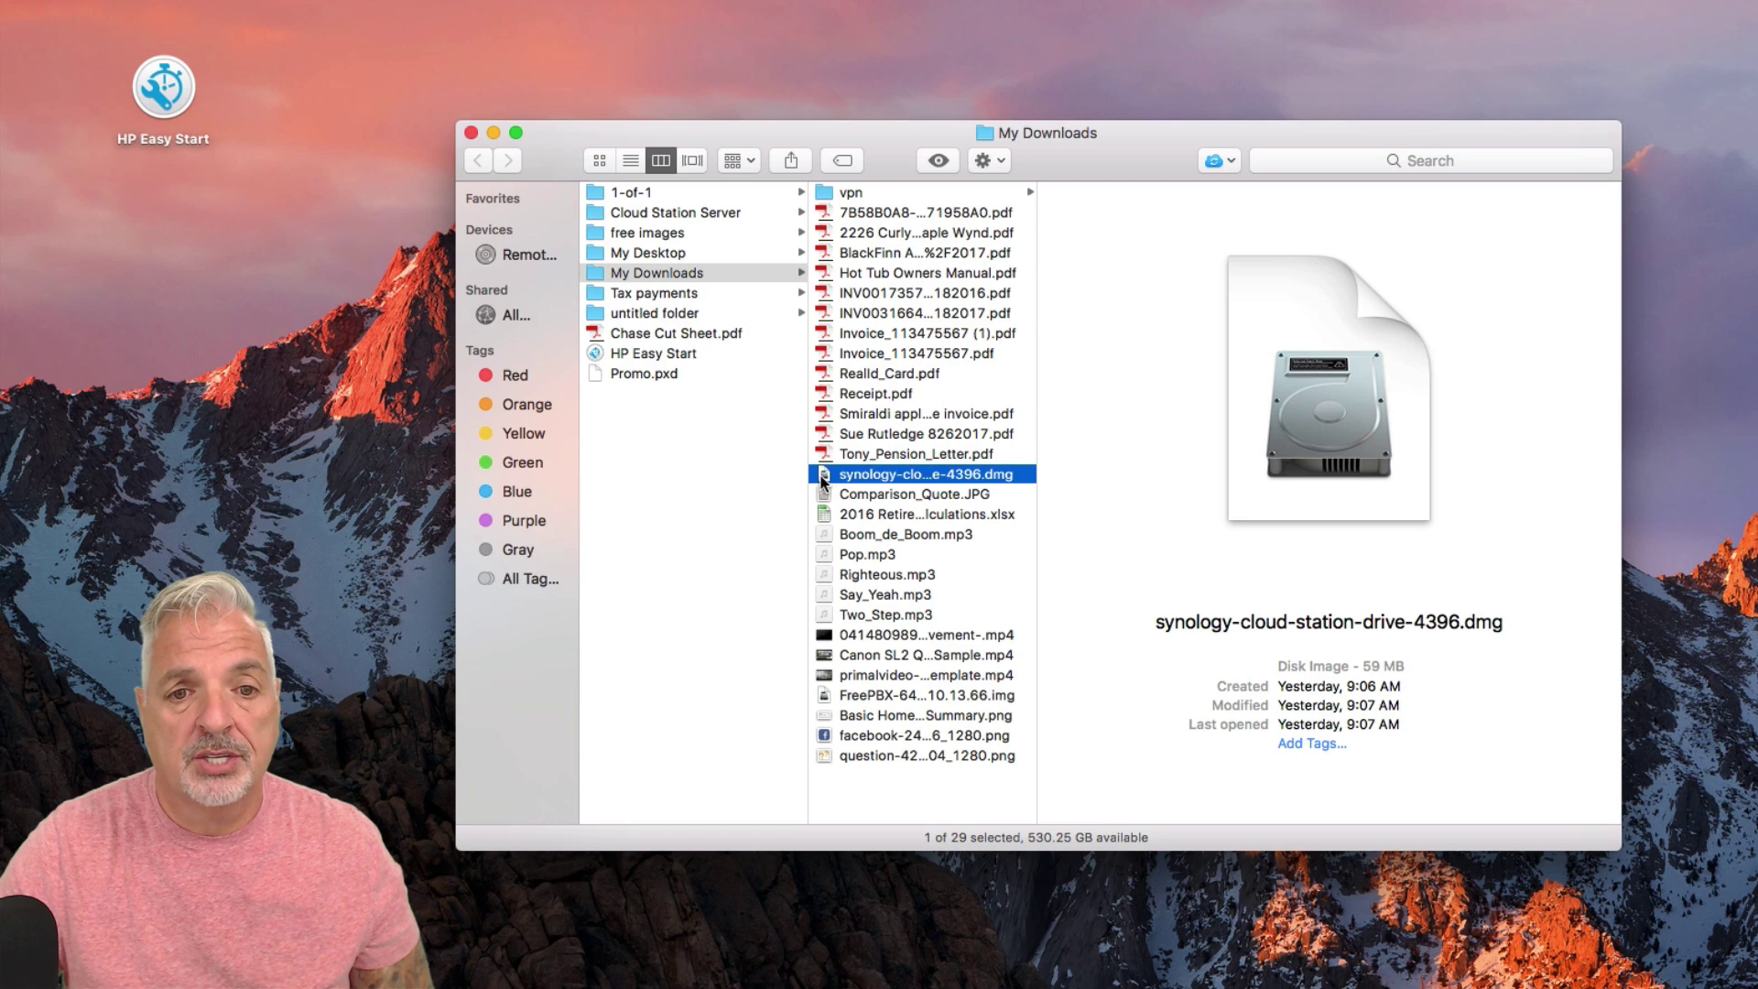
{"action": "double_click", "coordinate": [824, 476]}
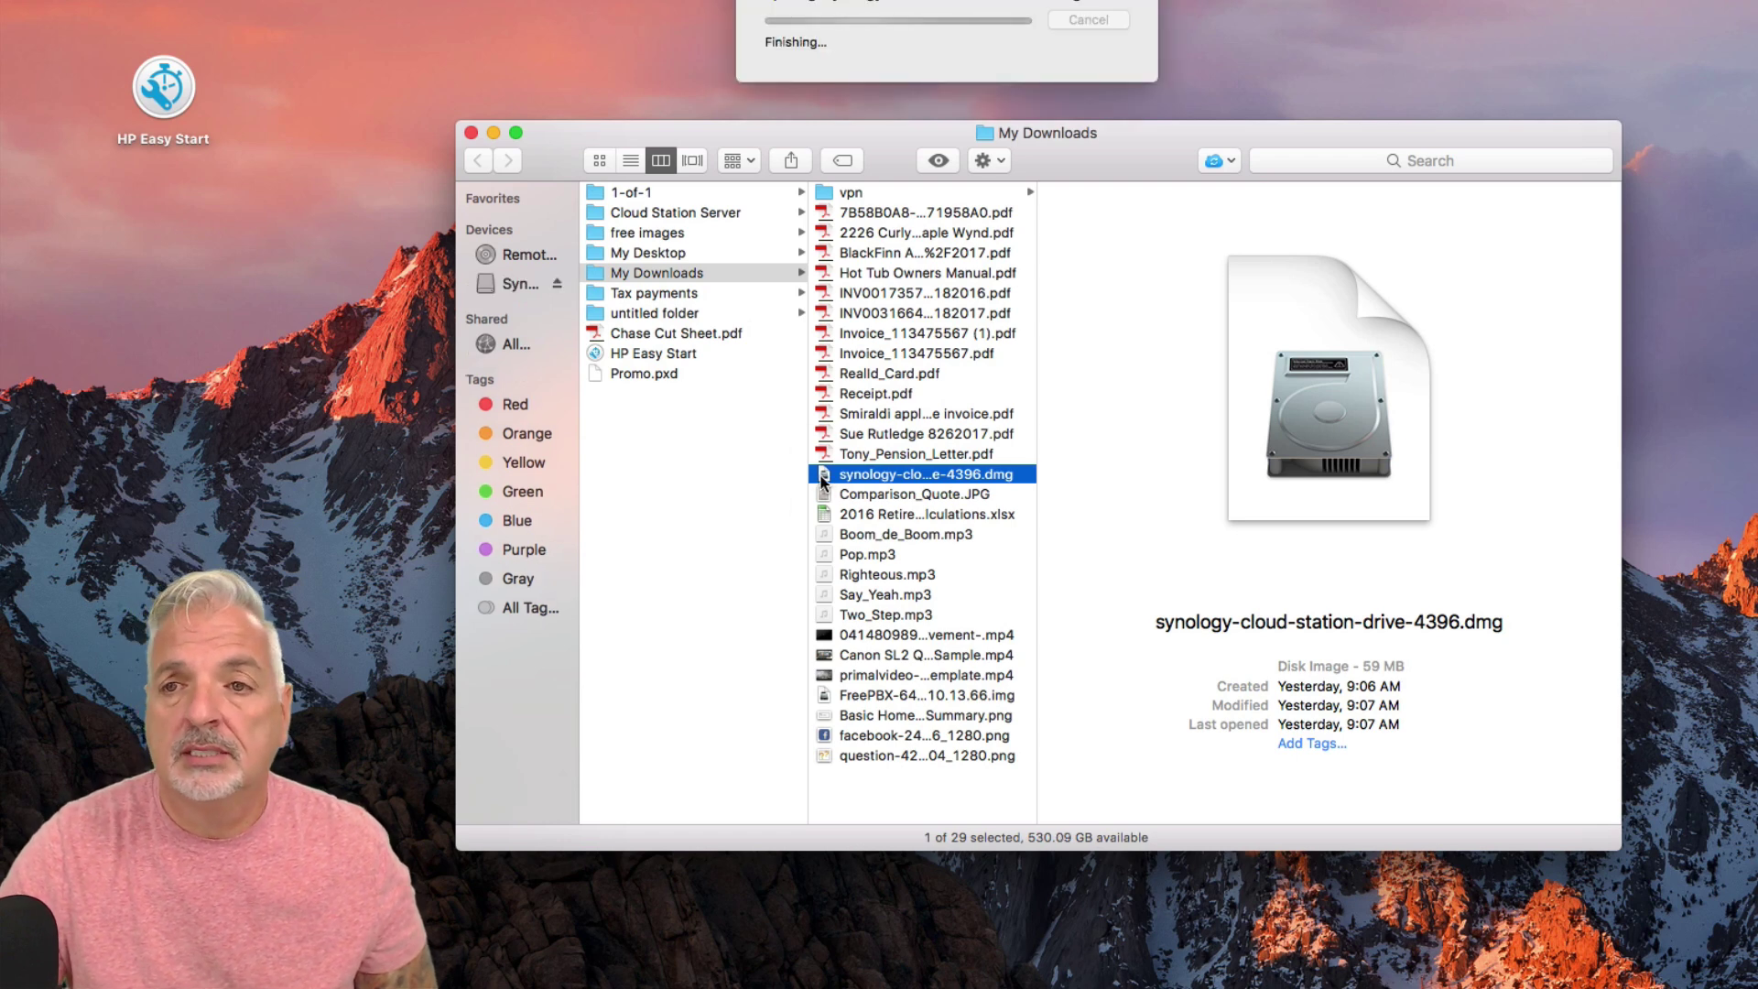
{"action": "left_click_drag", "start_coordinate": [373, 337], "coordinate": [1054, 95]}
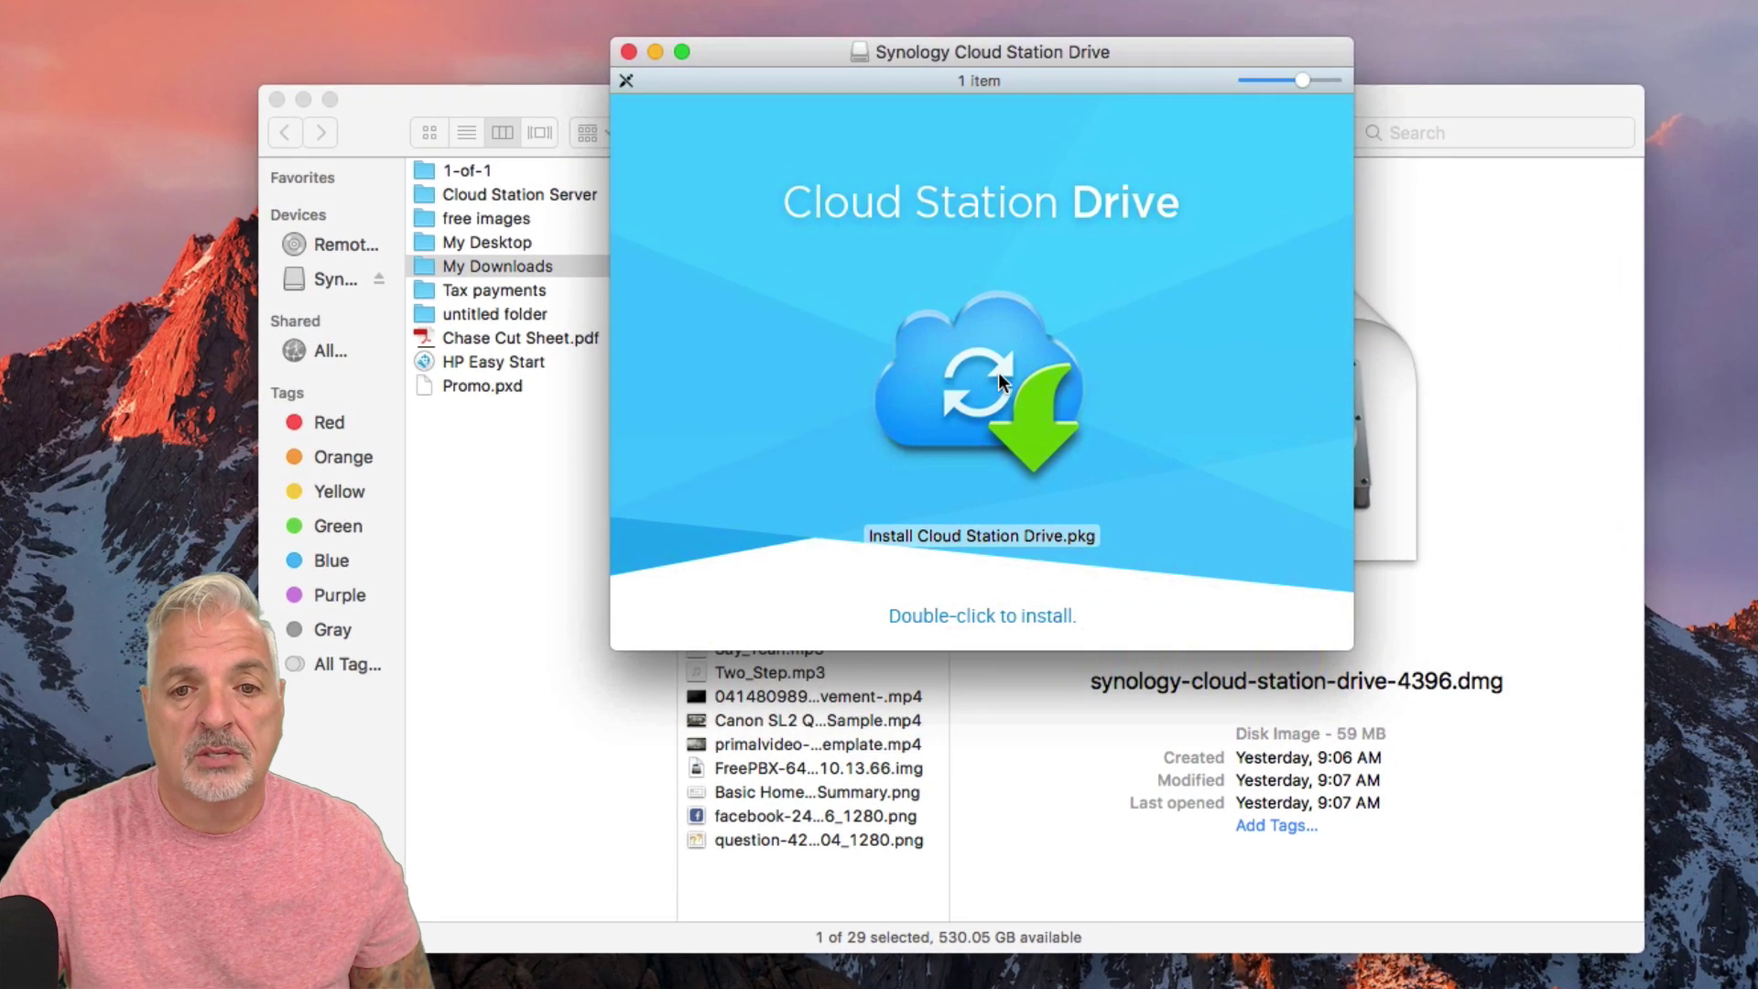
{"action": "left_click", "coordinate": [992, 379]}
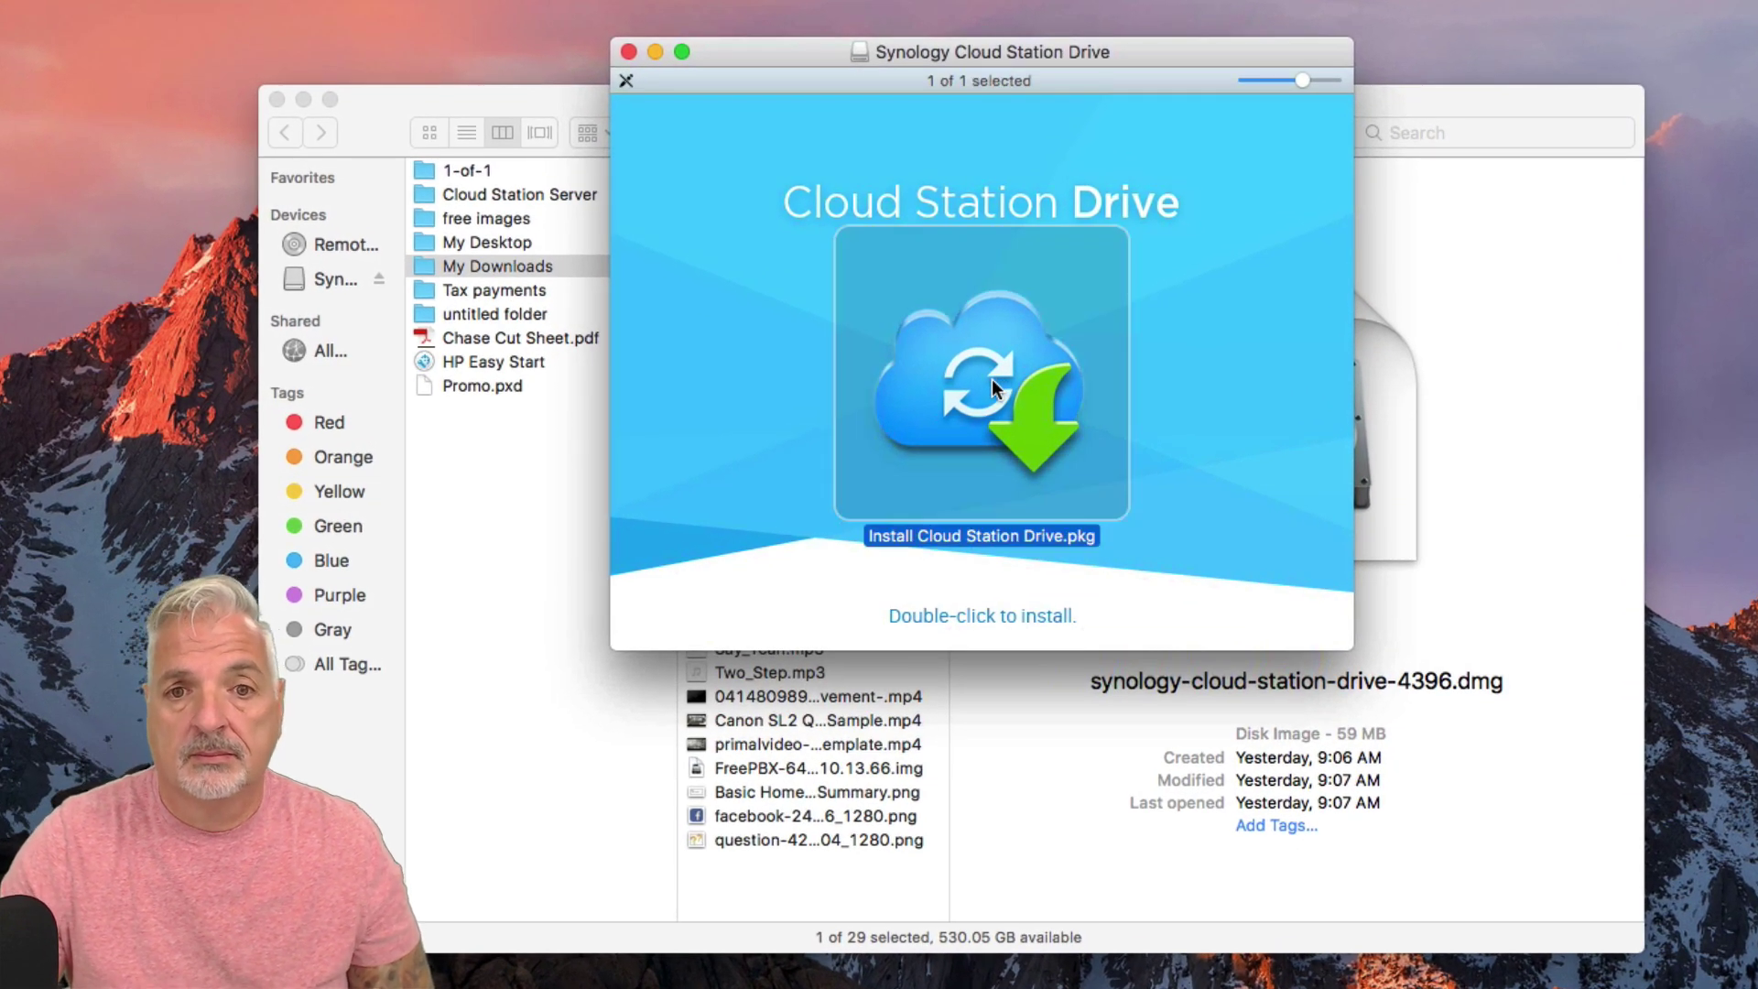
{"action": "double_click", "coordinate": [991, 379]}
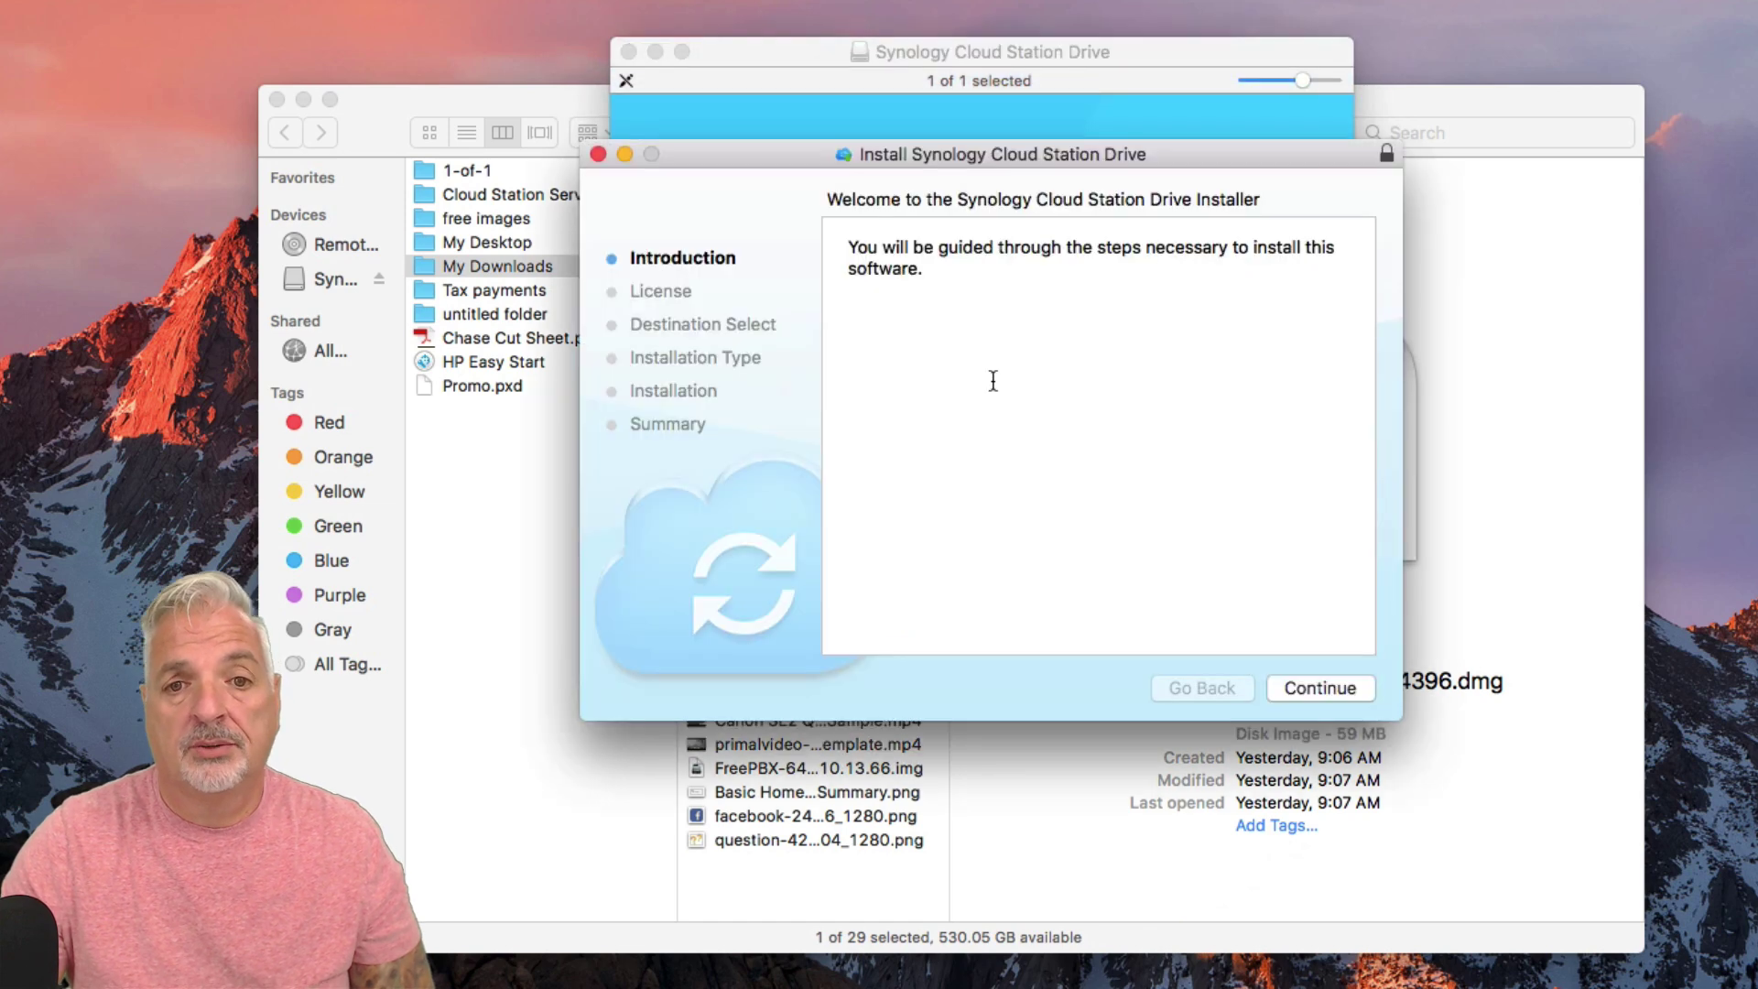
Agree to the software license and run the standard installation on Macintosh HD, authorizing it with the account password.
{"action": "left_click", "coordinate": [1310, 689]}
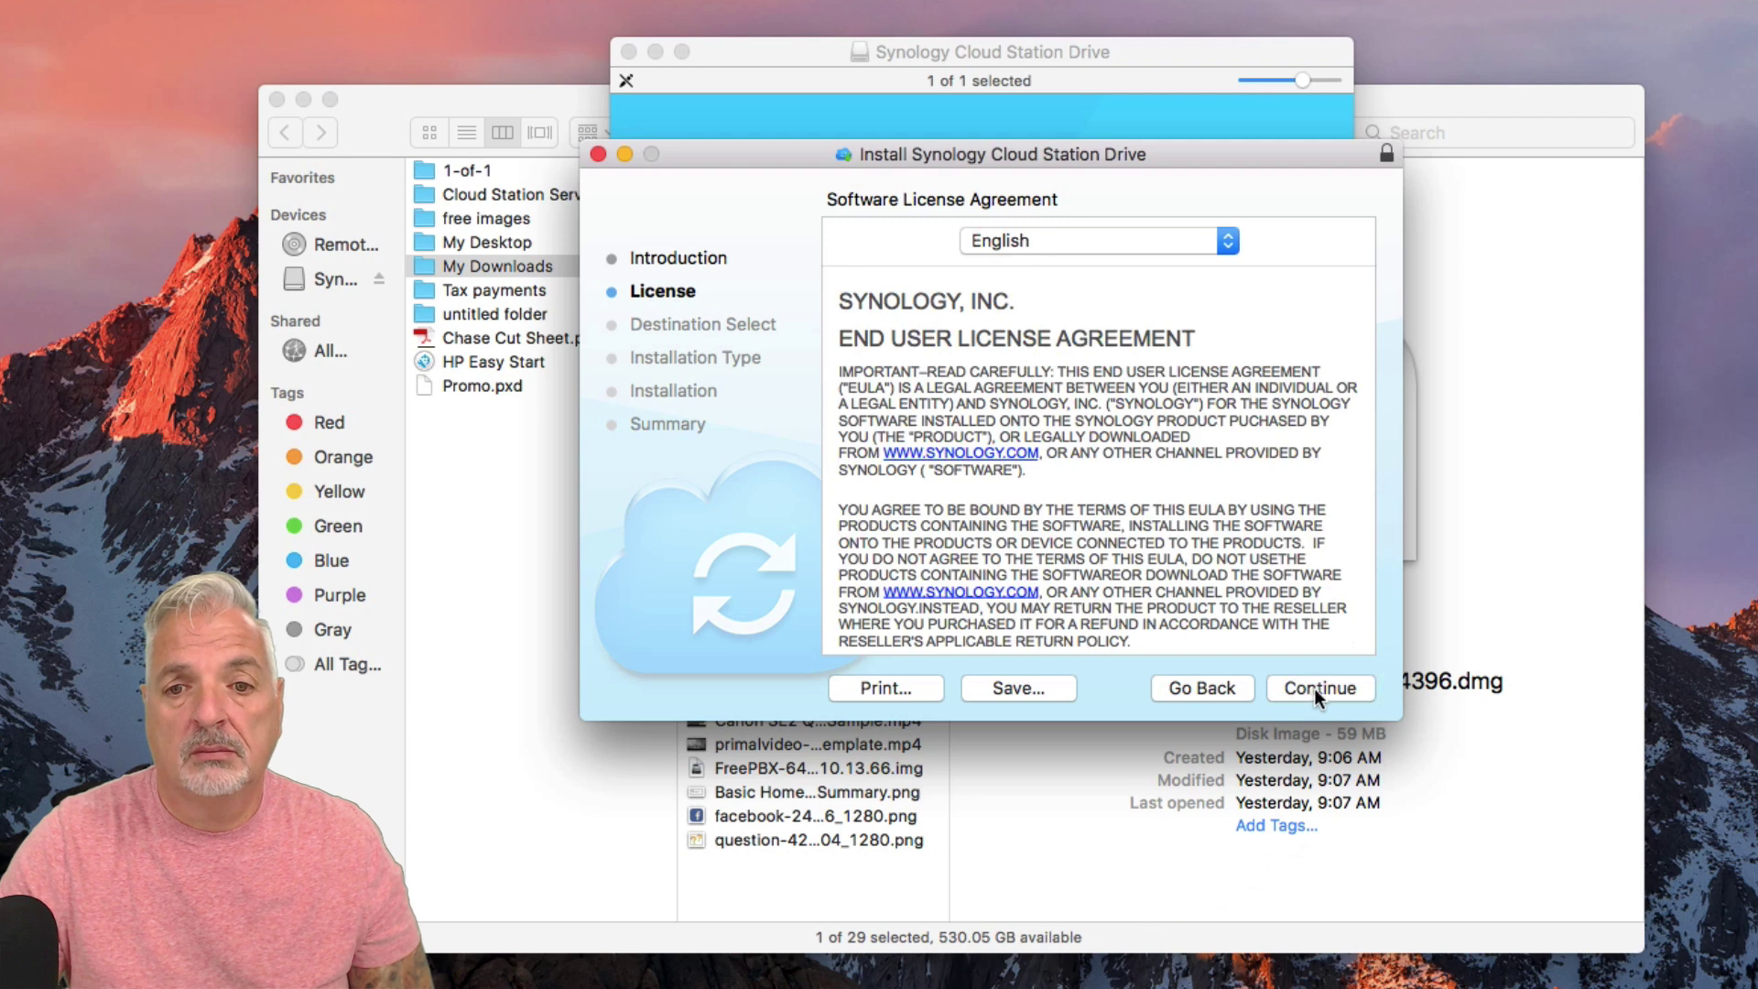
{"action": "left_click", "coordinate": [1312, 686]}
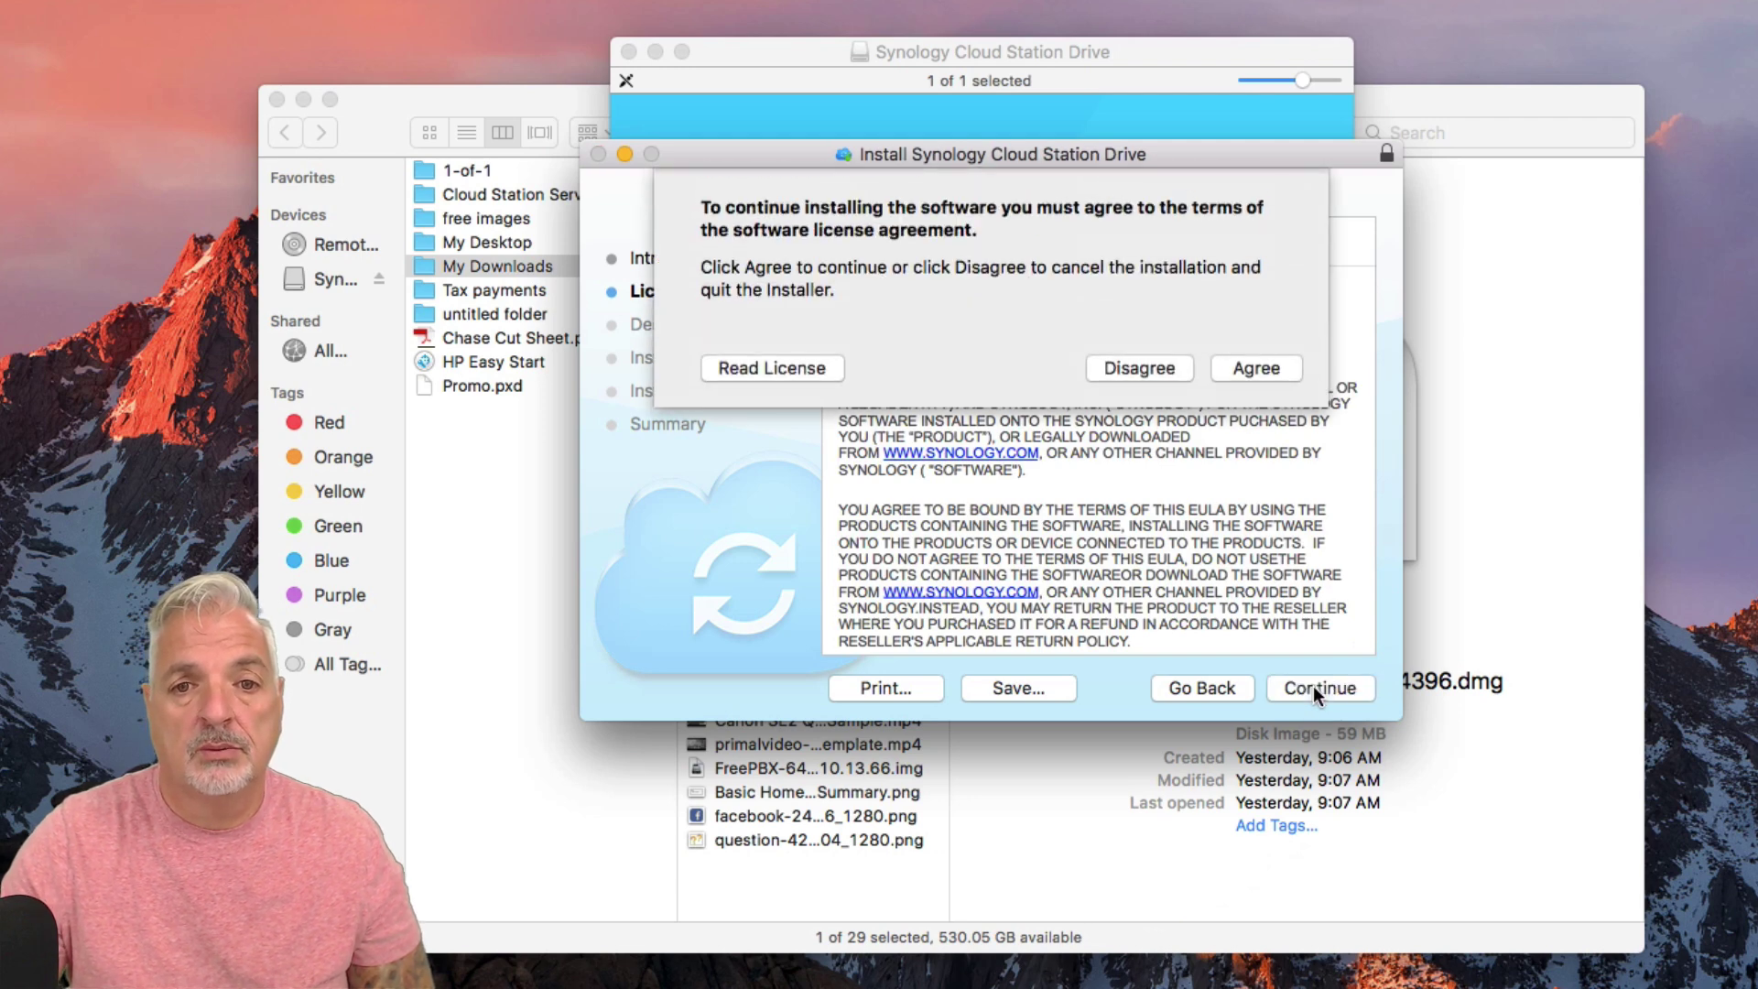
{"action": "left_click", "coordinate": [1254, 366]}
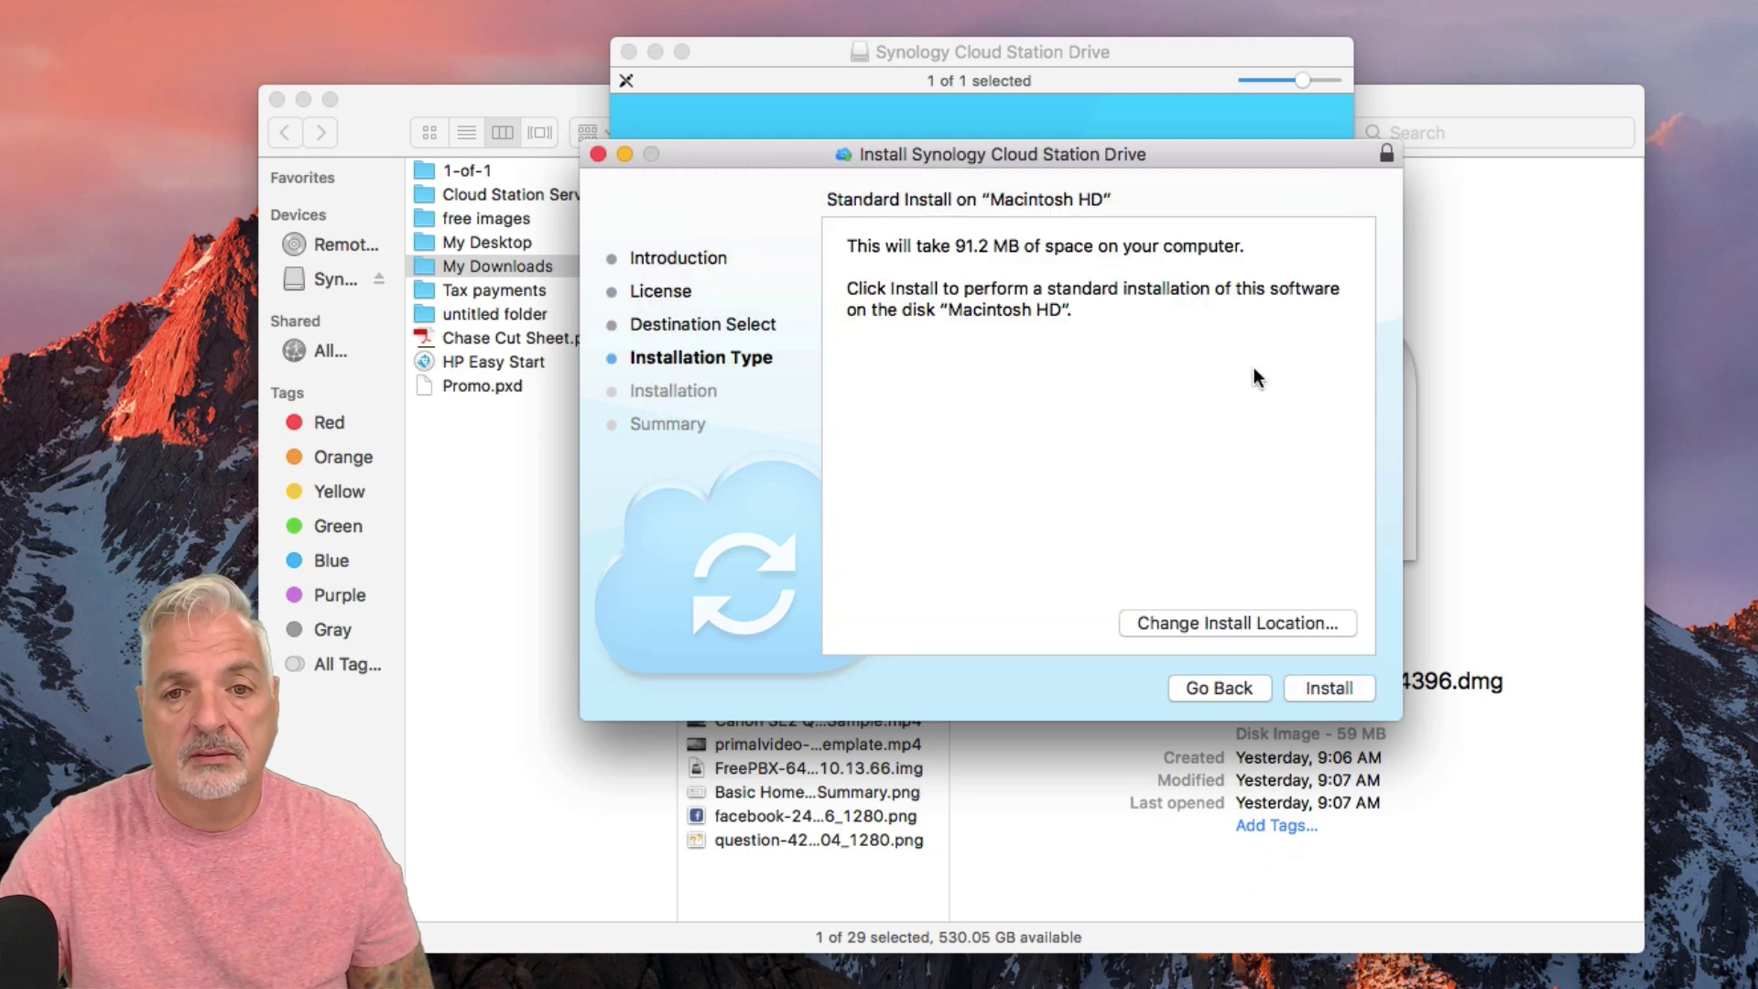
{"action": "left_click", "coordinate": [1343, 688]}
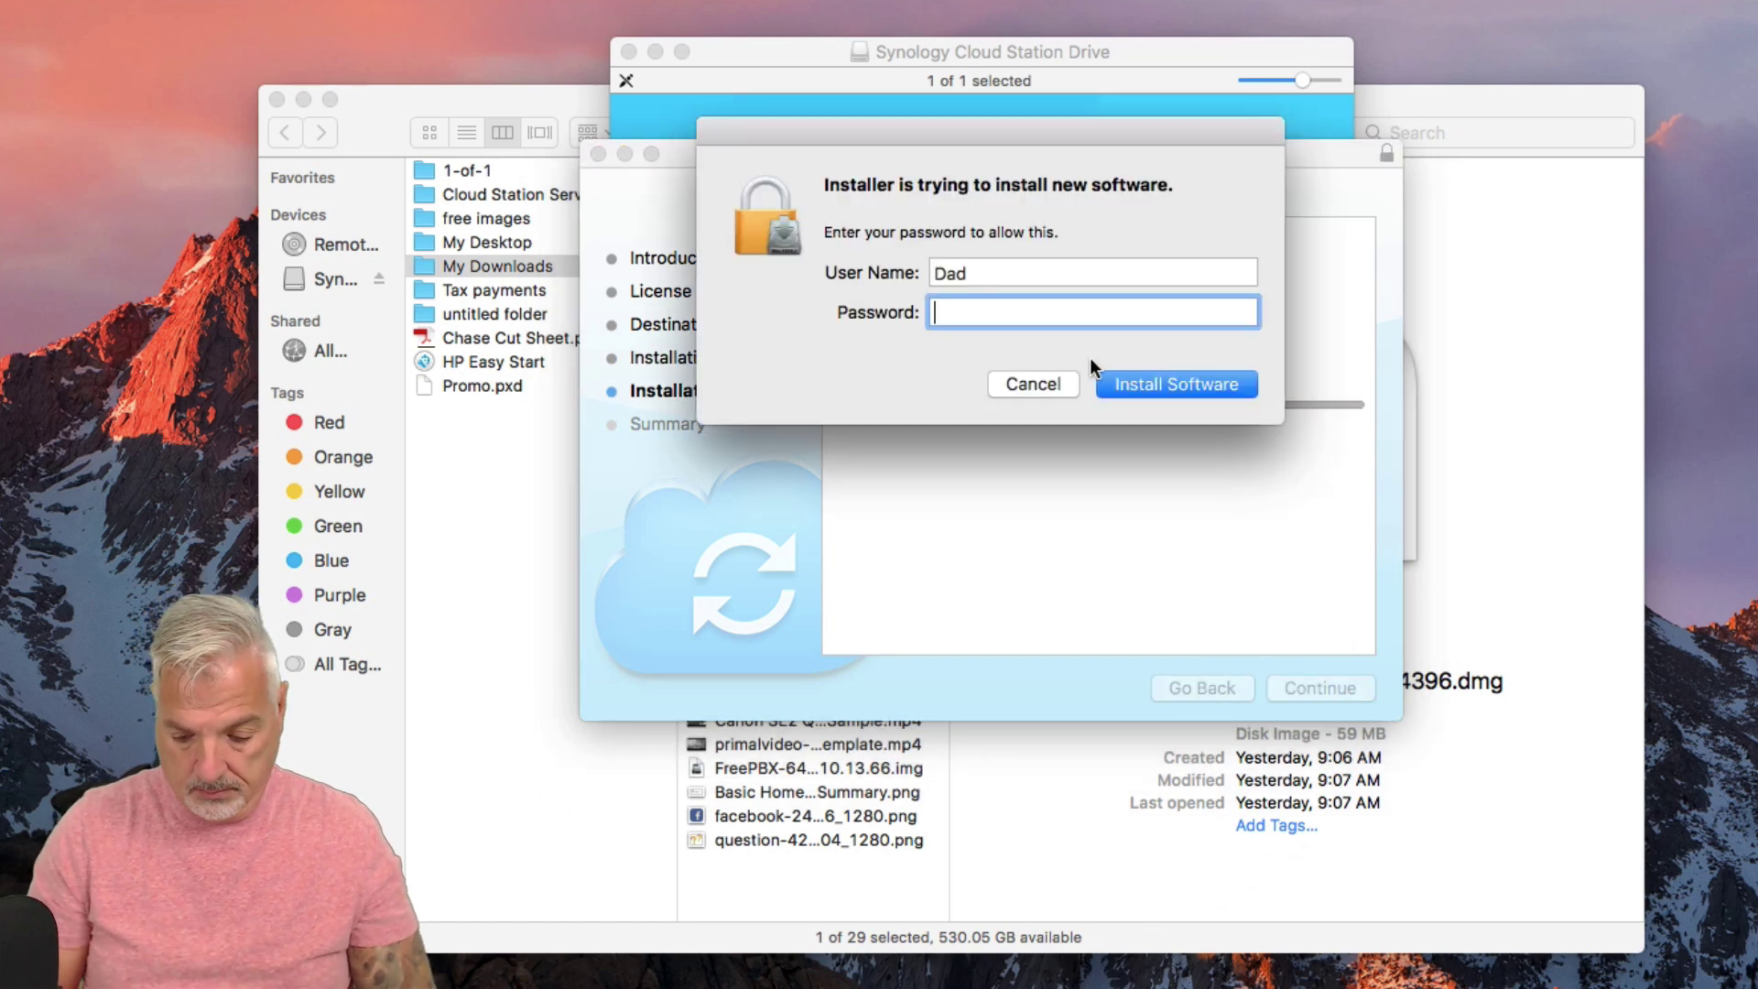
{"action": "type", "text": "••••••••"}
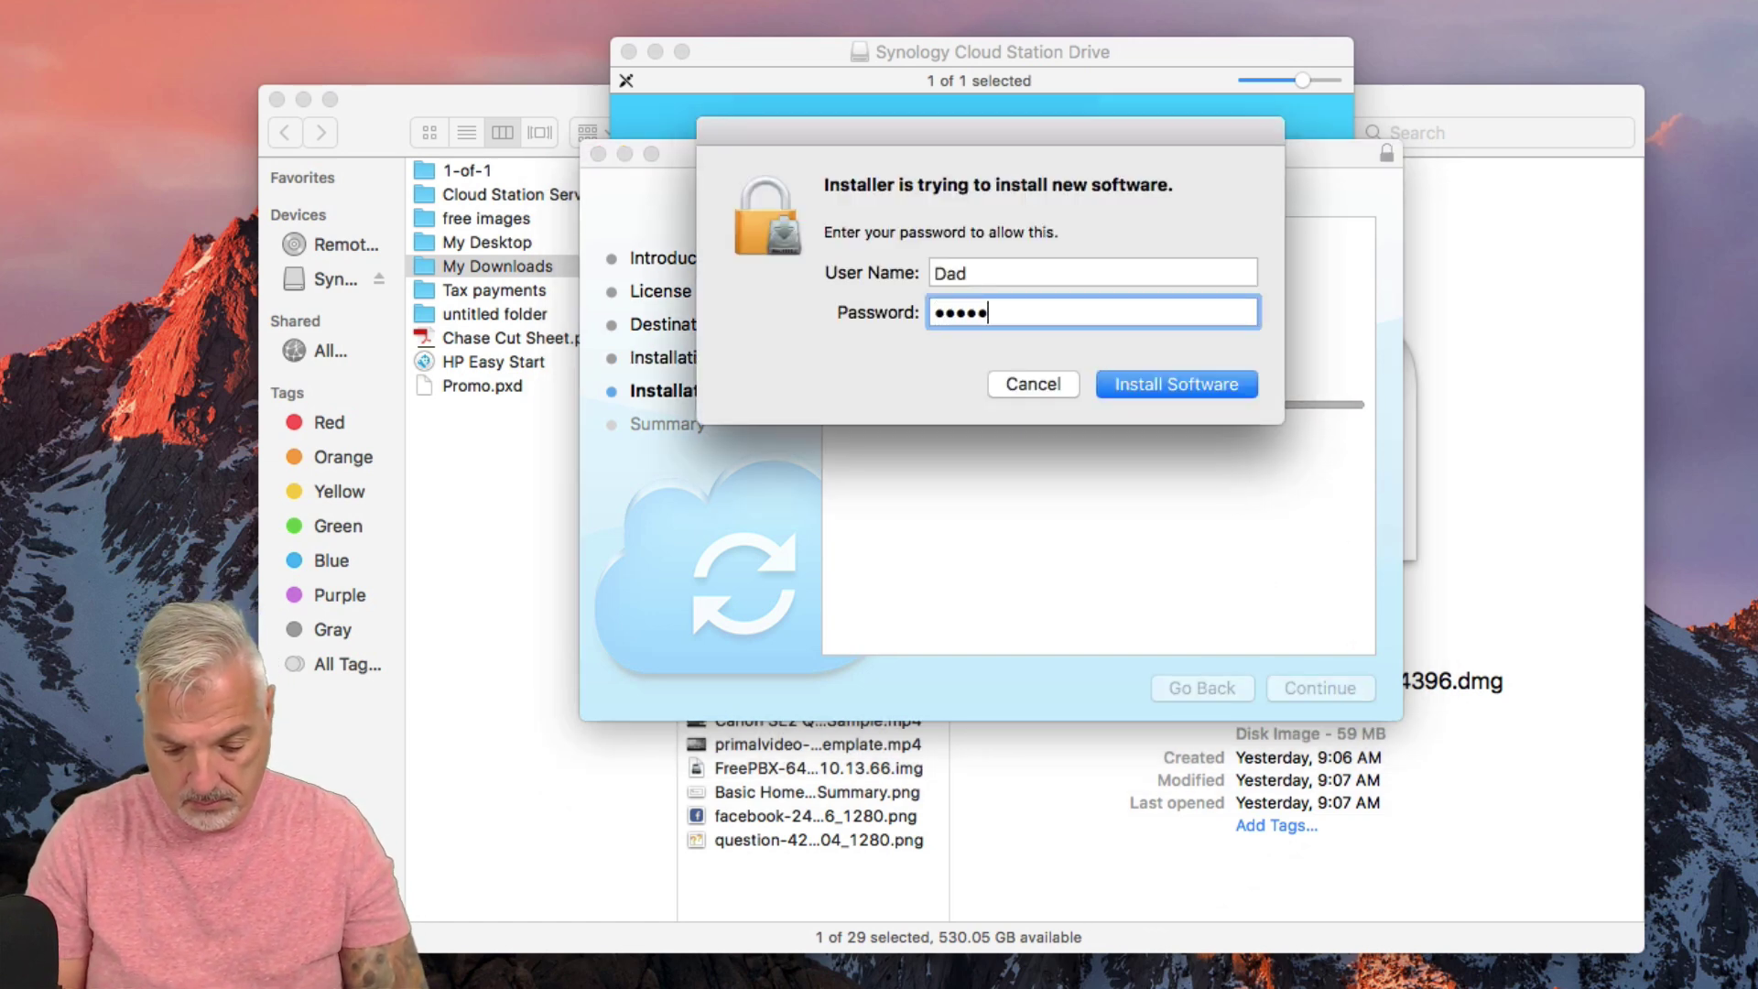
{"action": "key", "text": "Return"}
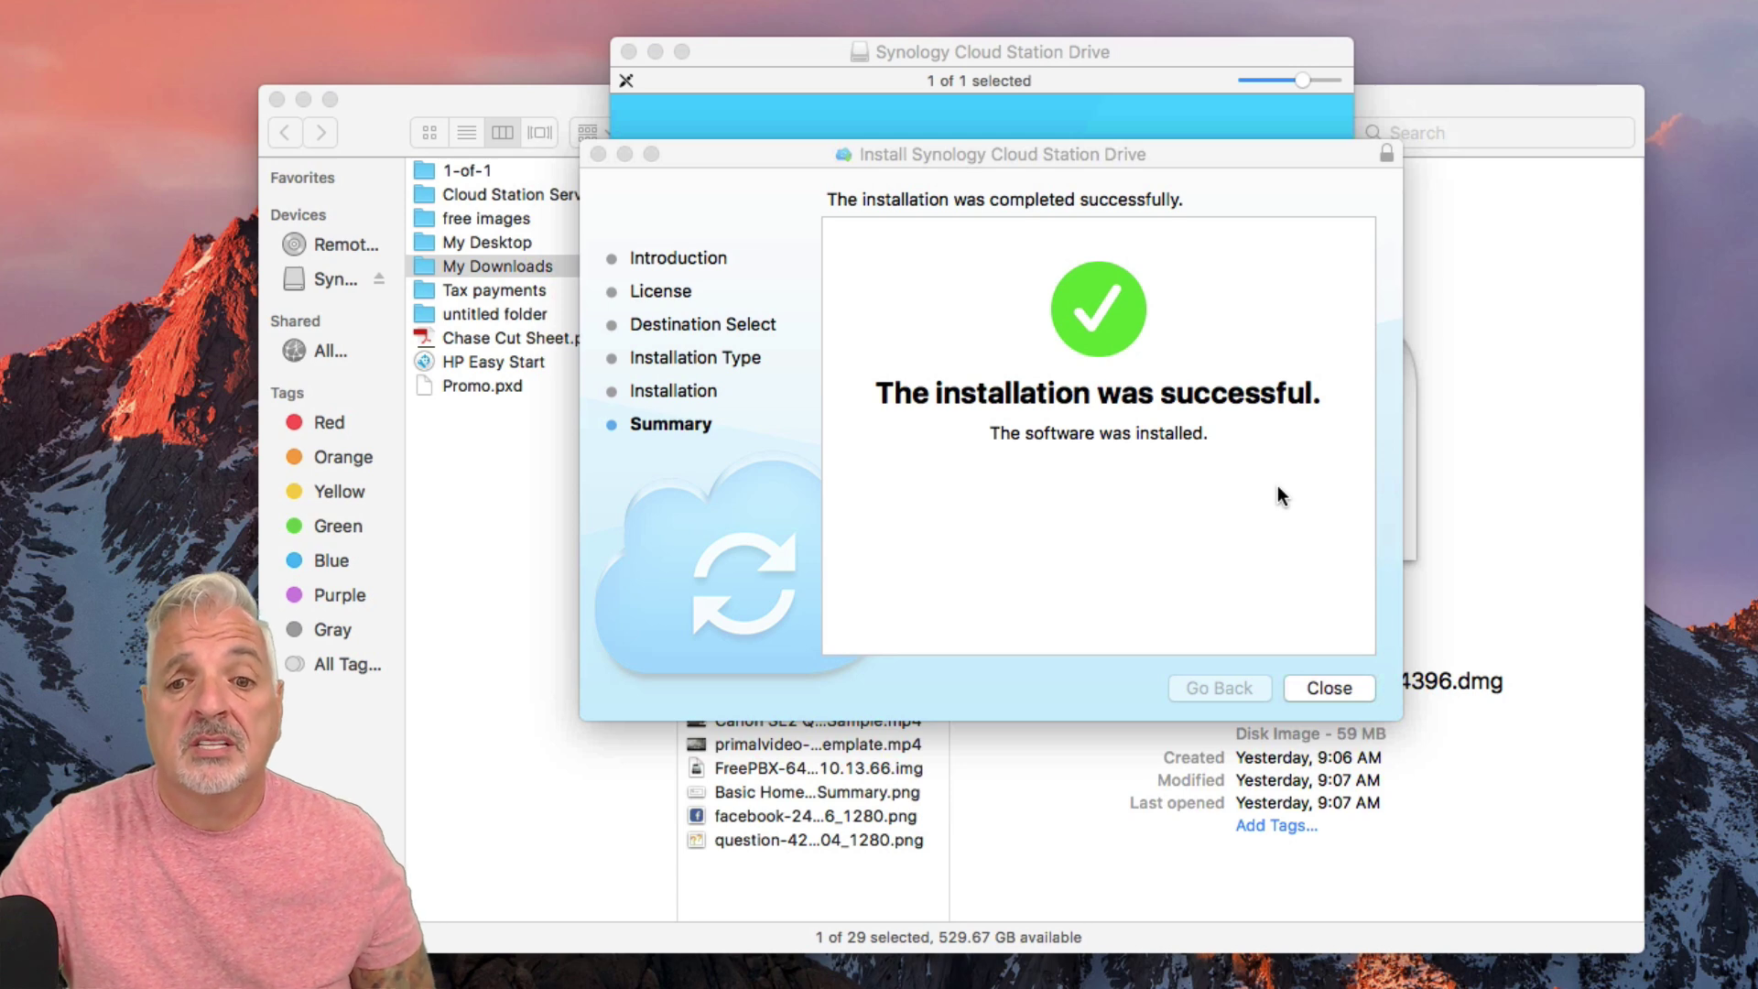
Close the finished installer, the disk image window and the My Downloads window, and move the Cloud Station Drive welcome window higher.
{"action": "left_click", "coordinate": [1330, 686]}
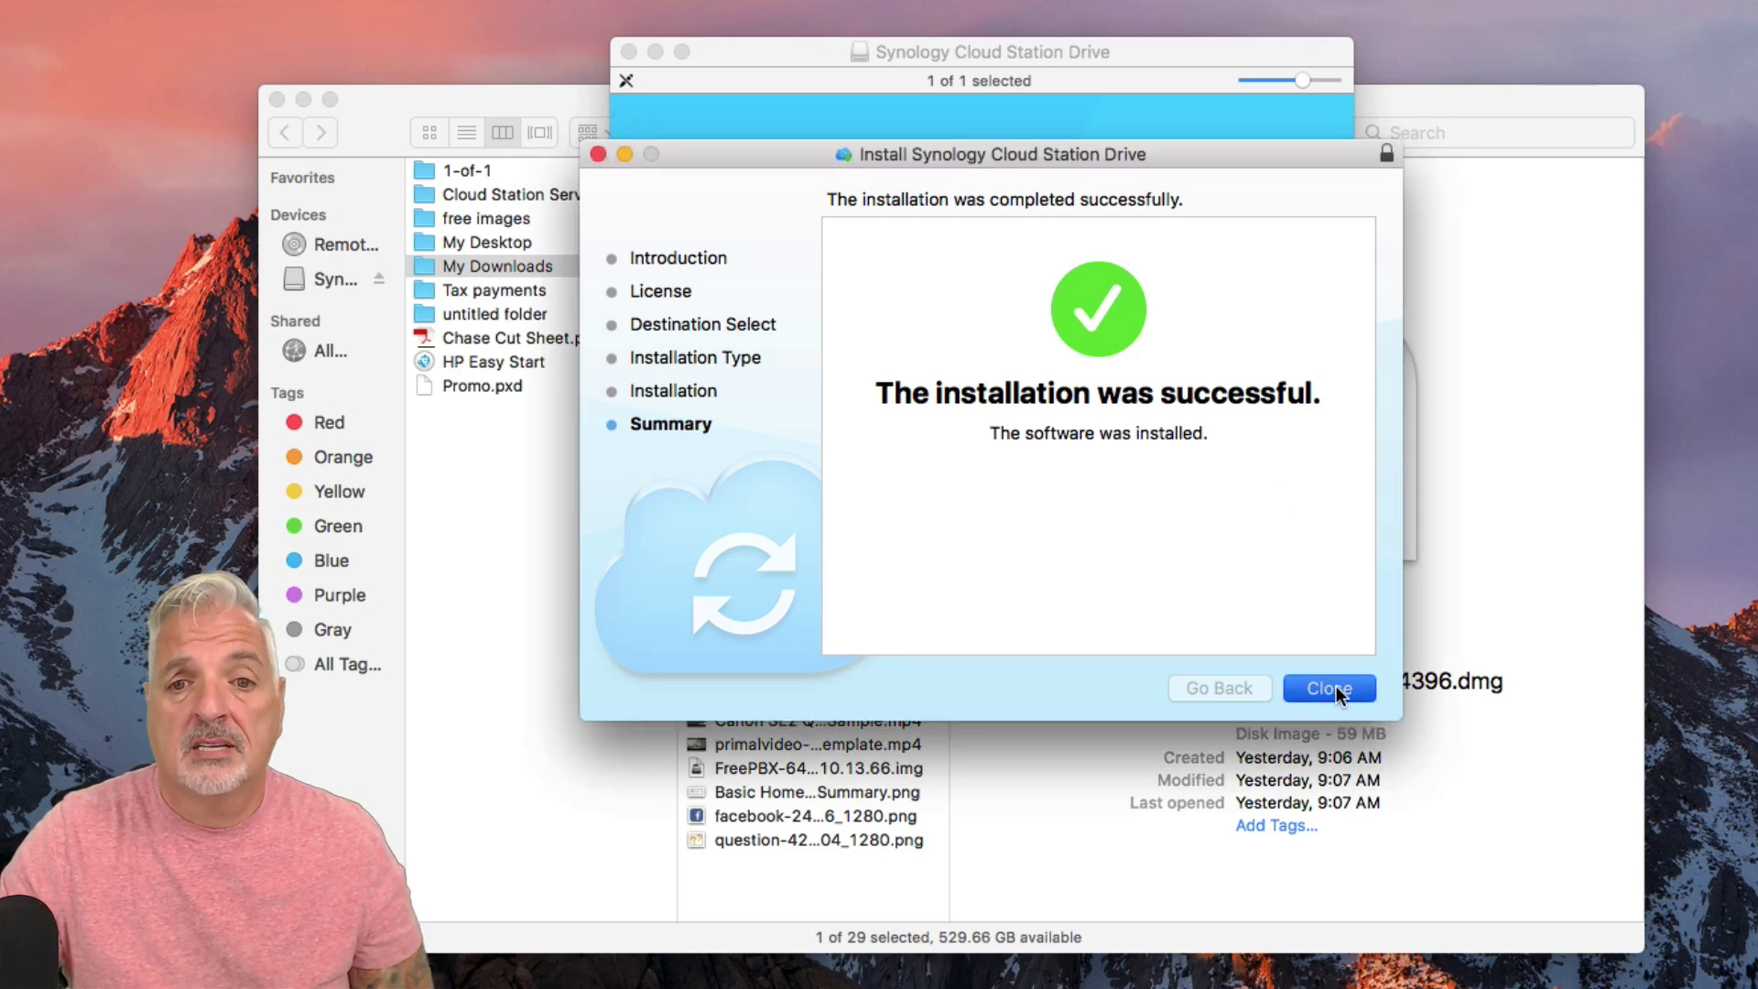
{"action": "left_click", "coordinate": [1335, 689]}
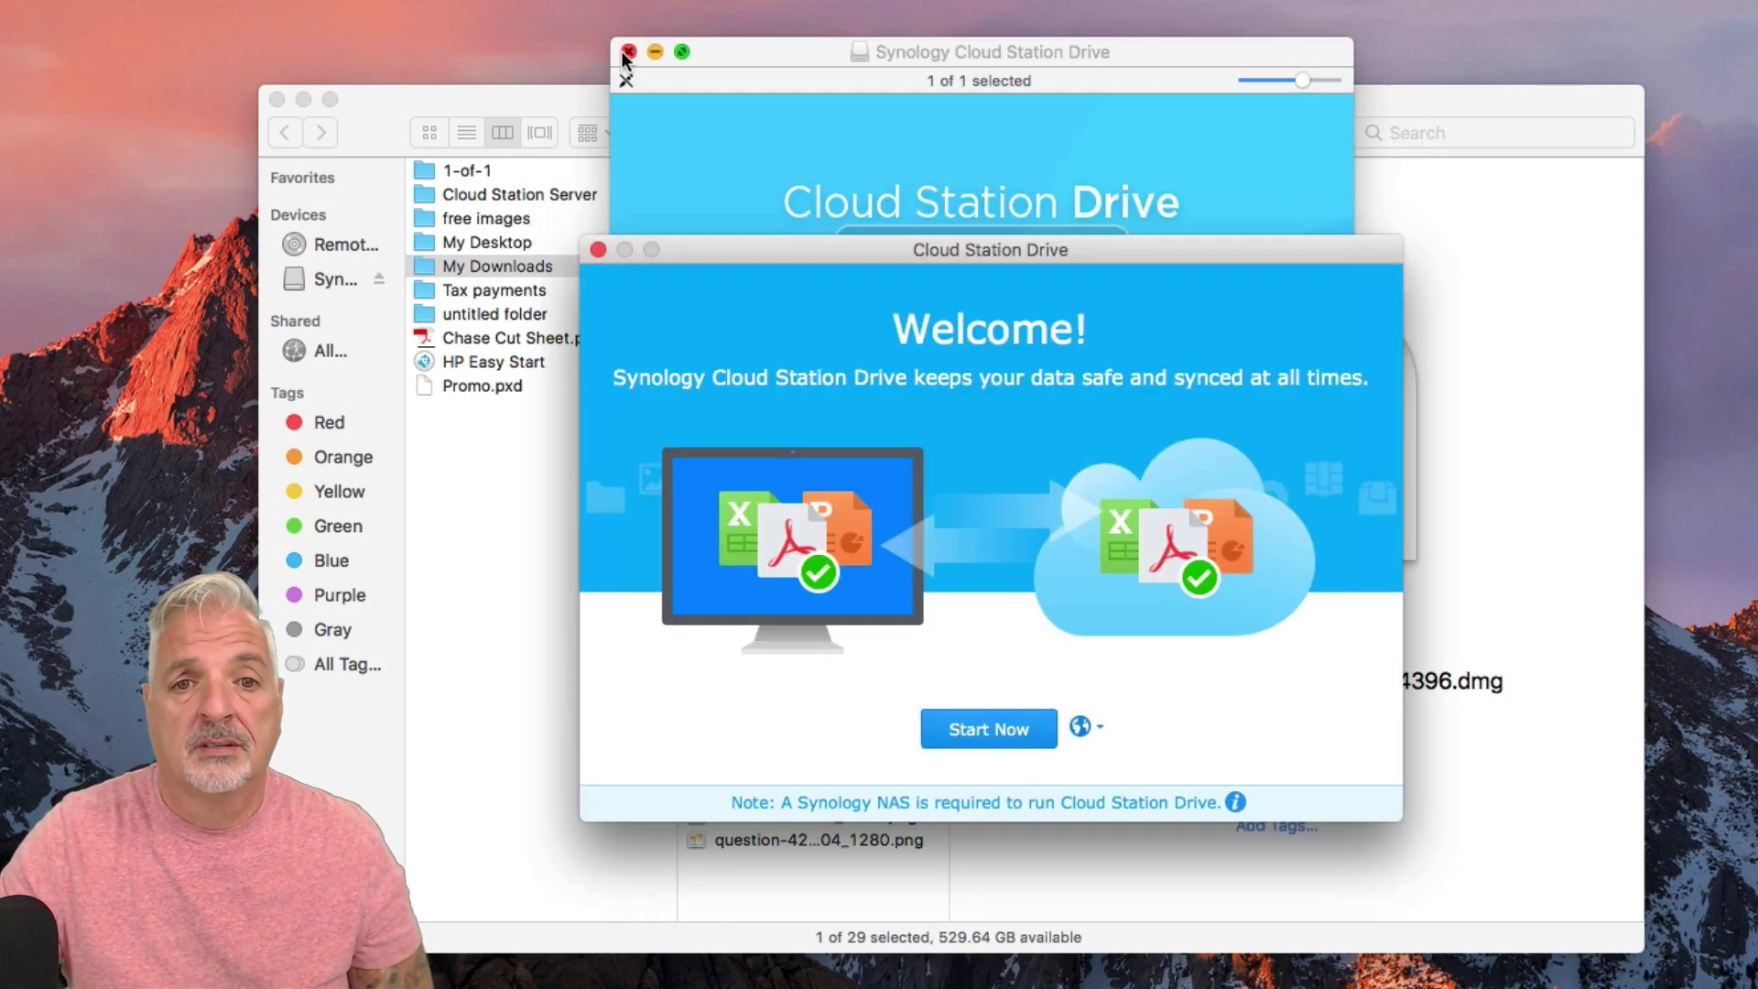
{"action": "left_click", "coordinate": [628, 52]}
{"action": "left_click", "coordinate": [276, 98]}
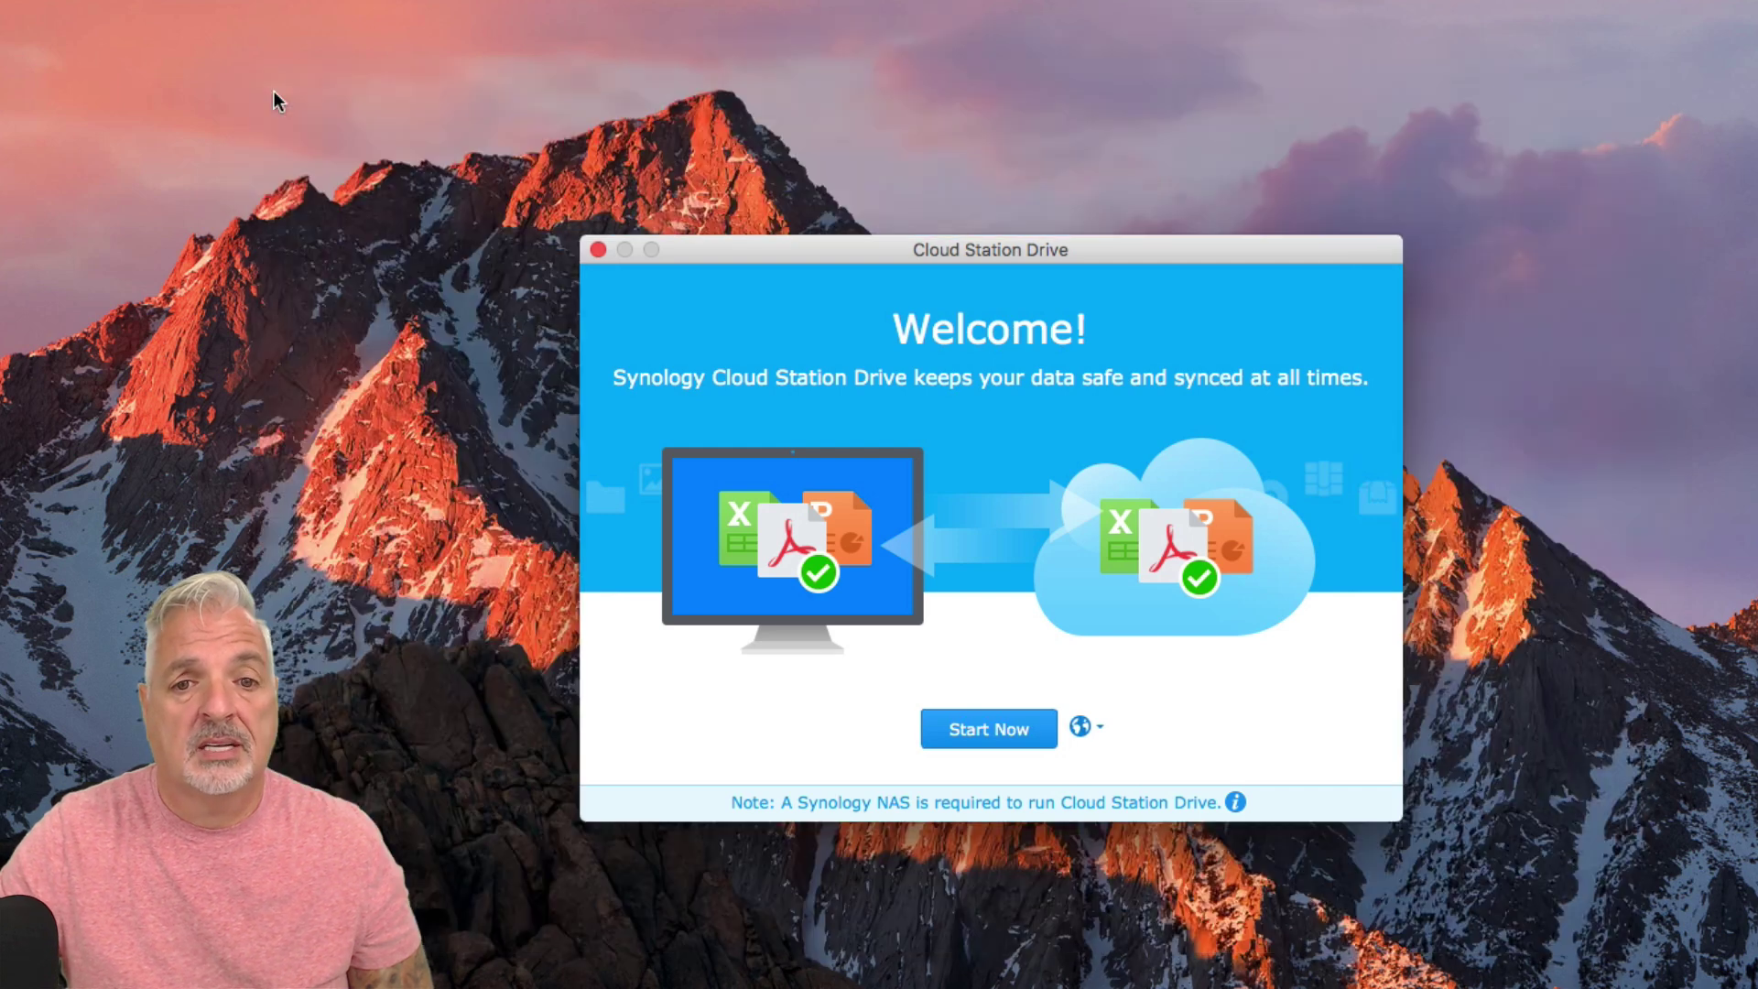
{"action": "left_click_drag", "start_coordinate": [849, 232], "coordinate": [851, 90]}
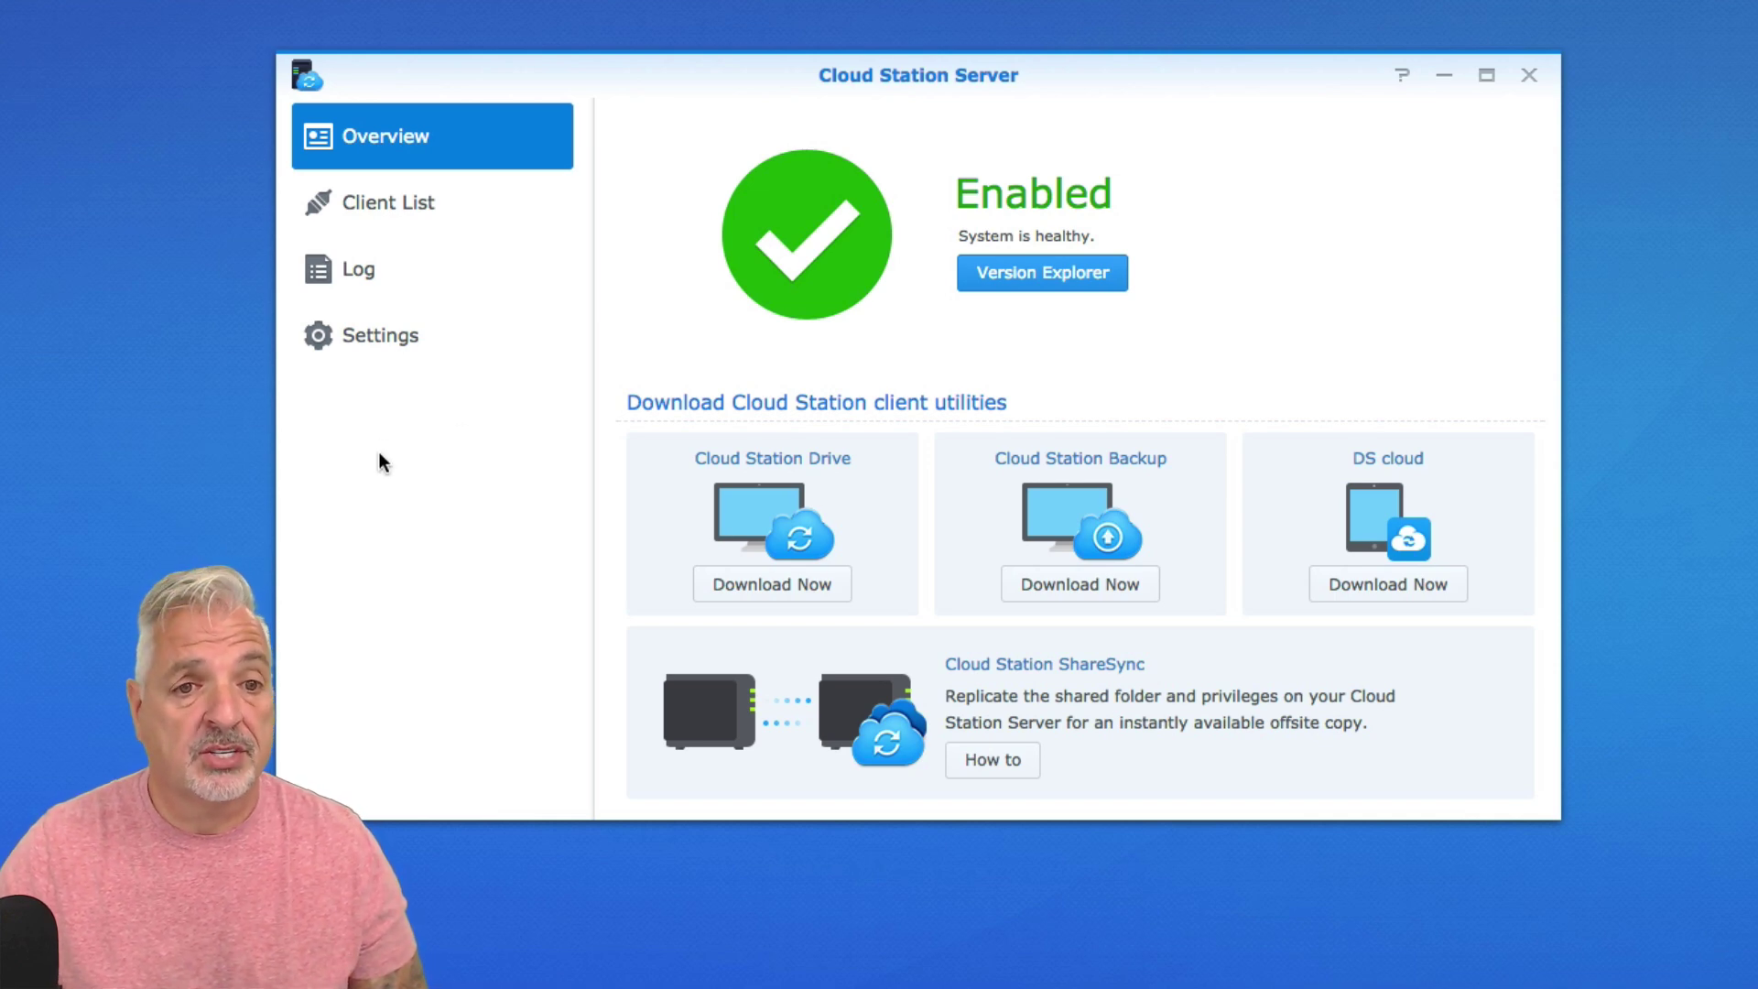
Enable syncing of the photo shared folder in Cloud Station Server, with version control at 32 maximum versions, rotated from the earliest versions.
{"action": "left_click", "coordinate": [375, 340]}
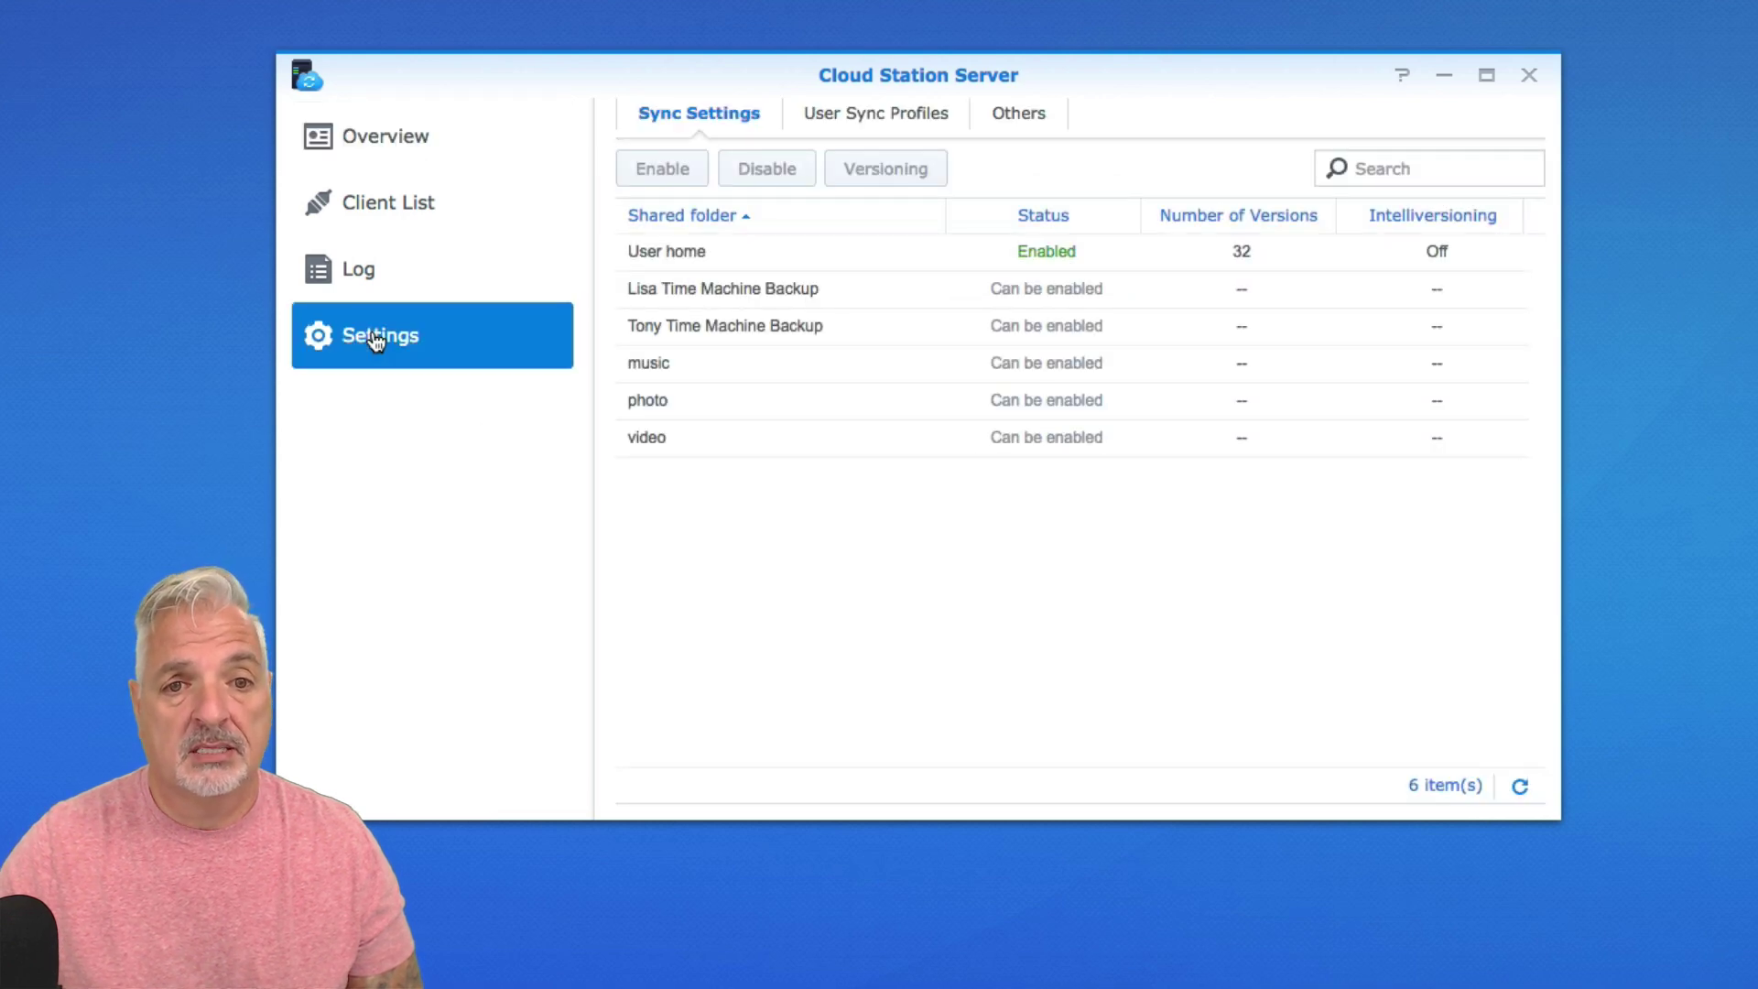
{"action": "left_click", "coordinate": [695, 401]}
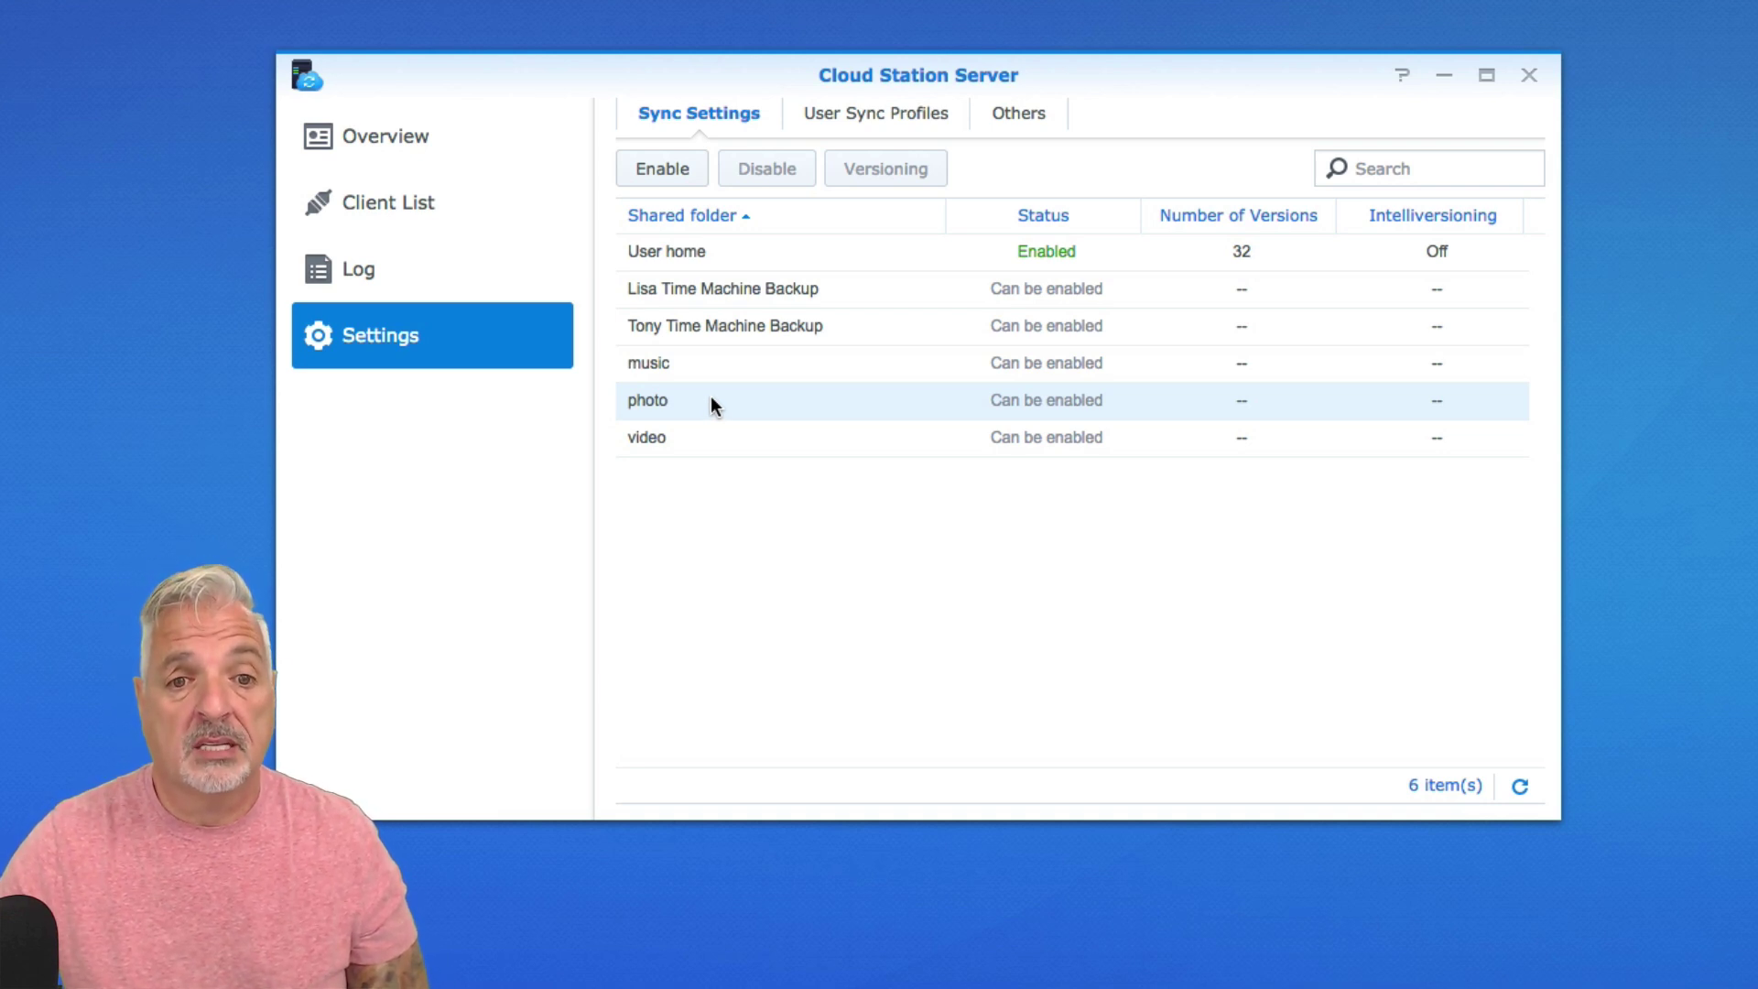
{"action": "left_click", "coordinate": [667, 170]}
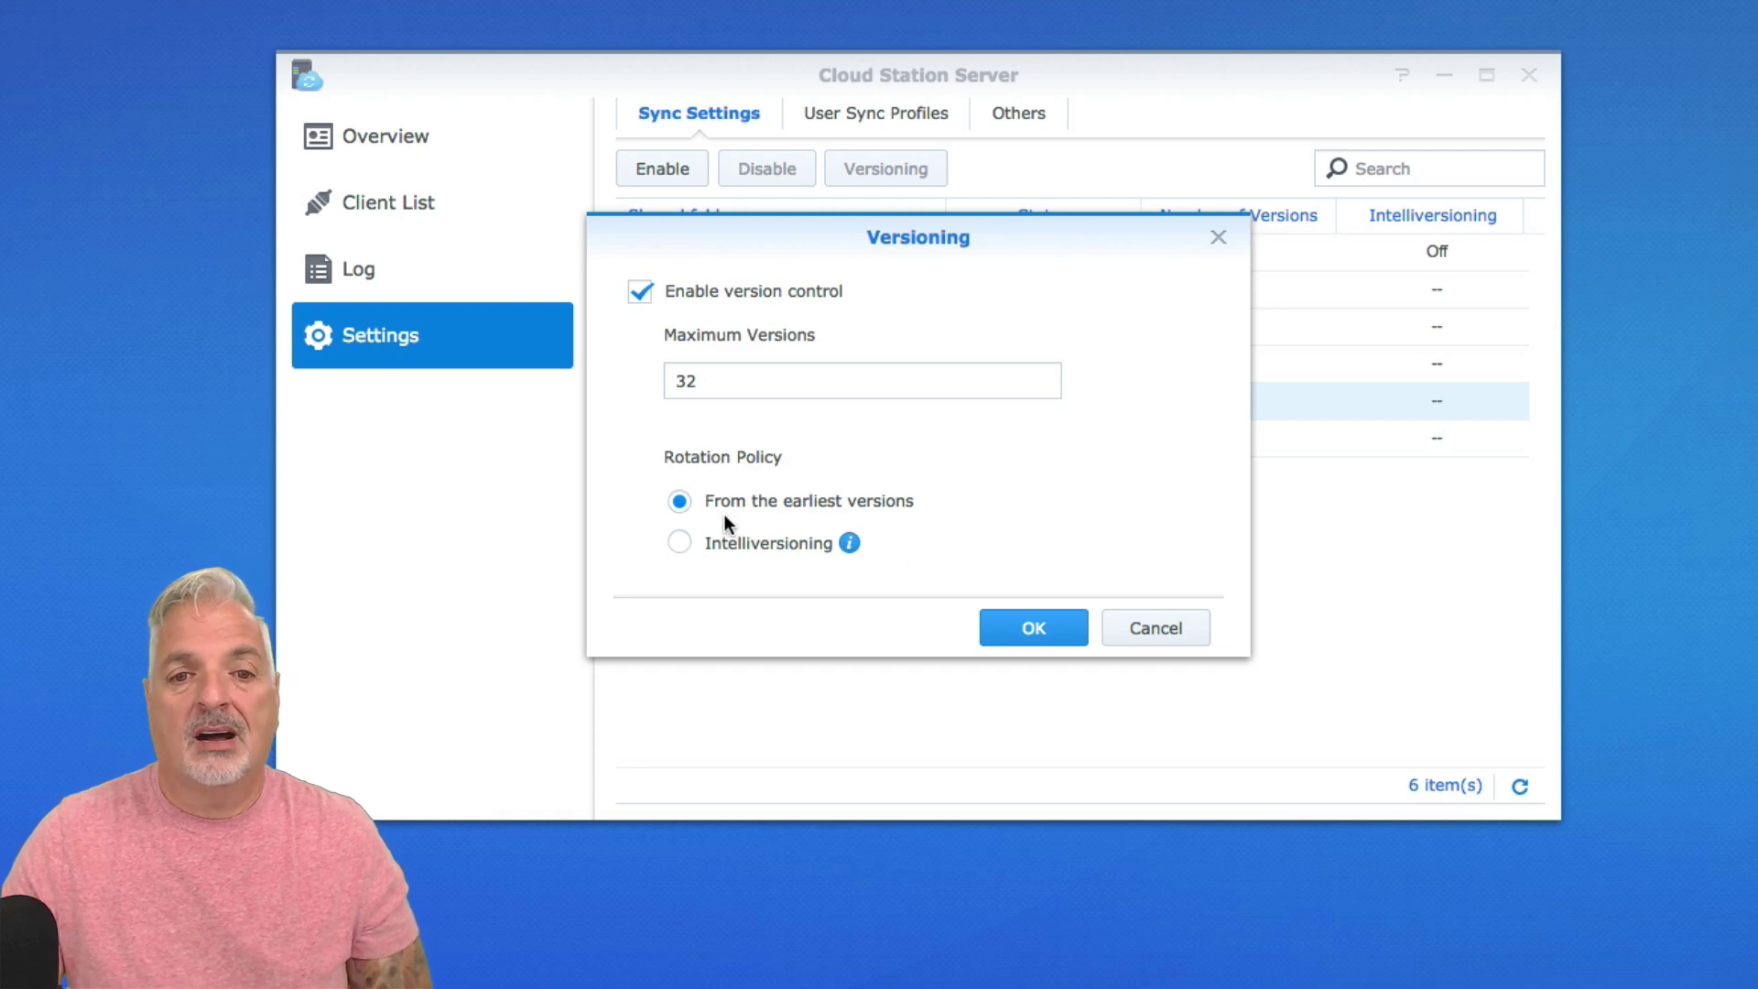
{"action": "left_click", "coordinate": [1028, 628]}
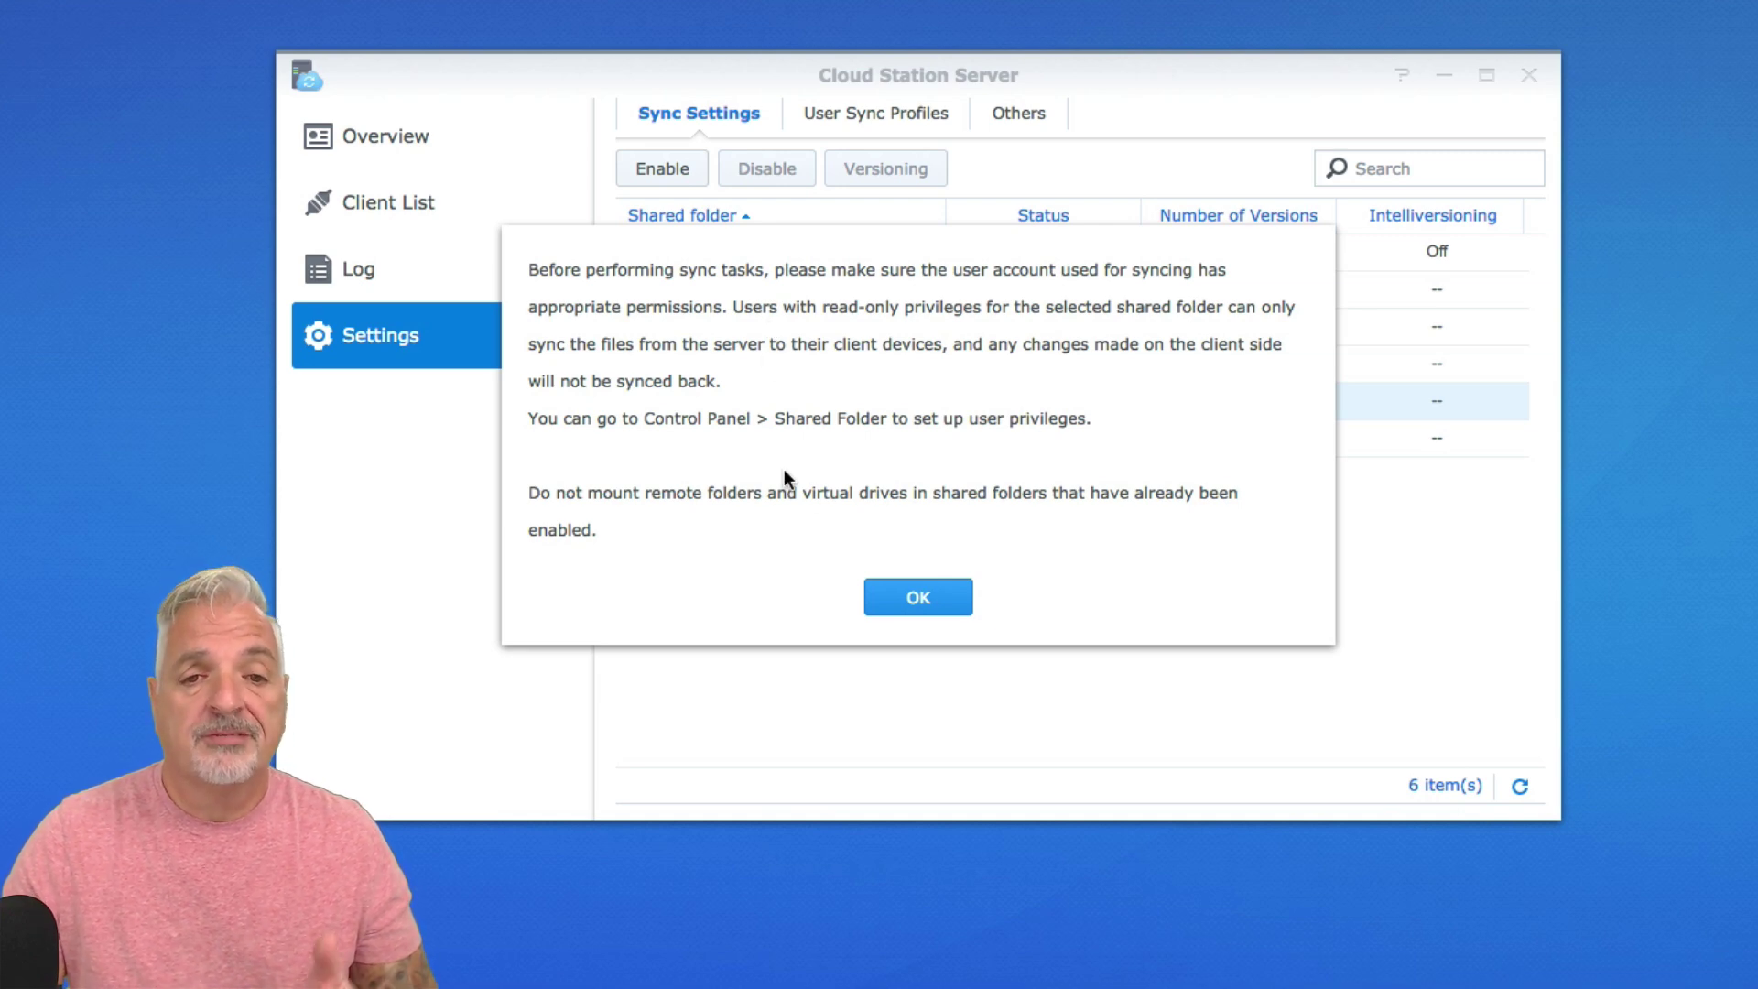
{"action": "left_click", "coordinate": [915, 599]}
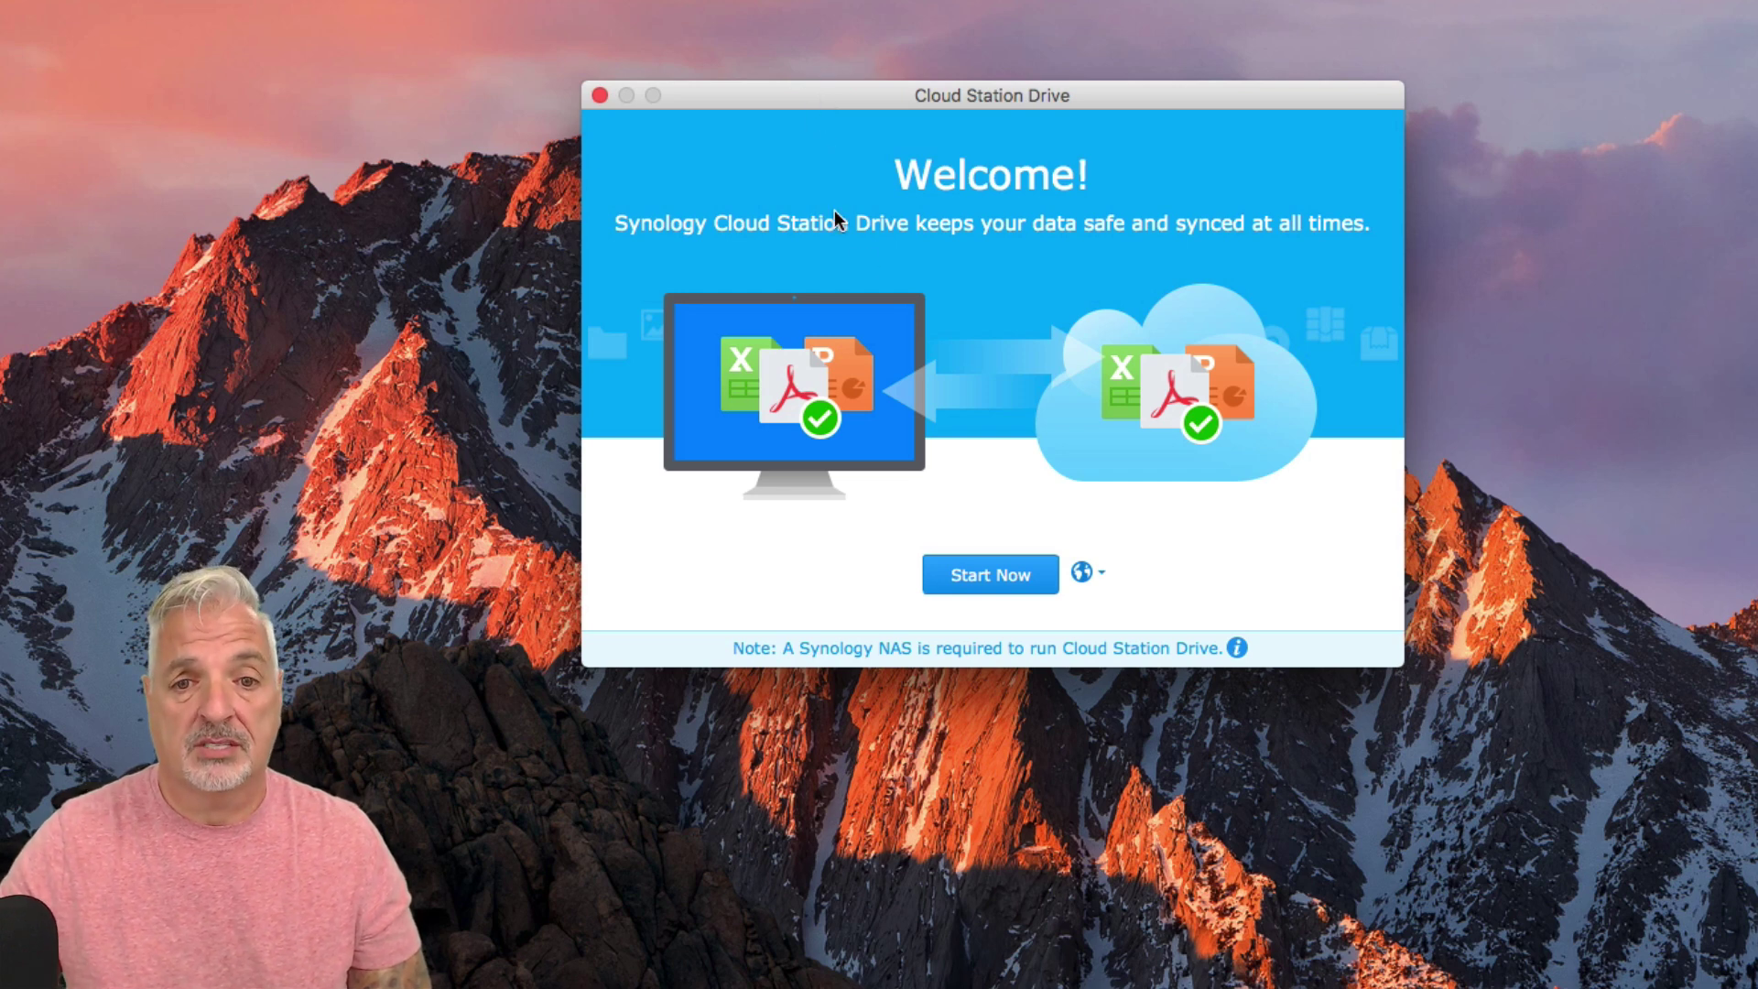
Start the Cloud Station Drive setup and enter the NAS's IP address as the server to link to.
{"action": "left_click", "coordinate": [987, 575]}
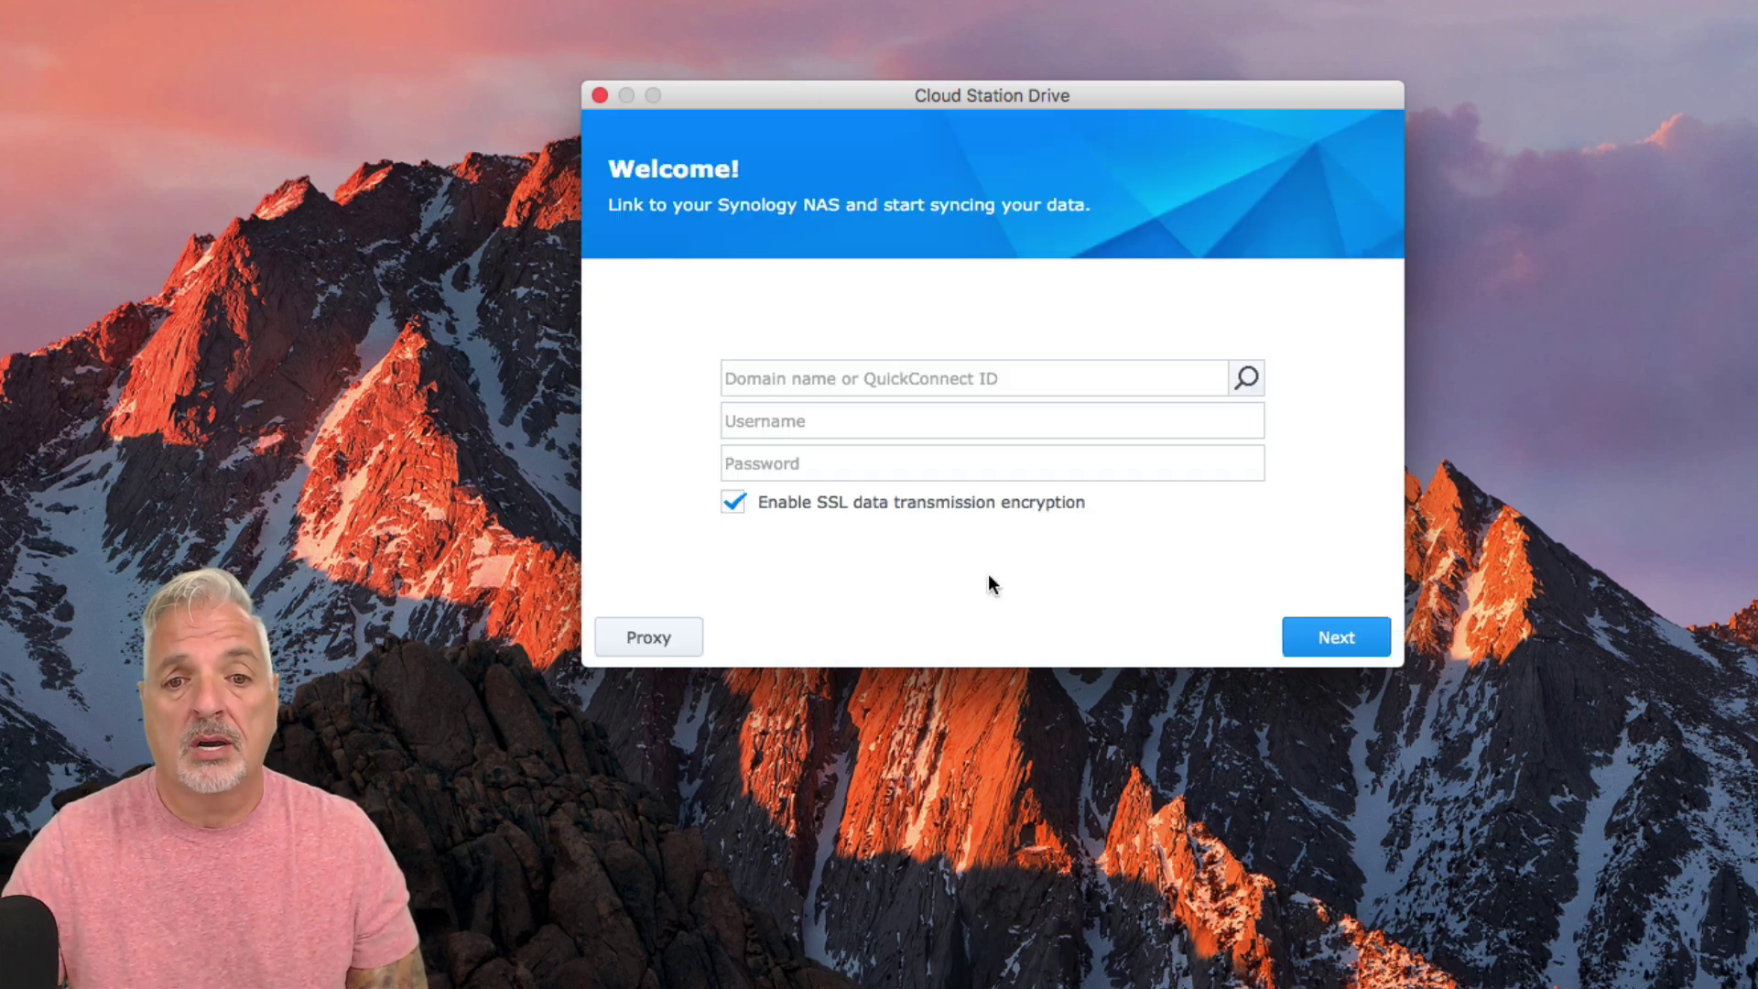
{"action": "left_click", "coordinate": [775, 377]}
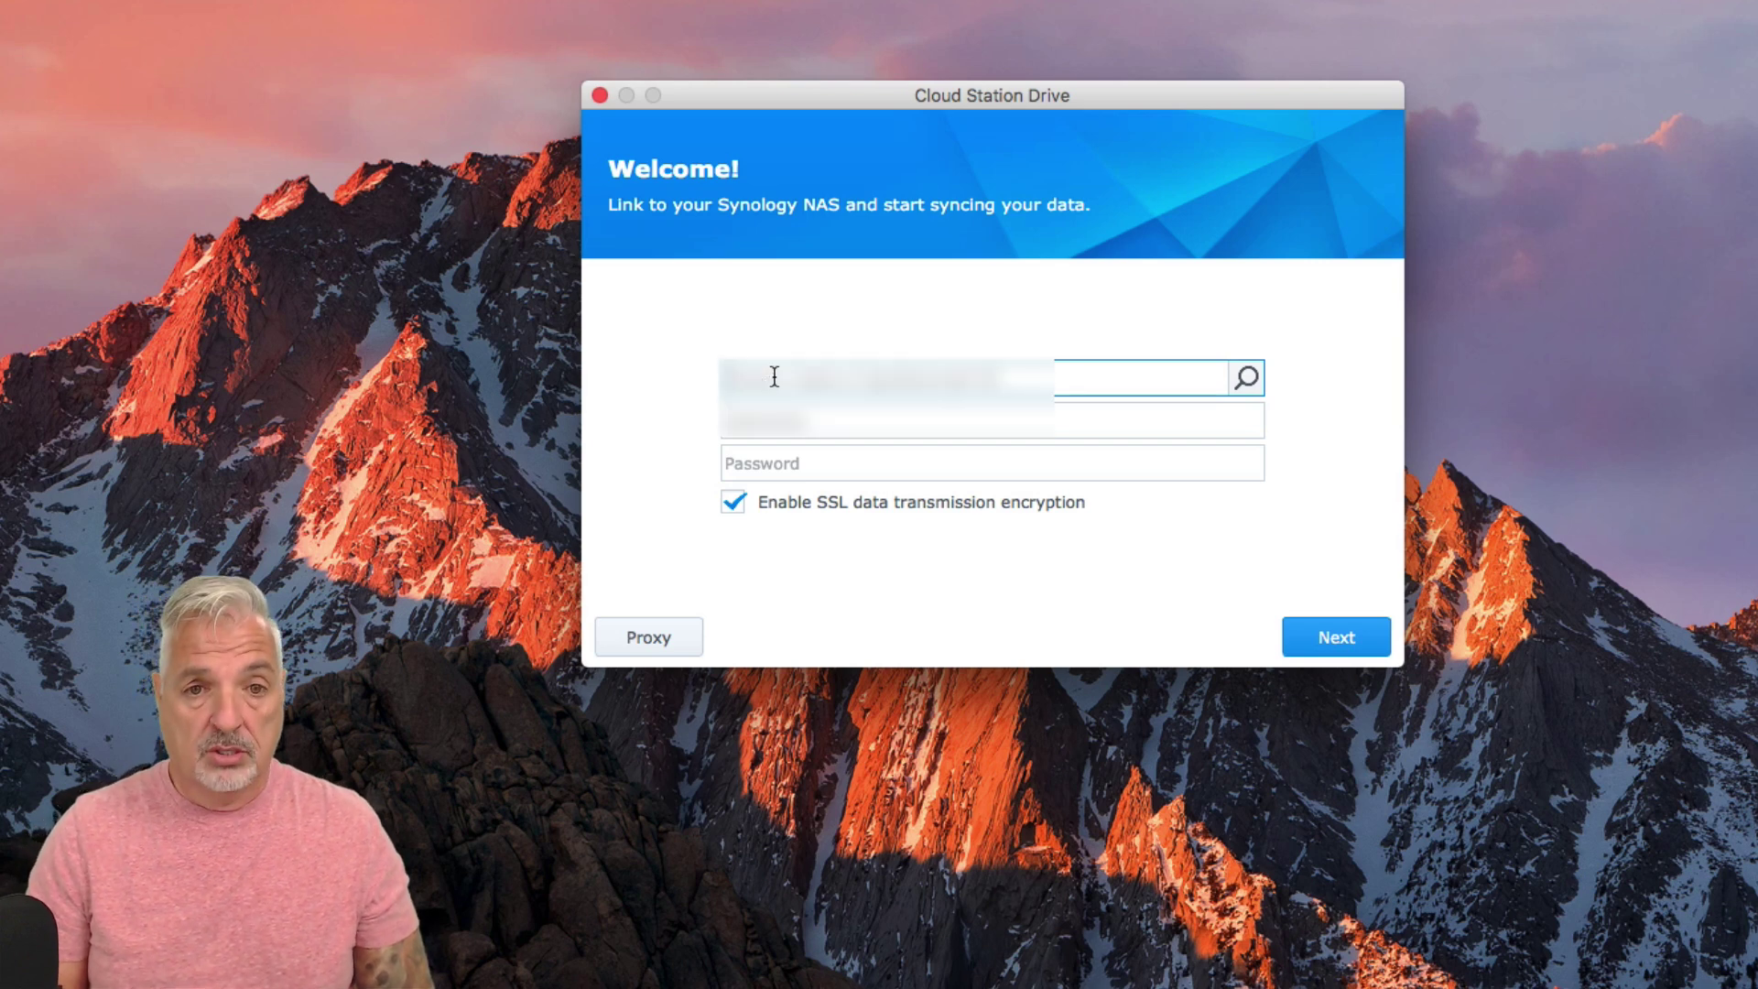
{"action": "type", "text": "192.16"}
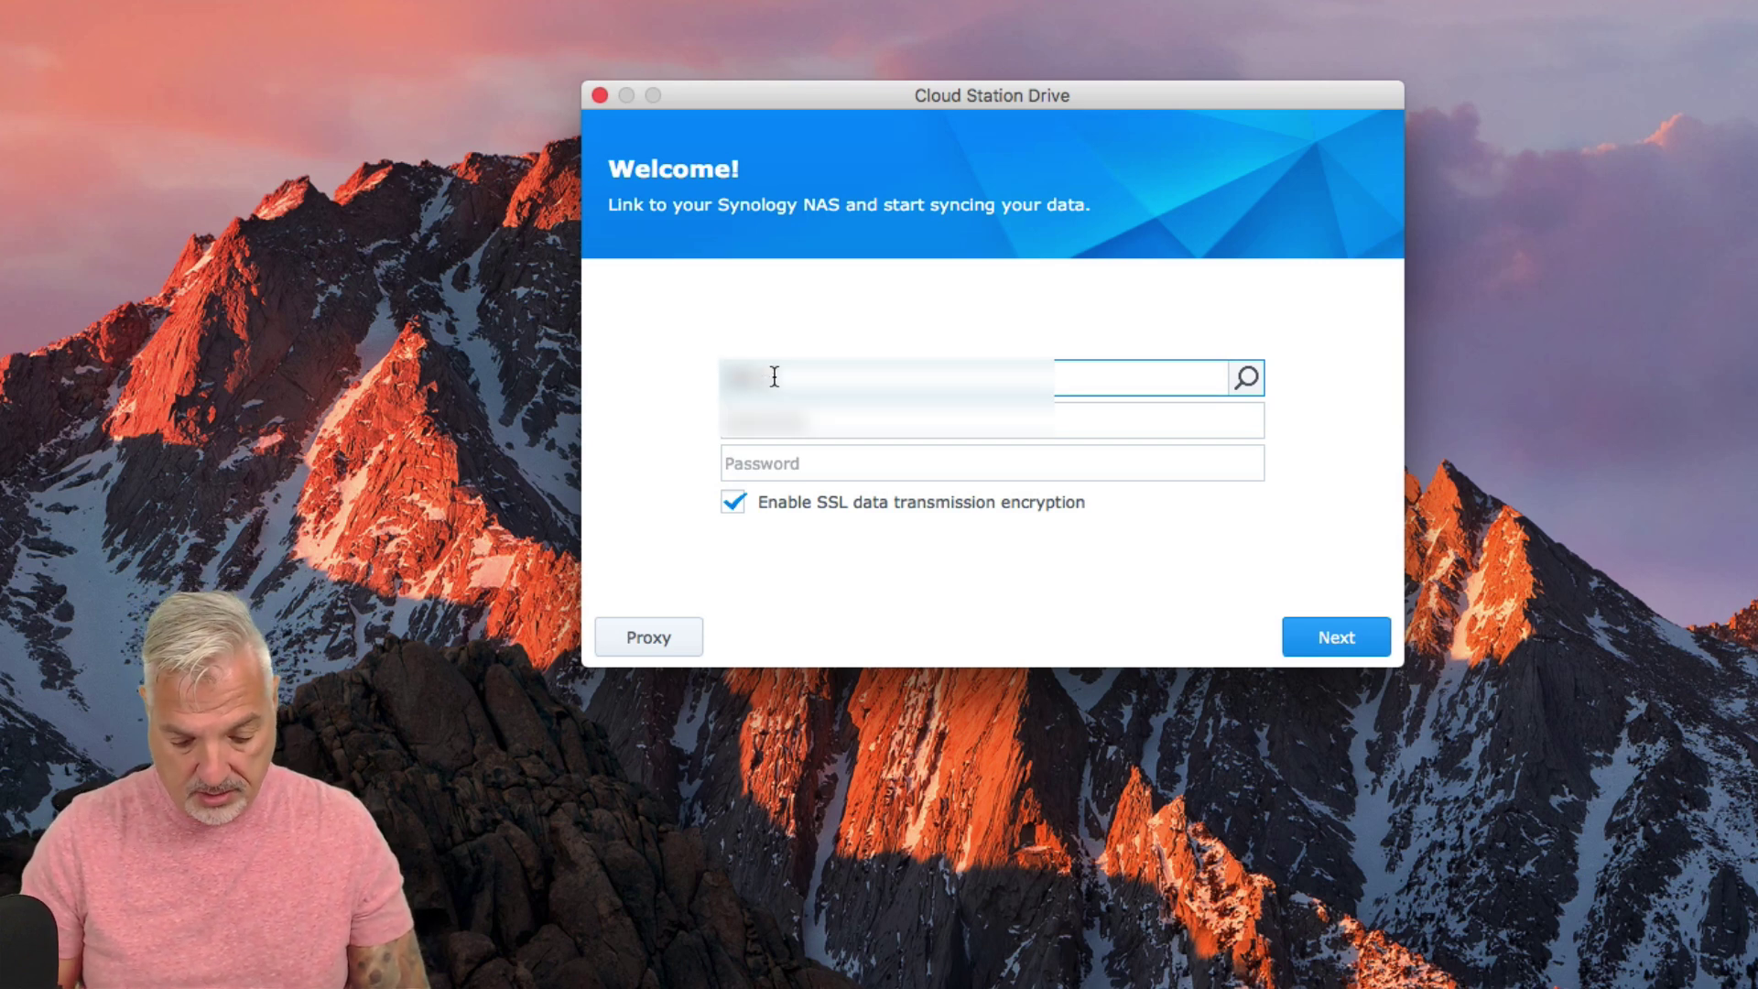
{"action": "type", "text": "8.1"}
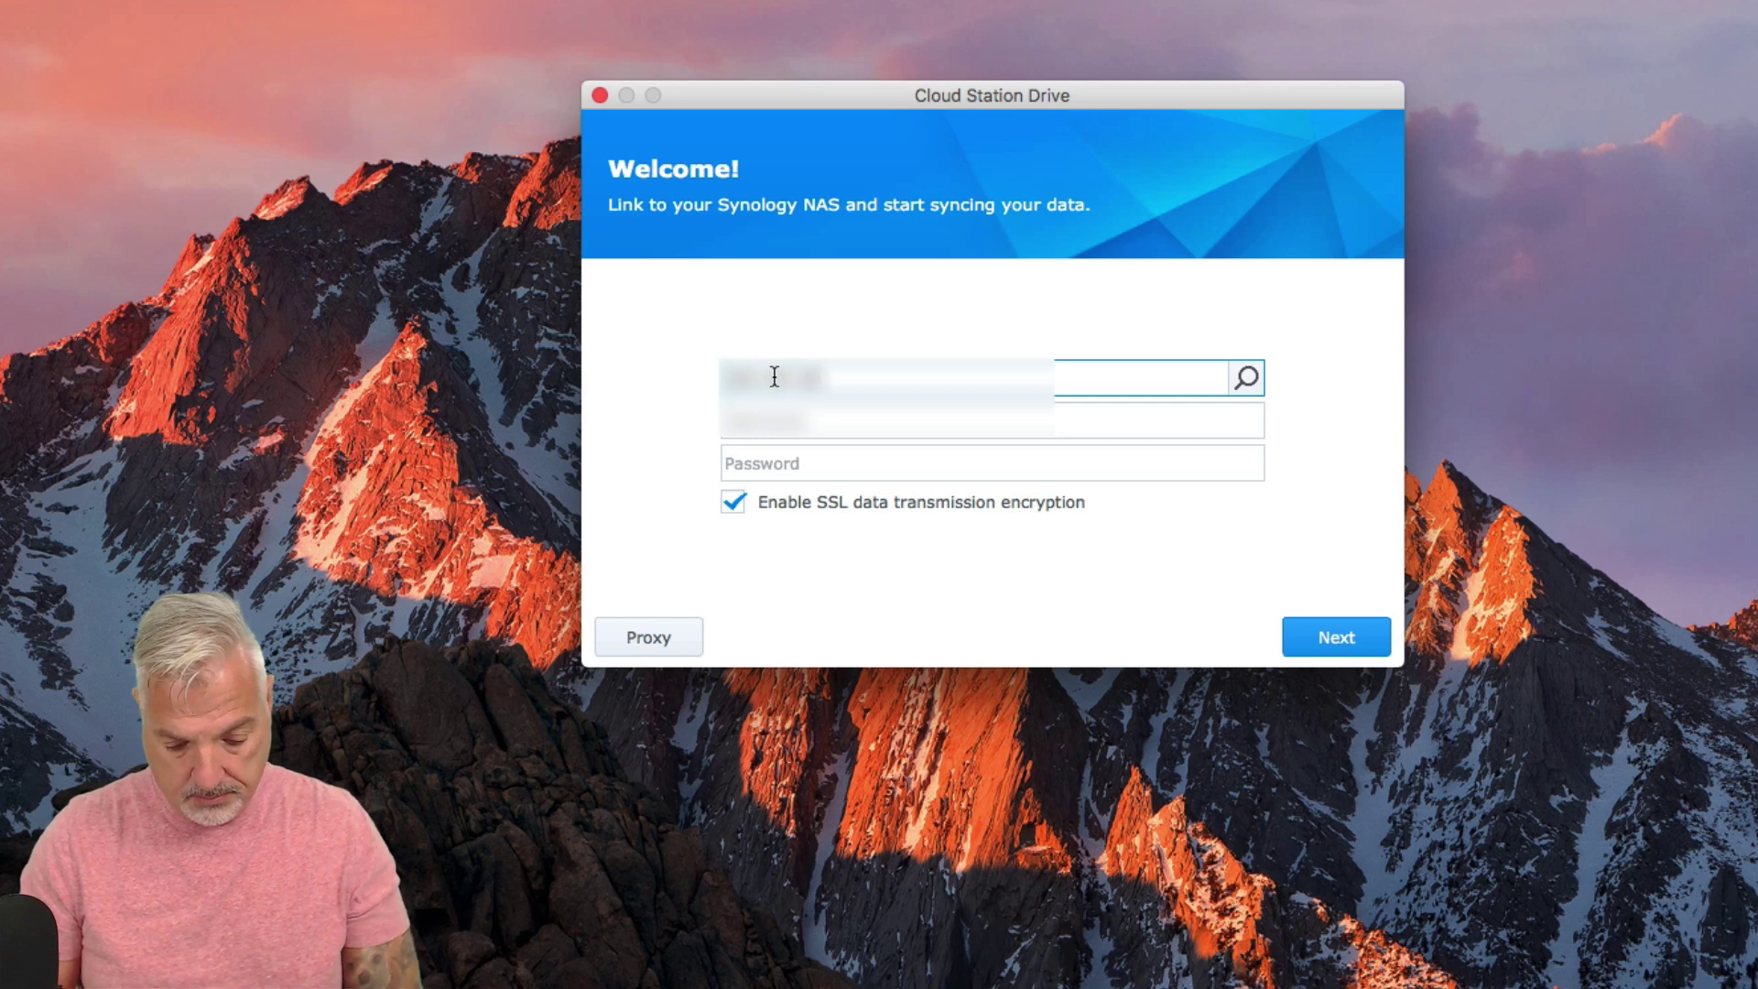
{"action": "type", "text": ".10"}
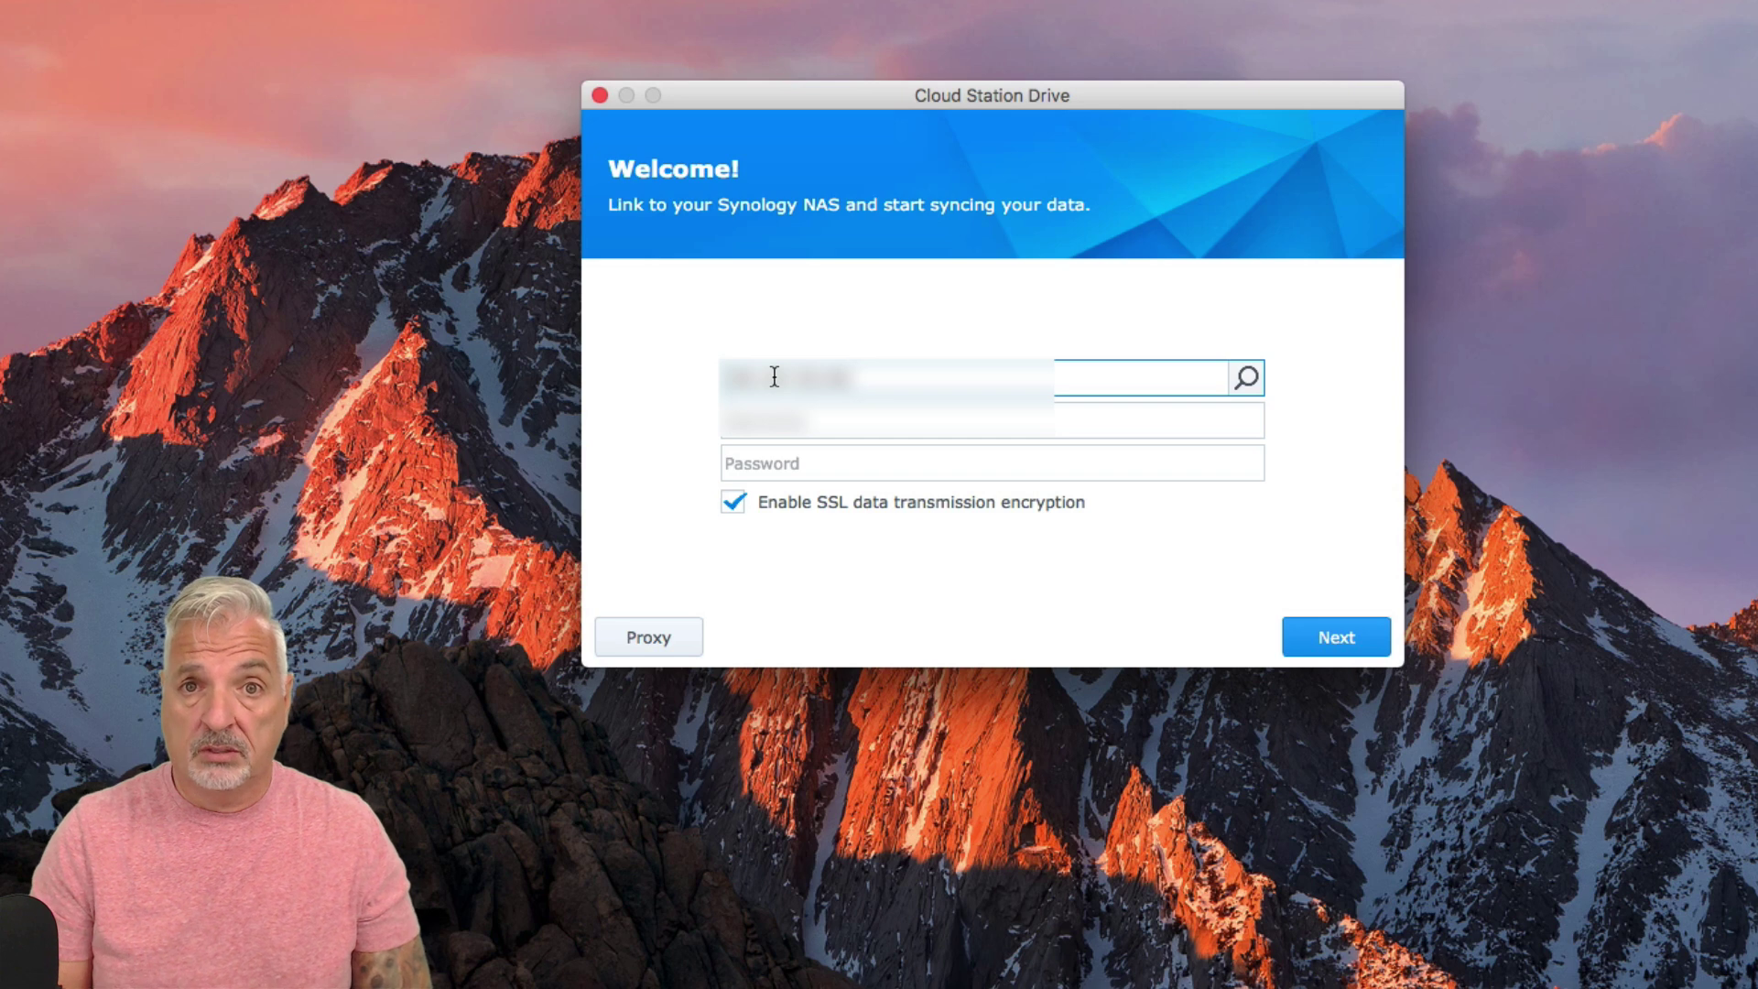
{"action": "type", "text": "0"}
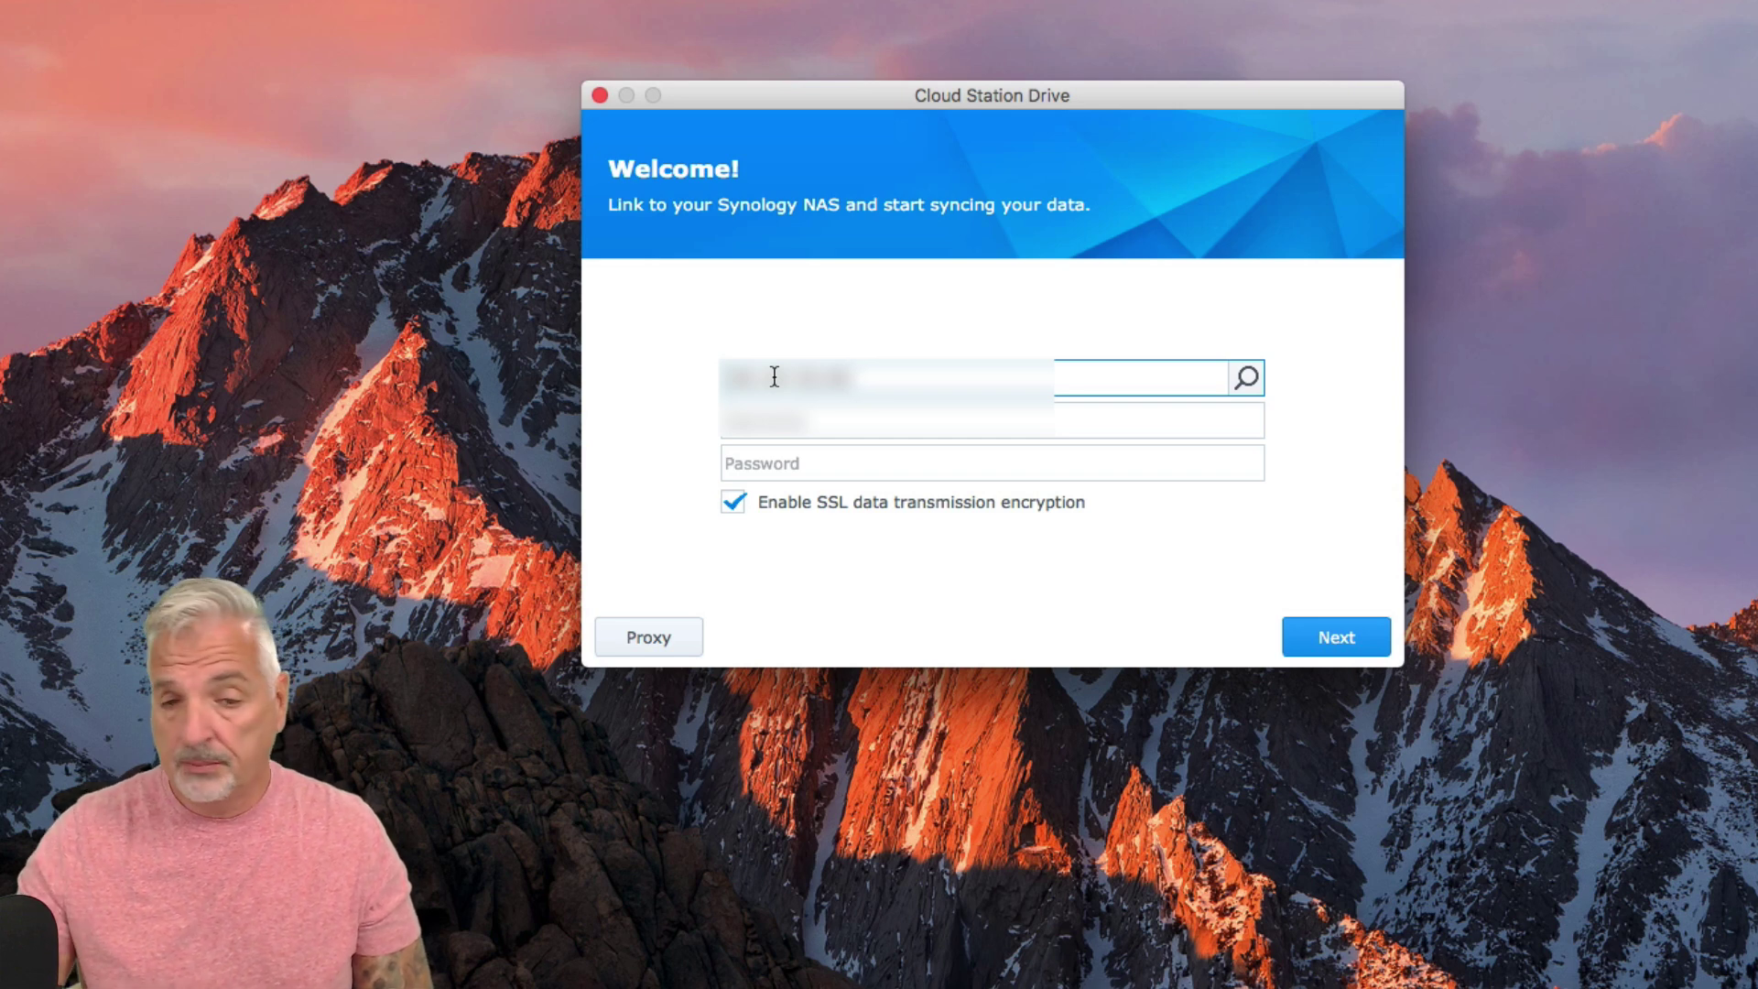
Sign in to the NAS with the account username and password over SSL, declining QuickConnect and accepting the untrusted certificate.
{"action": "left_click", "coordinate": [761, 429]}
{"action": "type", "text": "username"}
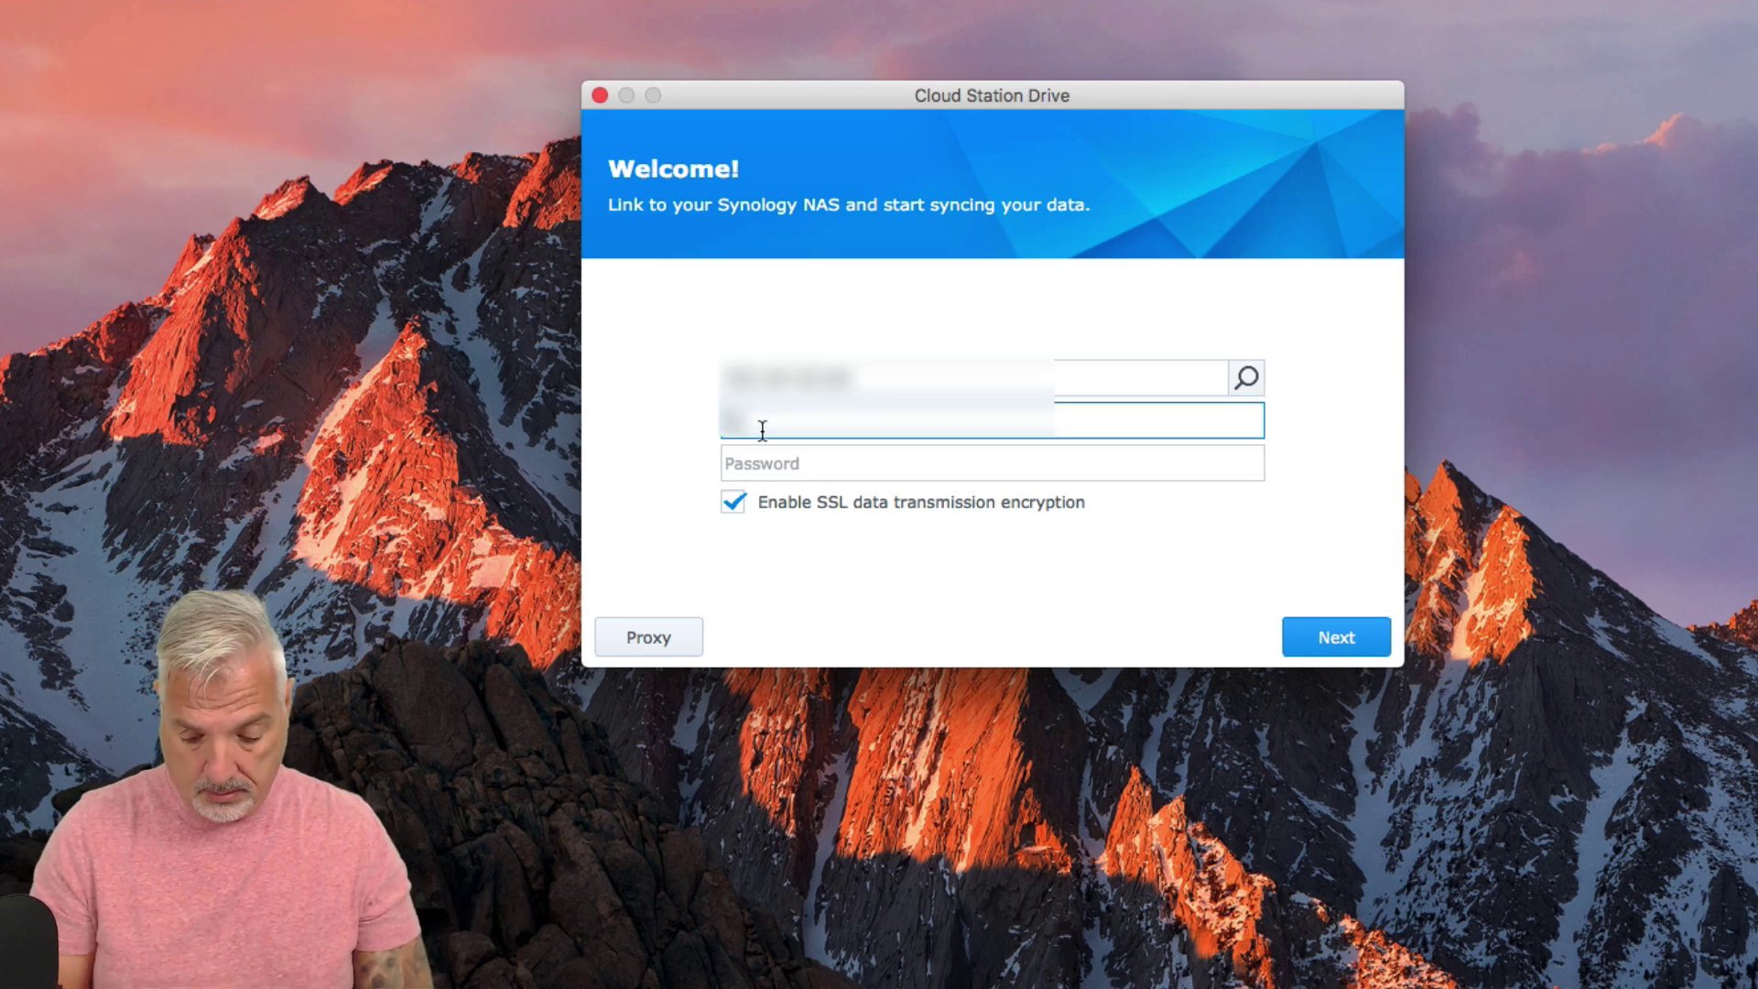
{"action": "key", "text": "Tab"}
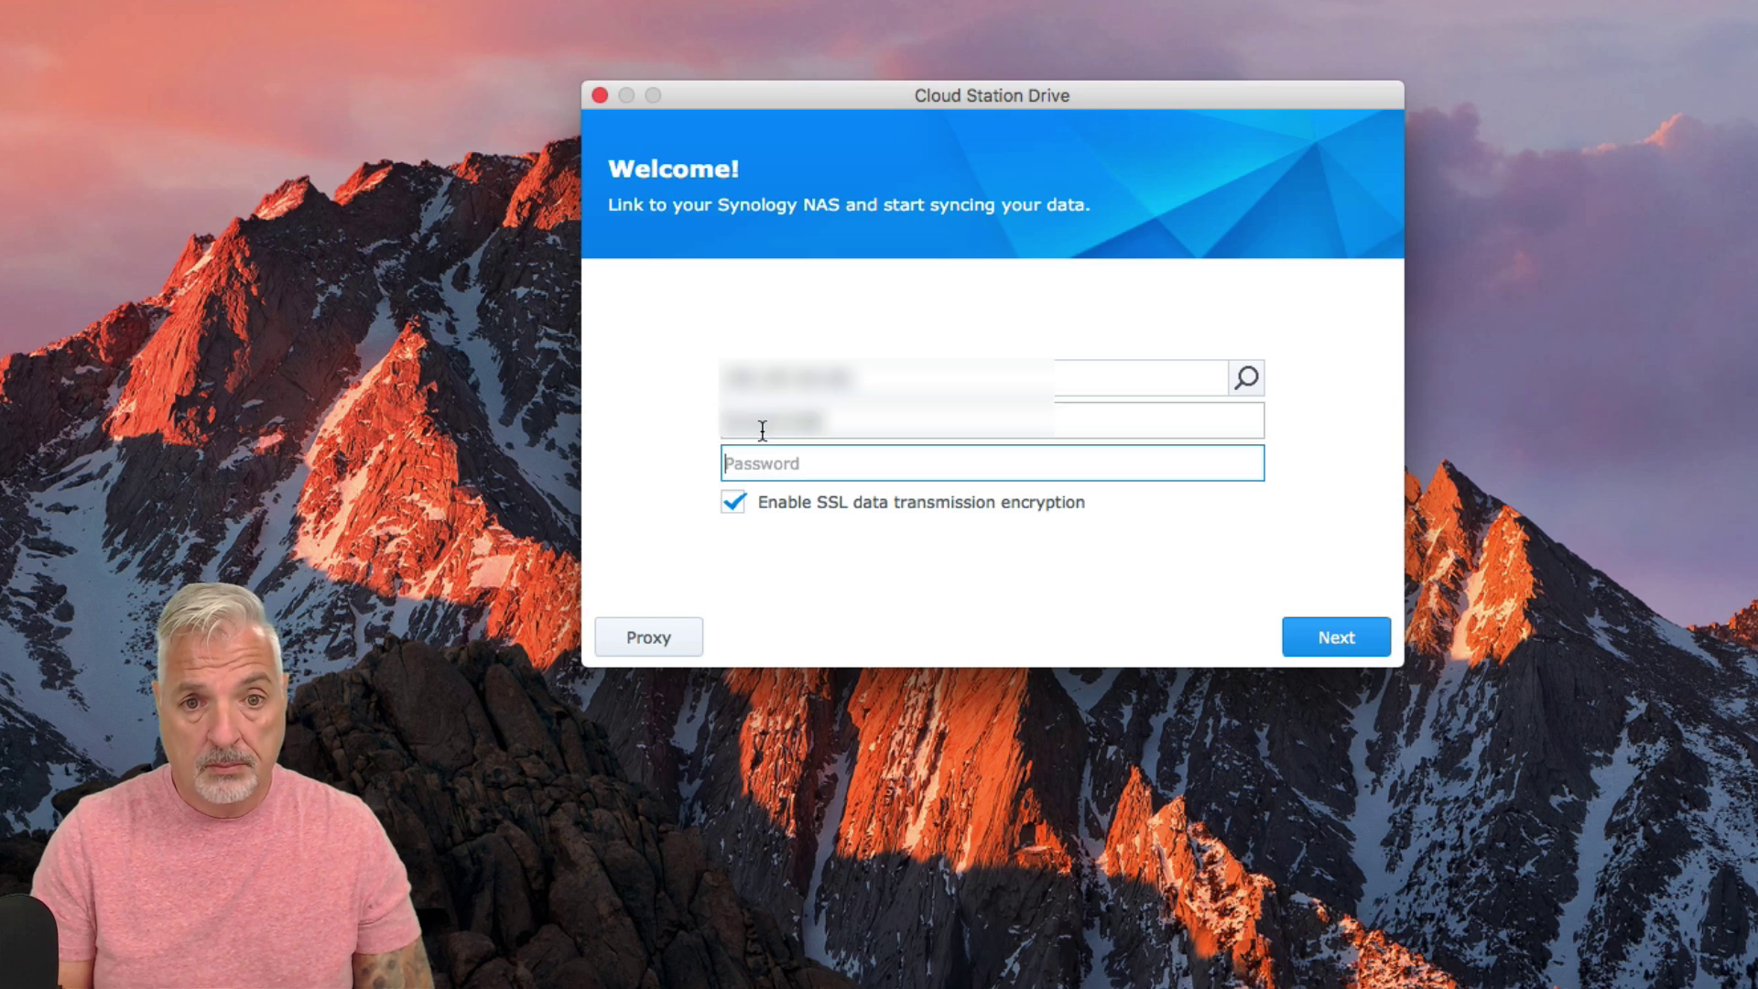
{"action": "type", "text": "•••••••••"}
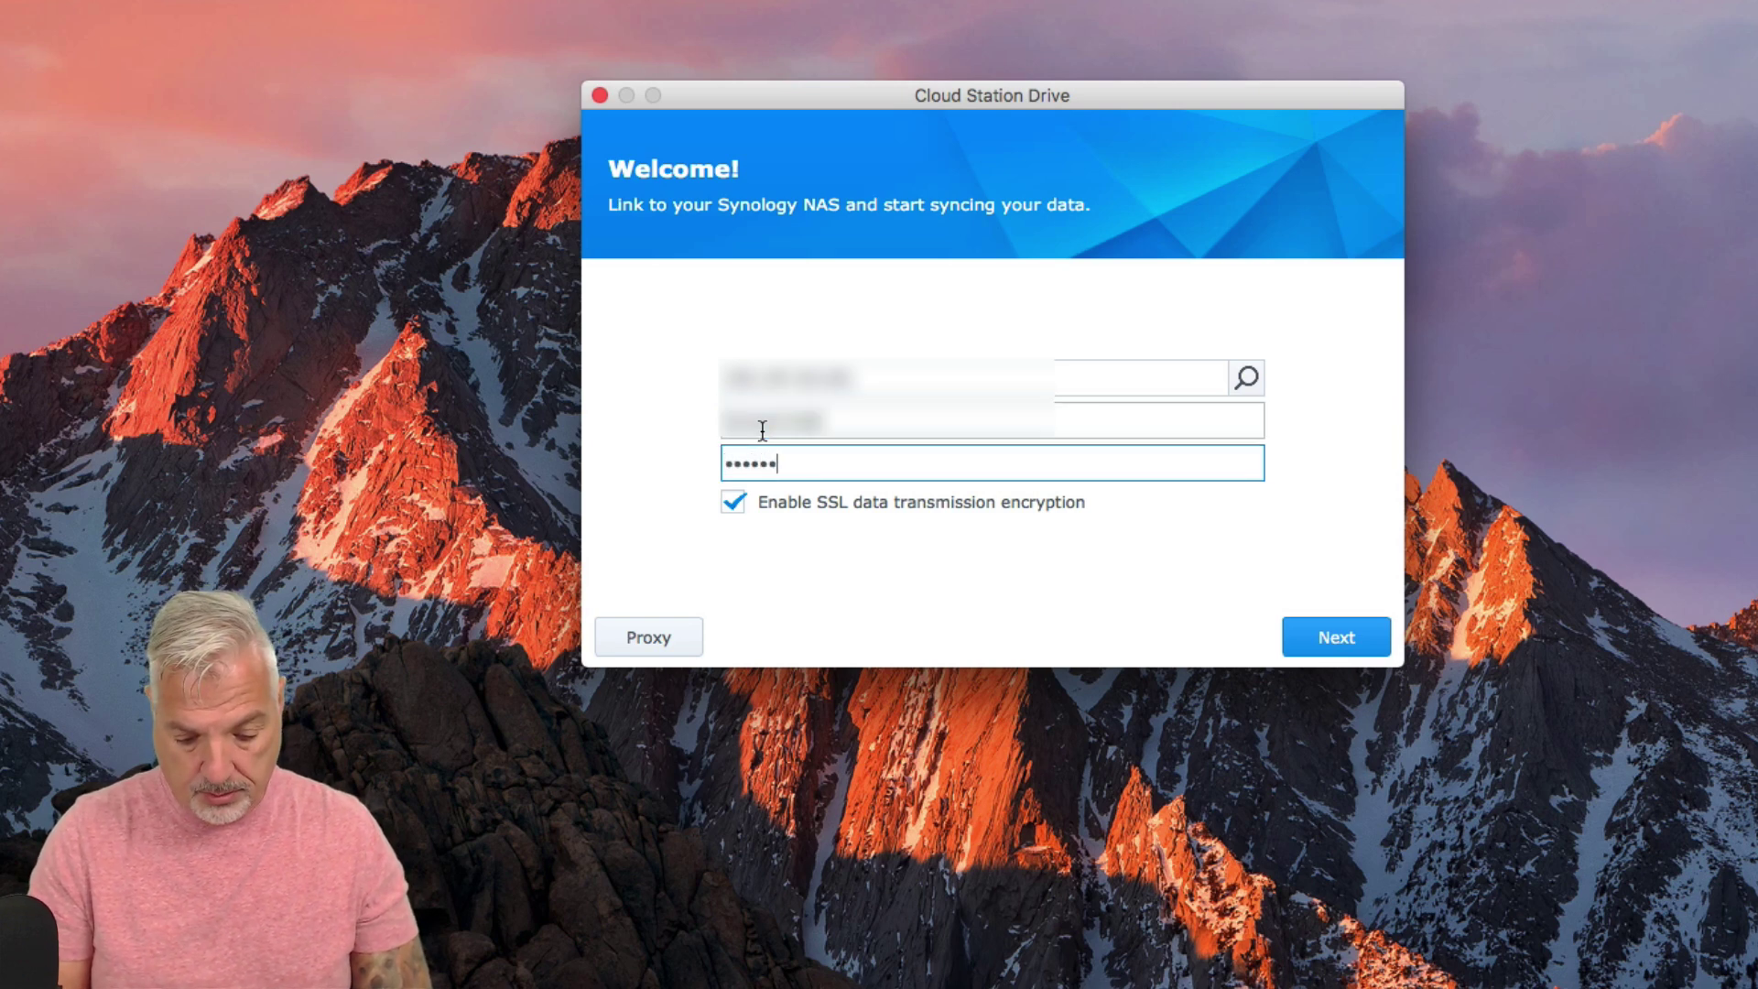
{"action": "left_click", "coordinate": [1338, 639]}
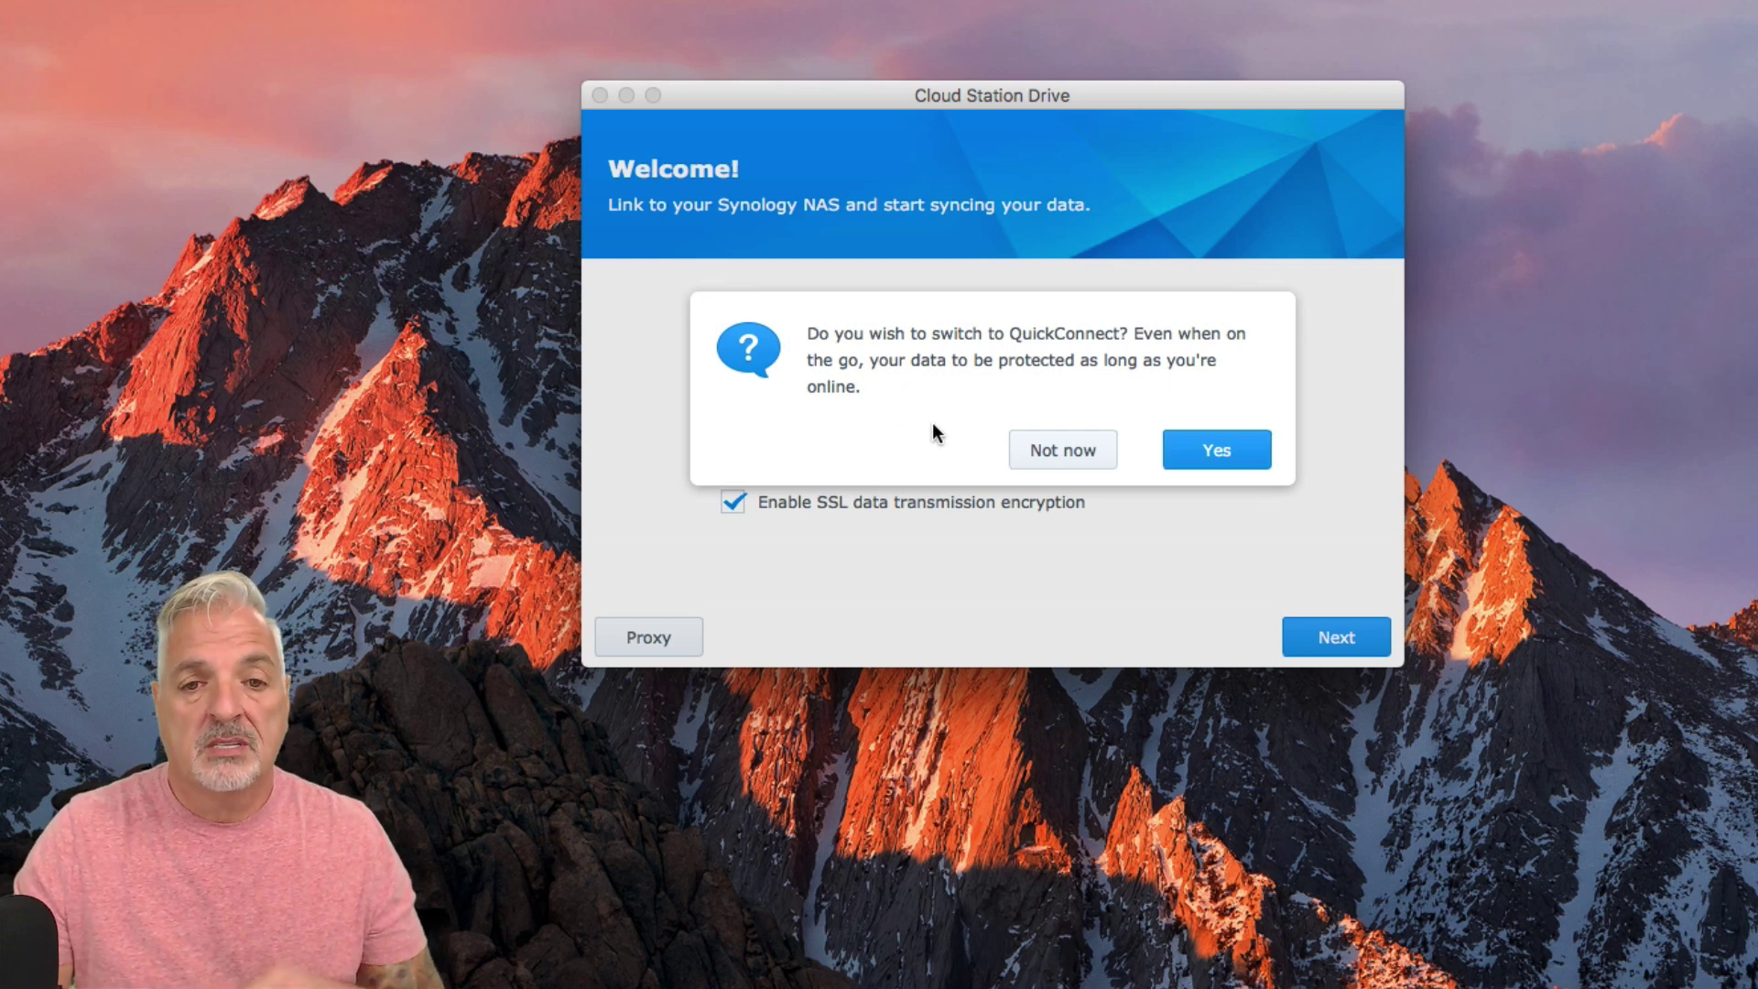
{"action": "left_click", "coordinate": [1079, 450]}
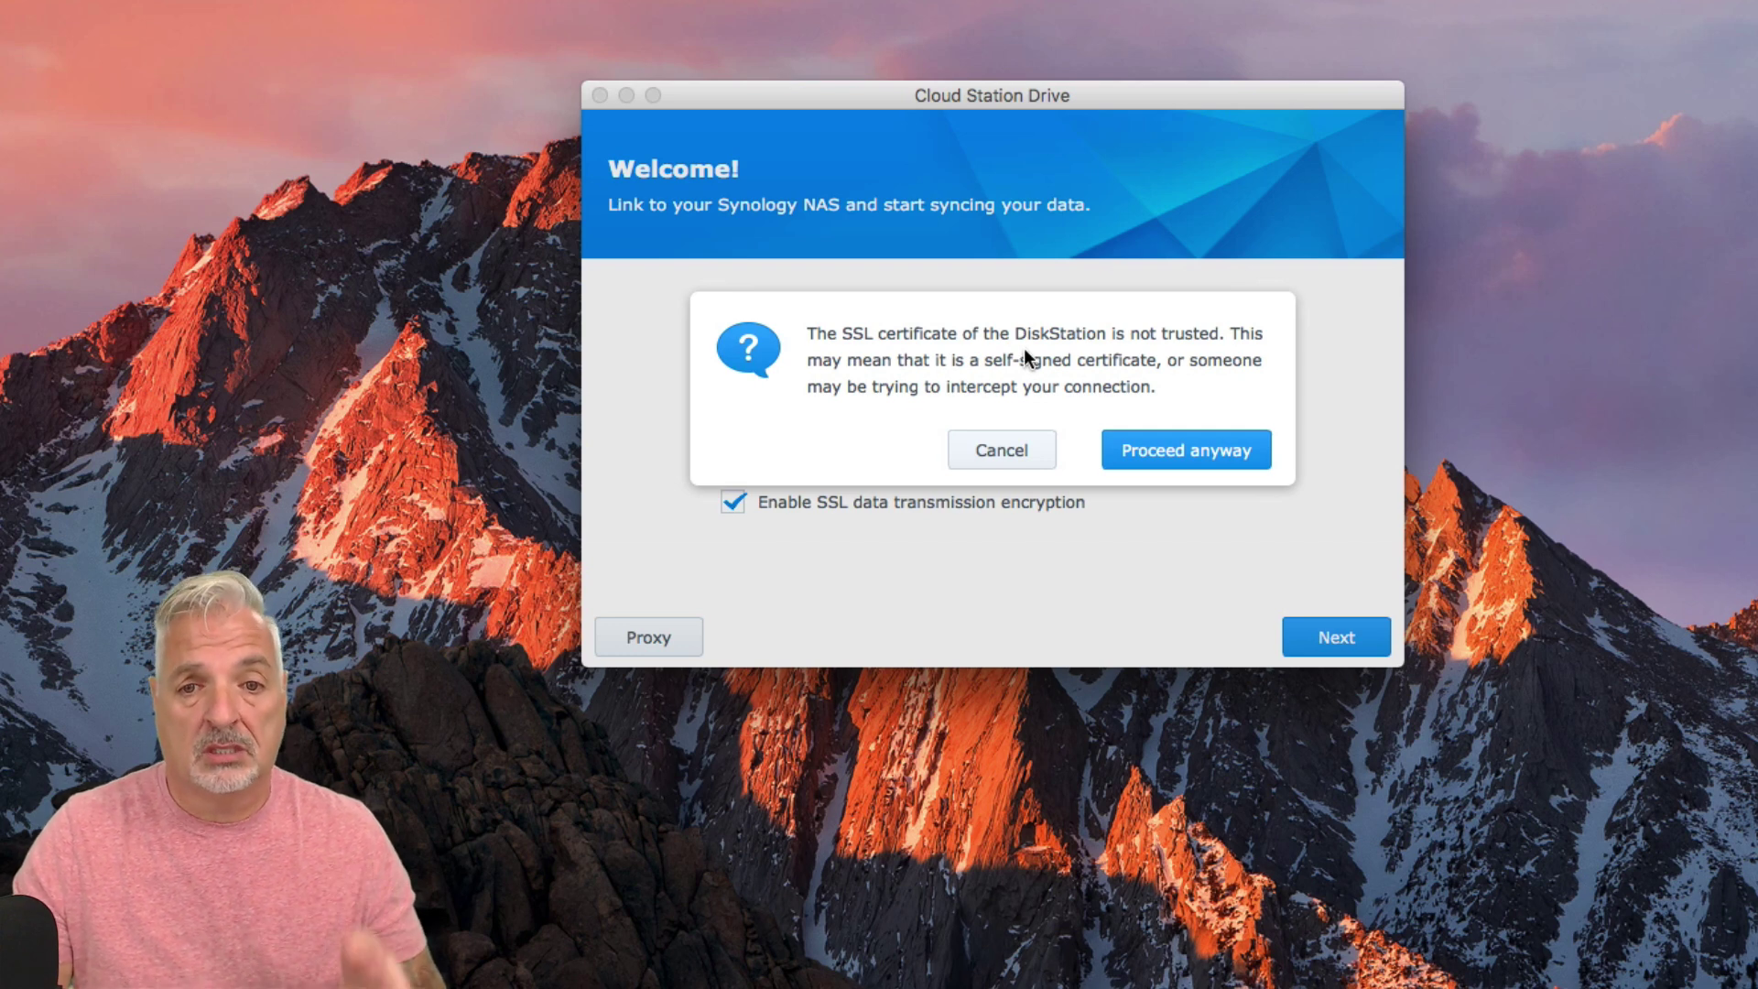
{"action": "left_click", "coordinate": [1186, 449]}
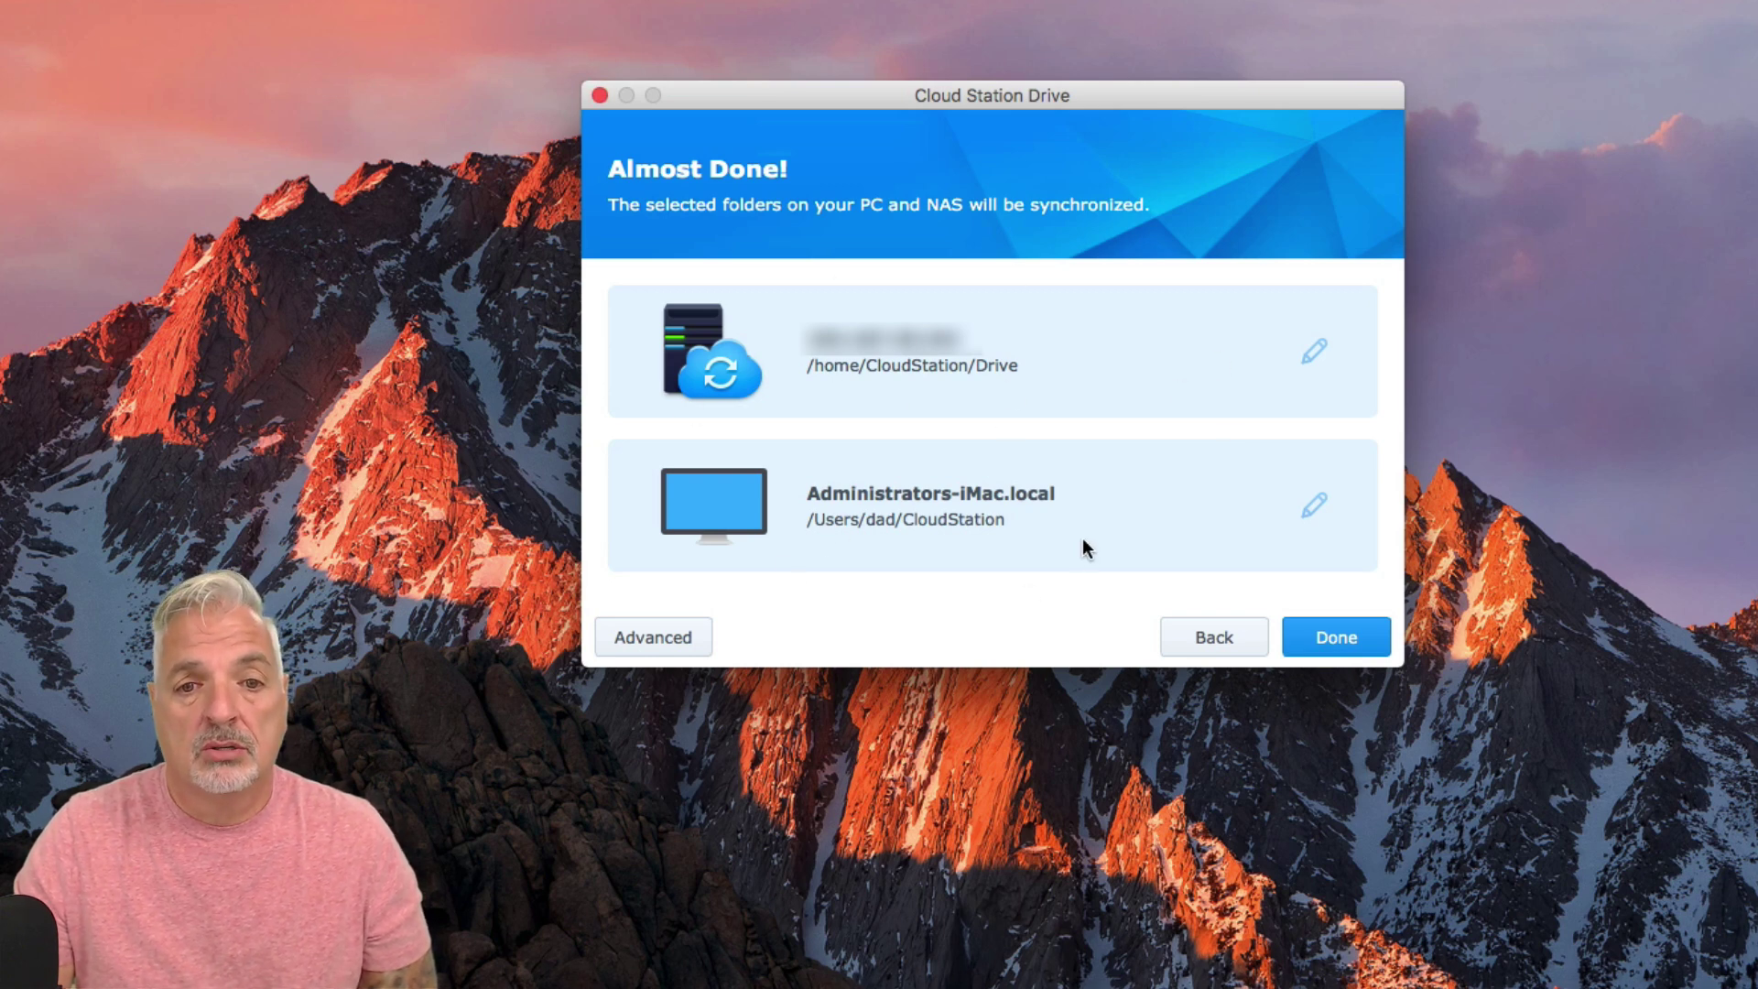
Set the NAS-side sync folder to the photo shared folder.
{"action": "left_click", "coordinate": [1313, 349]}
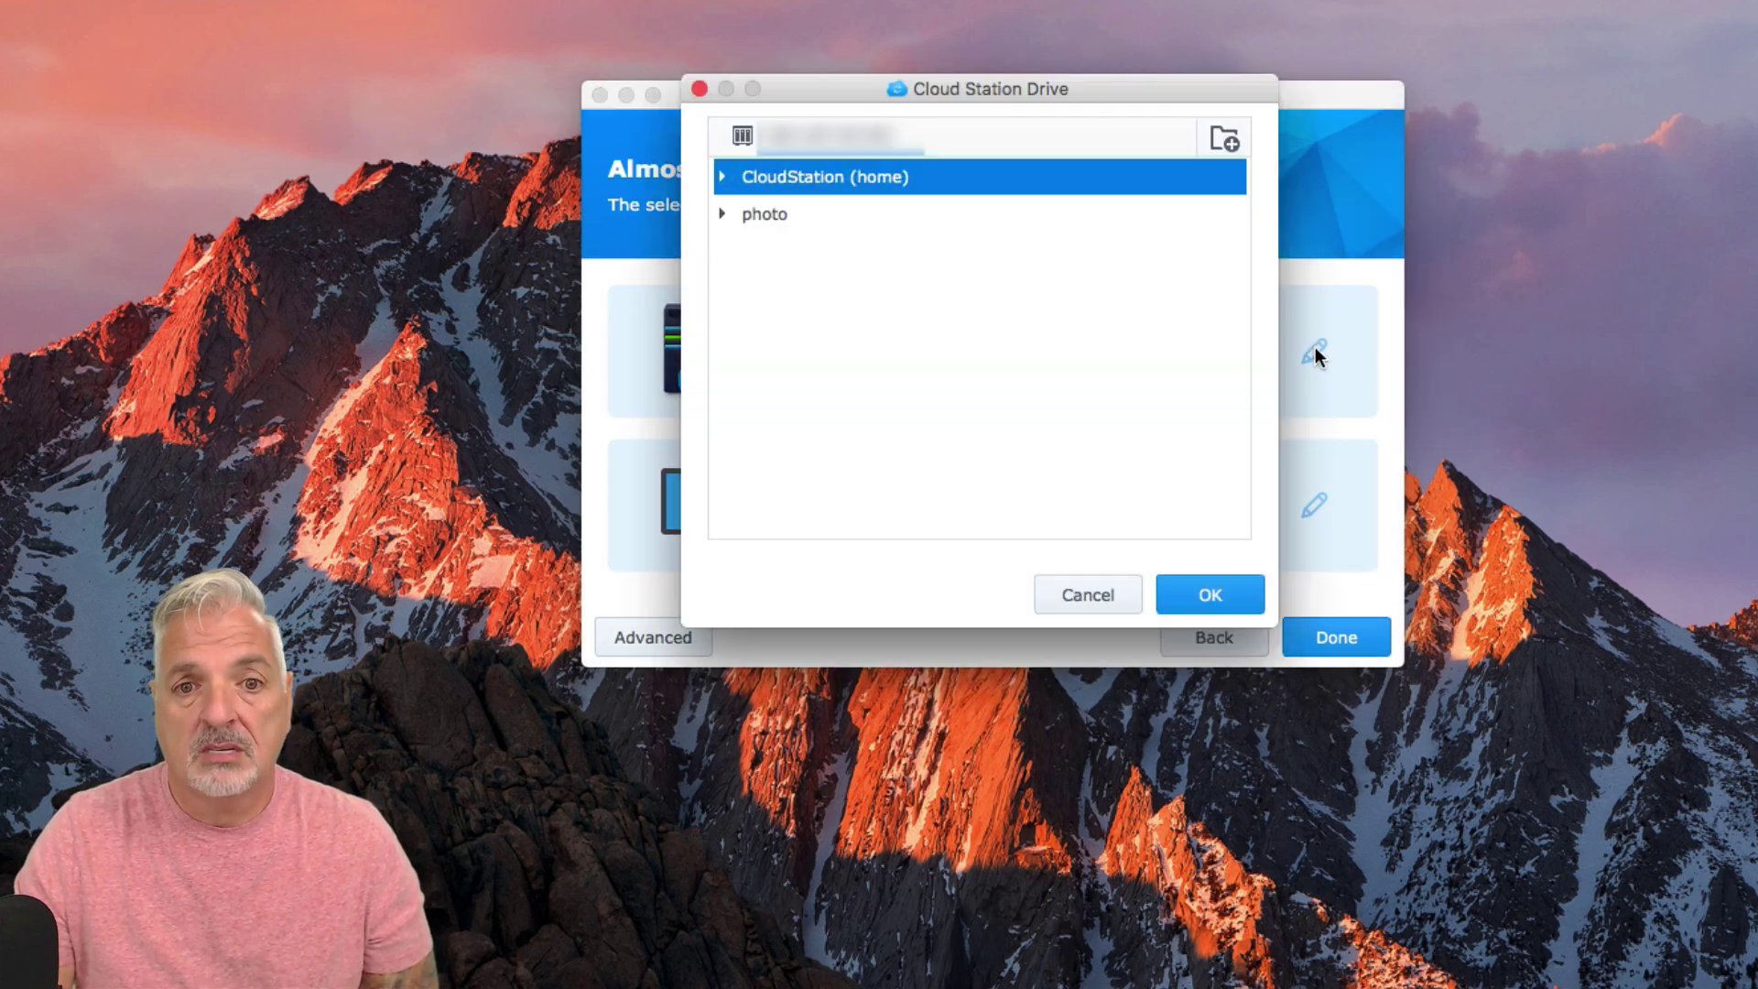
{"action": "left_click", "coordinate": [772, 215]}
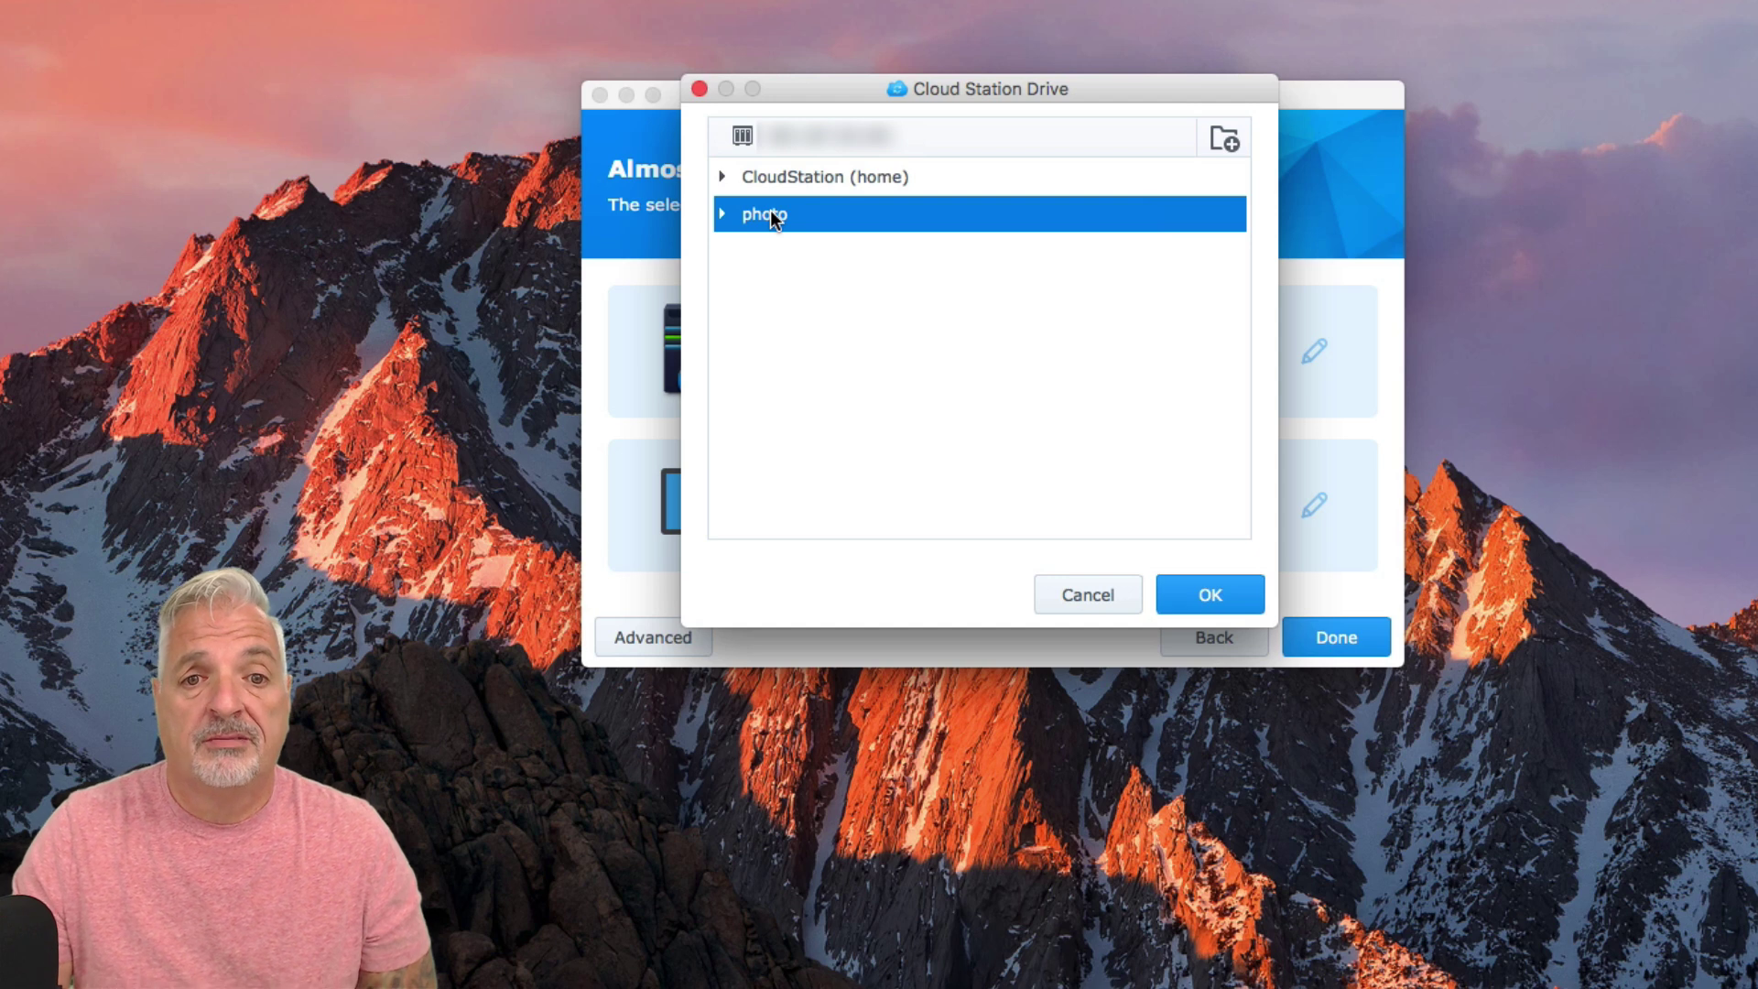
{"action": "left_click", "coordinate": [1214, 593]}
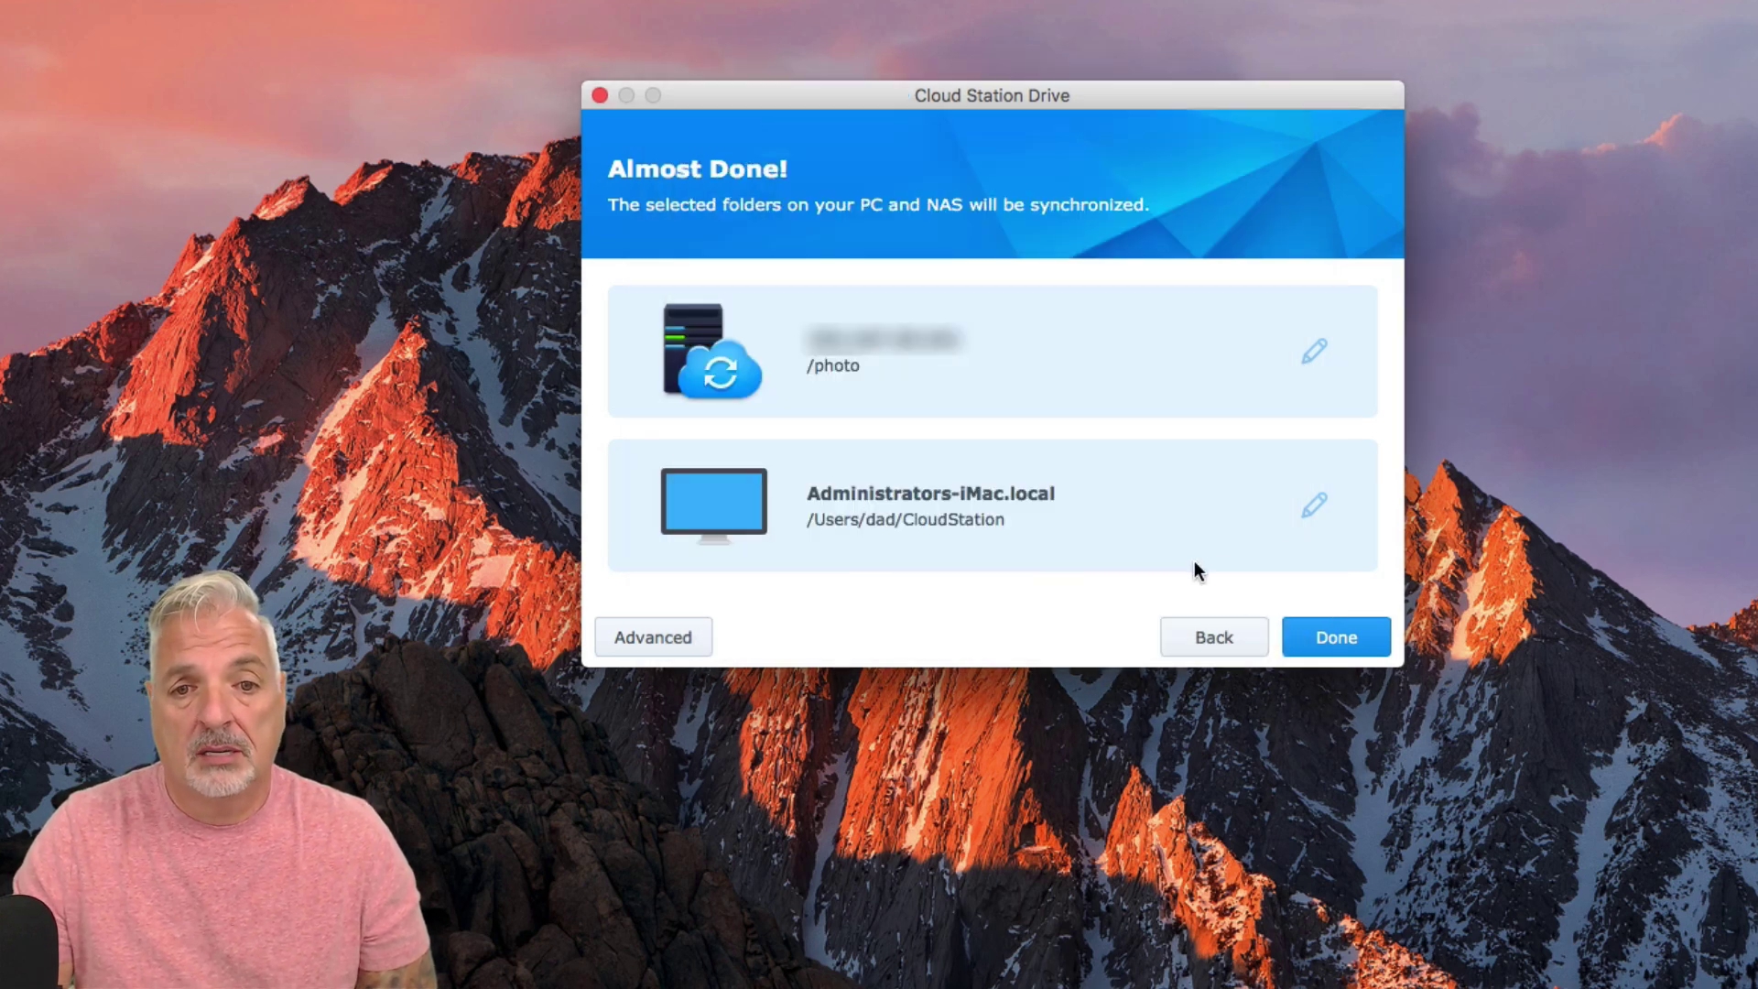
Select the free images folder on the Mac's Desktop as the local sync folder, without creating an empty CloudStation folder.
{"action": "left_click", "coordinate": [1313, 506]}
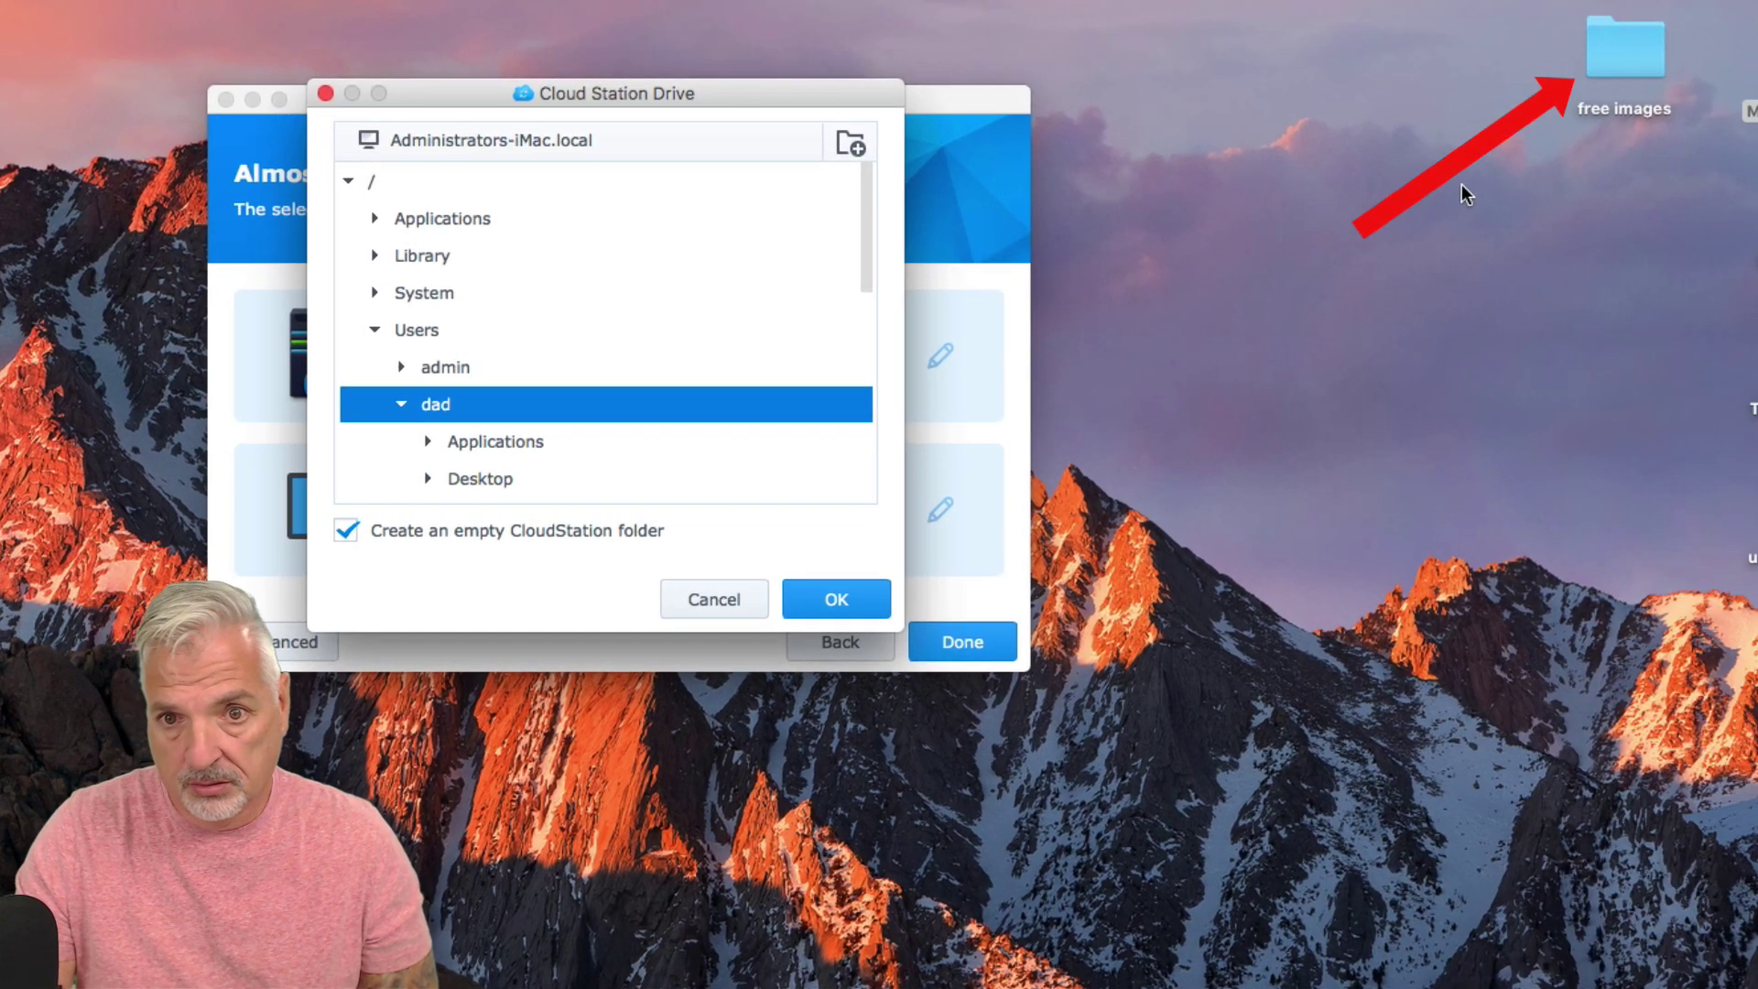
{"action": "left_click_drag", "start_coordinate": [867, 228], "coordinate": [903, 278]}
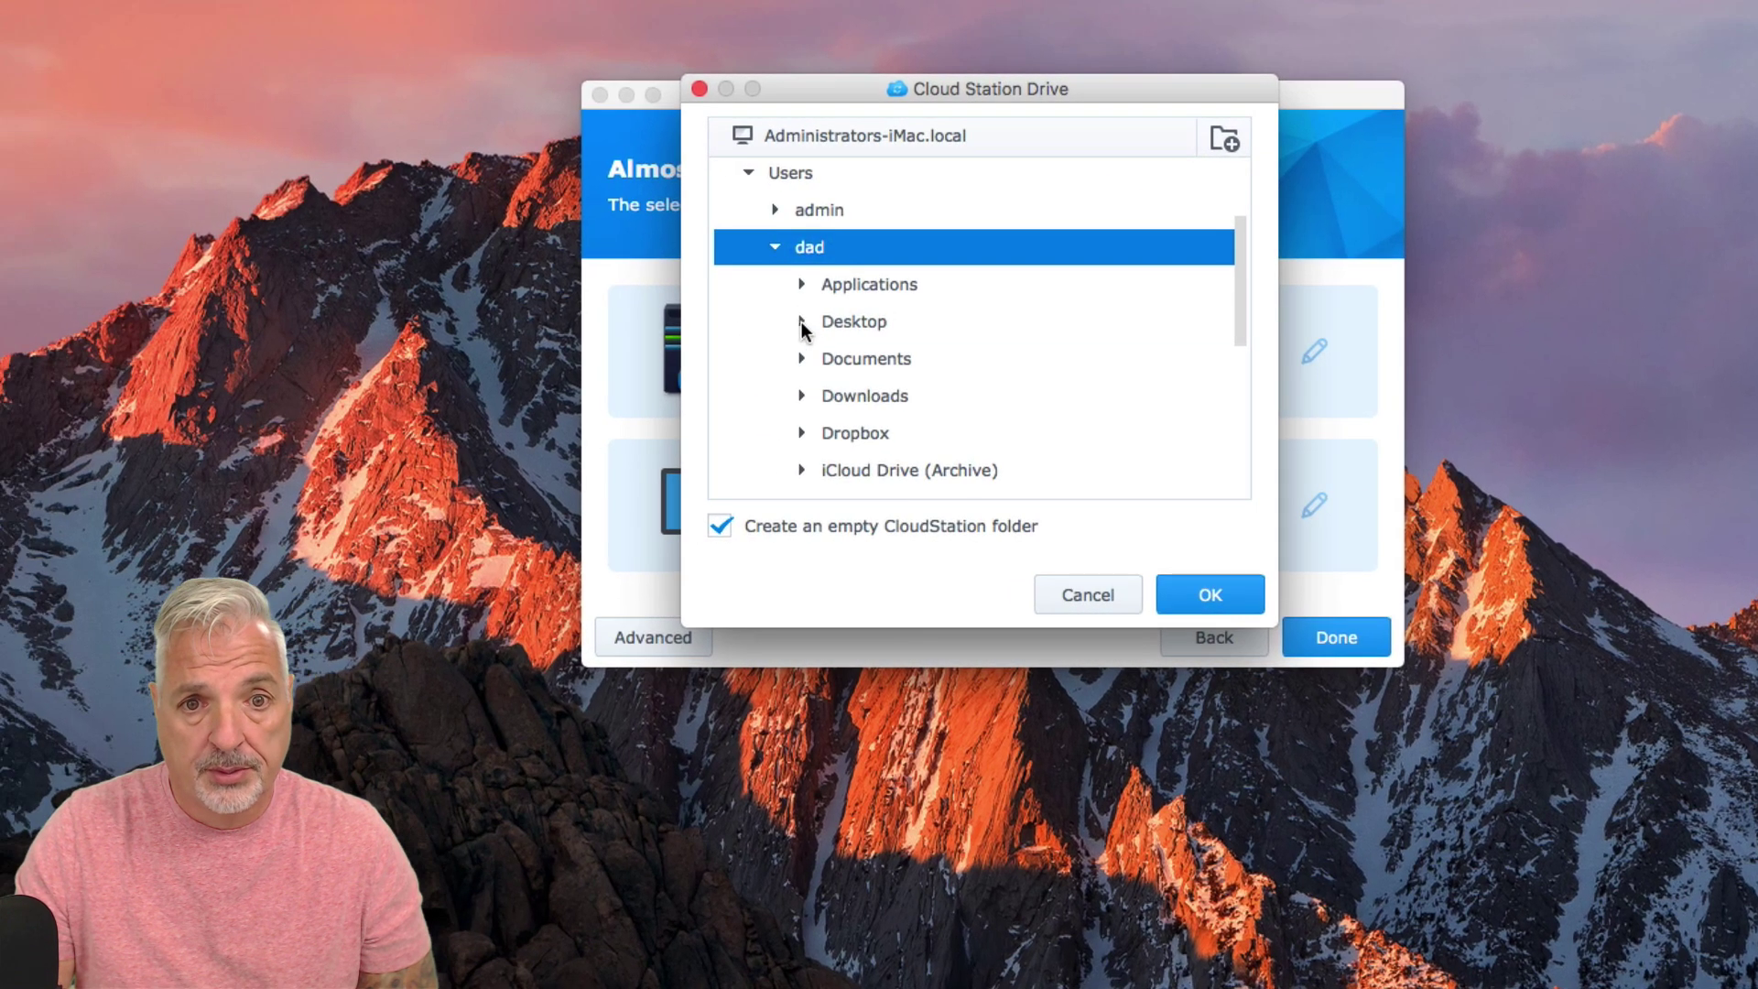
{"action": "left_click", "coordinate": [466, 325]}
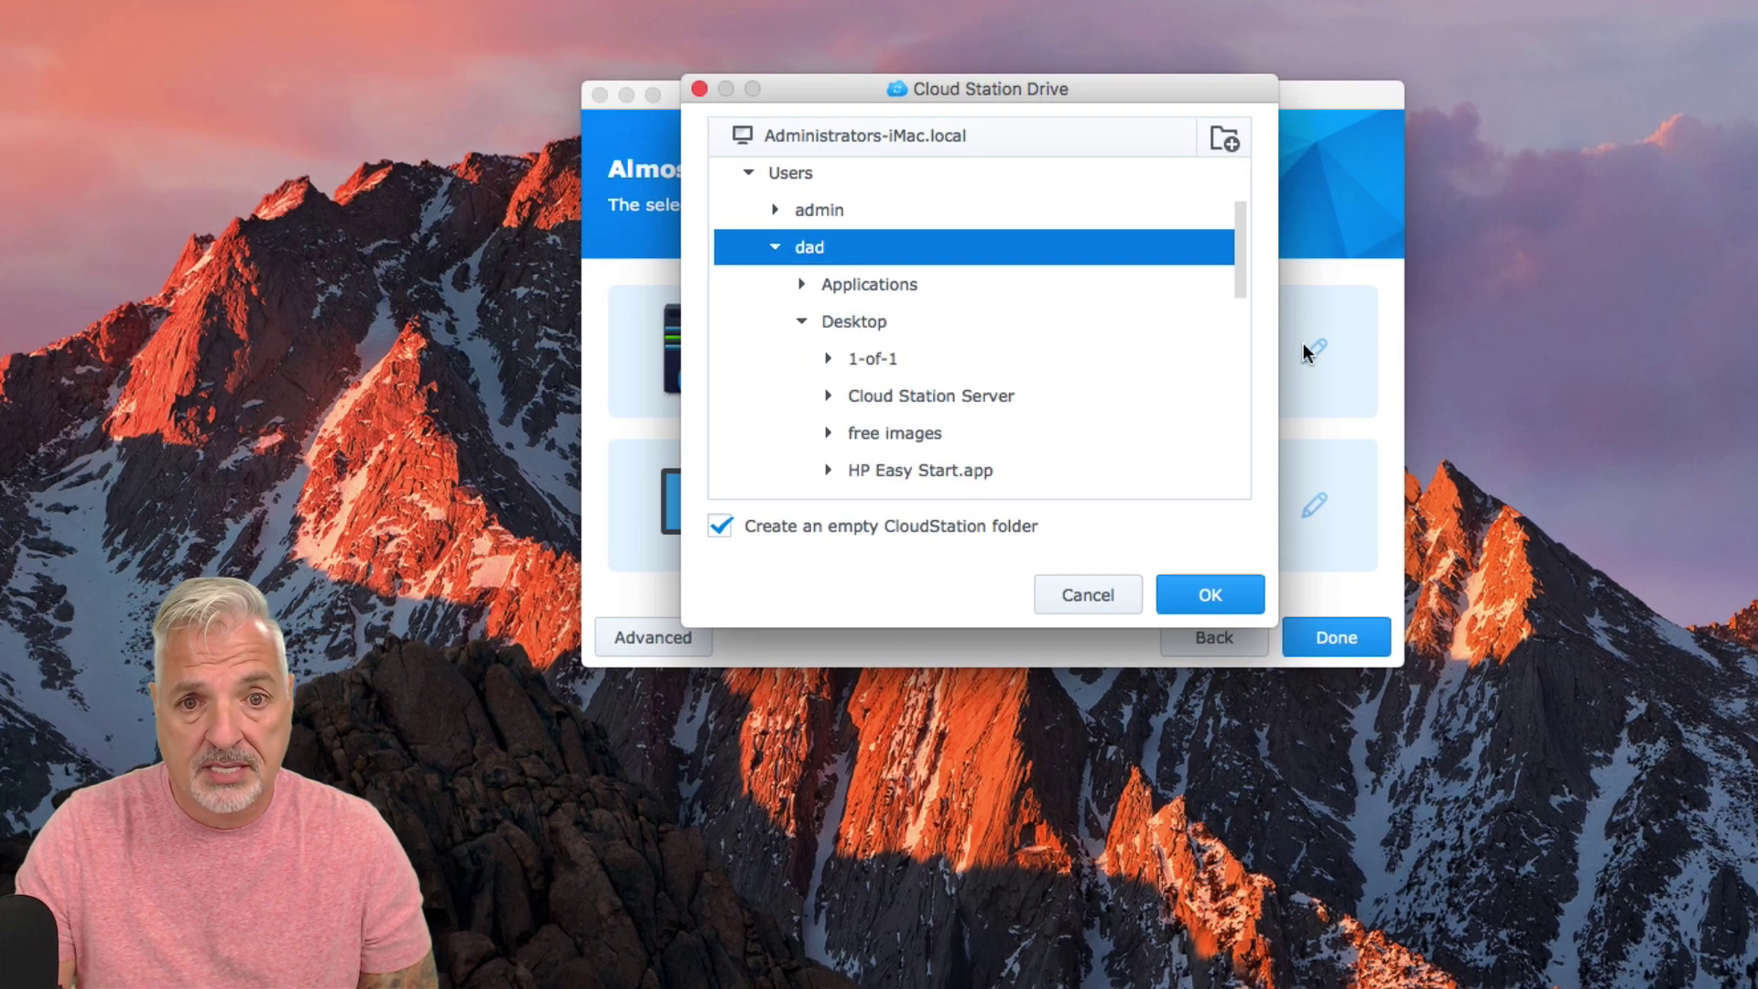
{"action": "left_click_drag", "start_coordinate": [1240, 228], "coordinate": [1236, 279]}
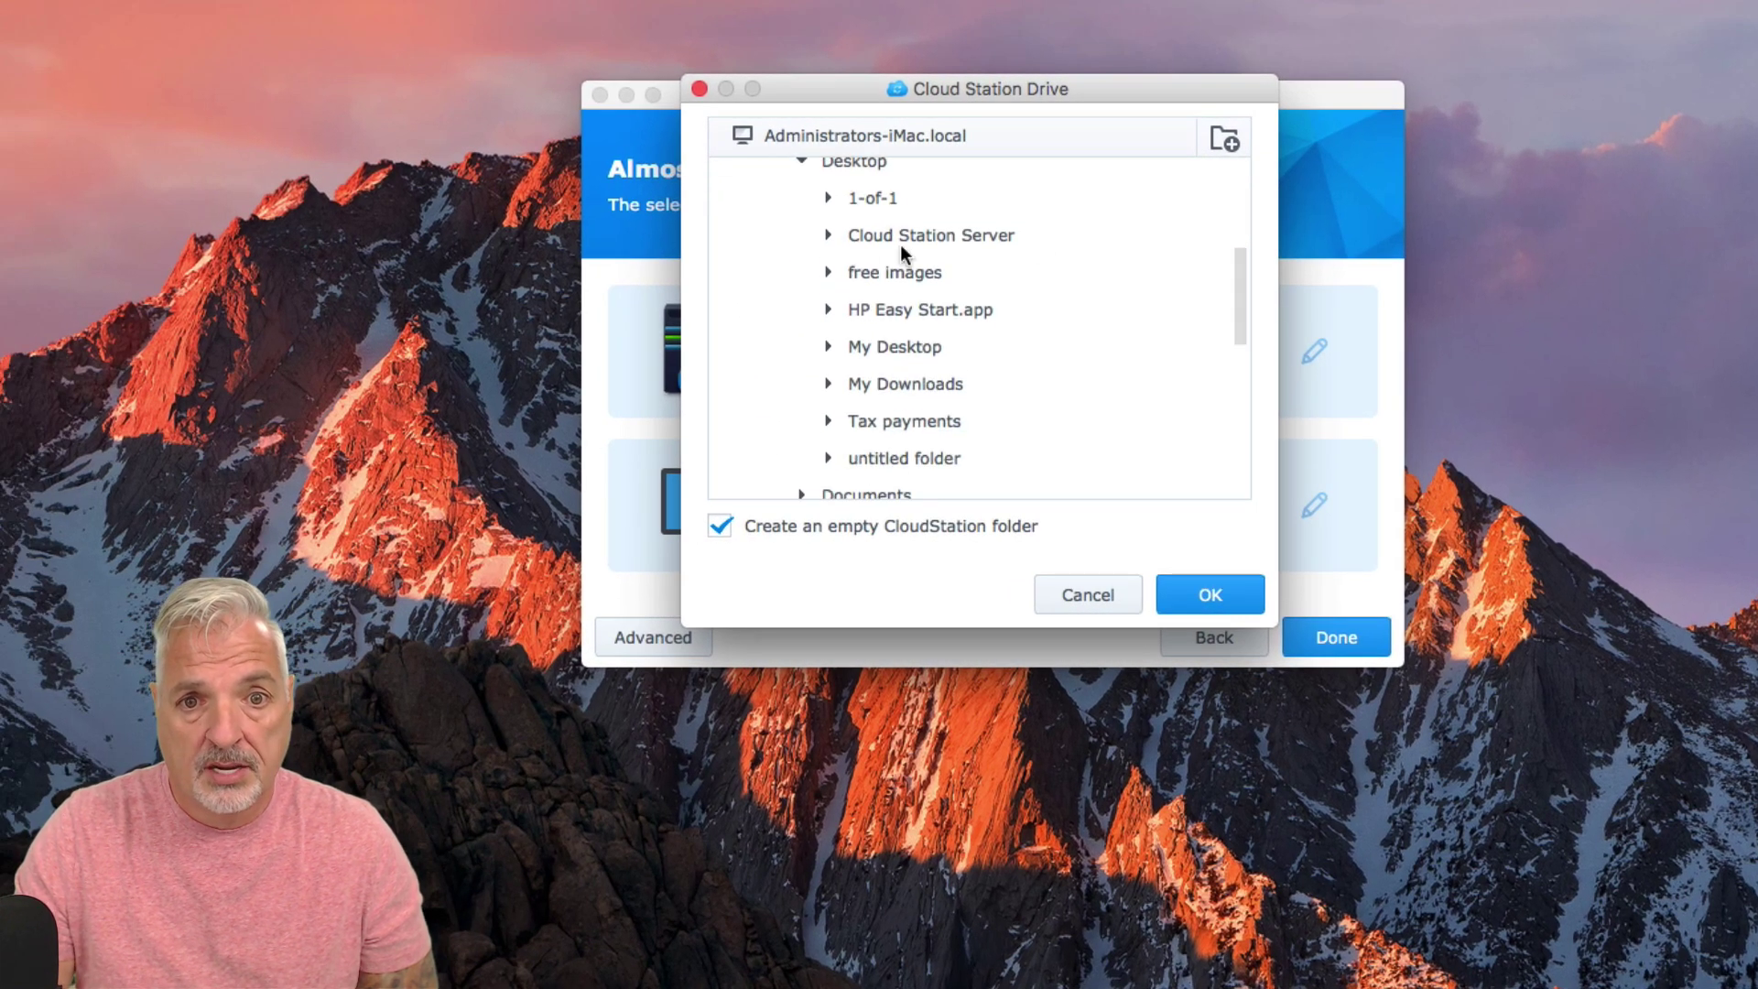
{"action": "left_click", "coordinate": [870, 270]}
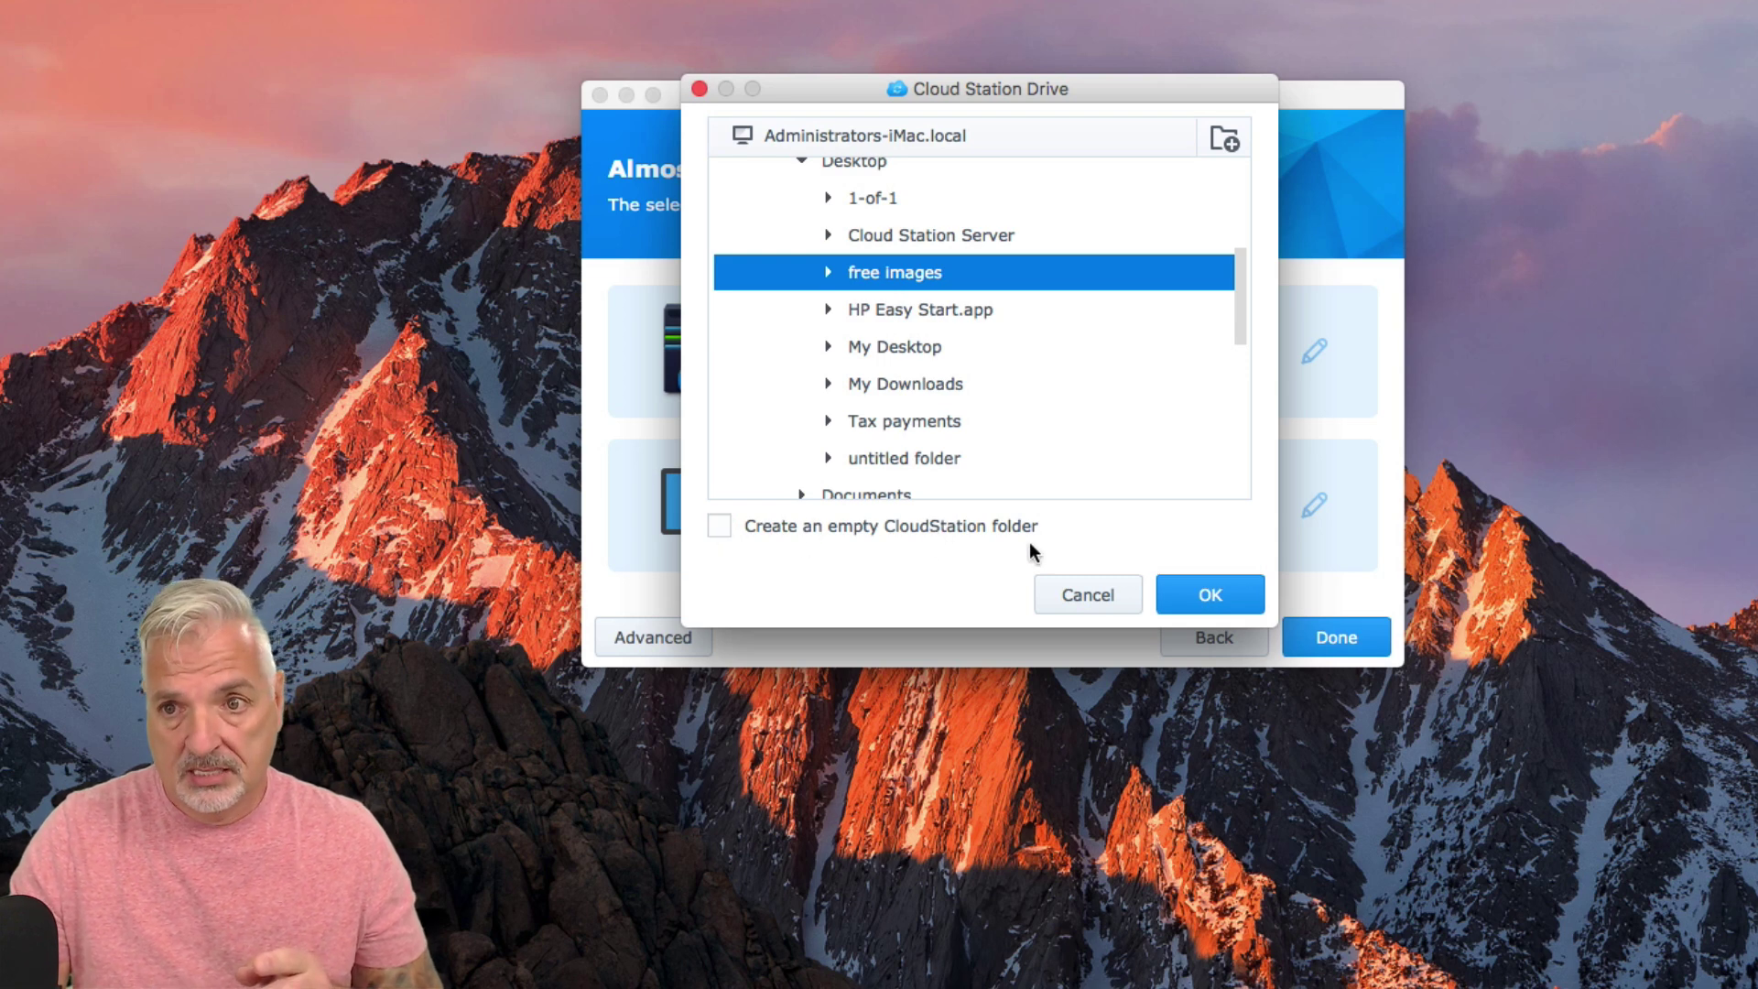
Switch to Finder and examine the contents of the free images folder beside the folder selection dialog, moving the windows apart and closing Finder's window.
{"action": "key", "text": "super+Tab"}
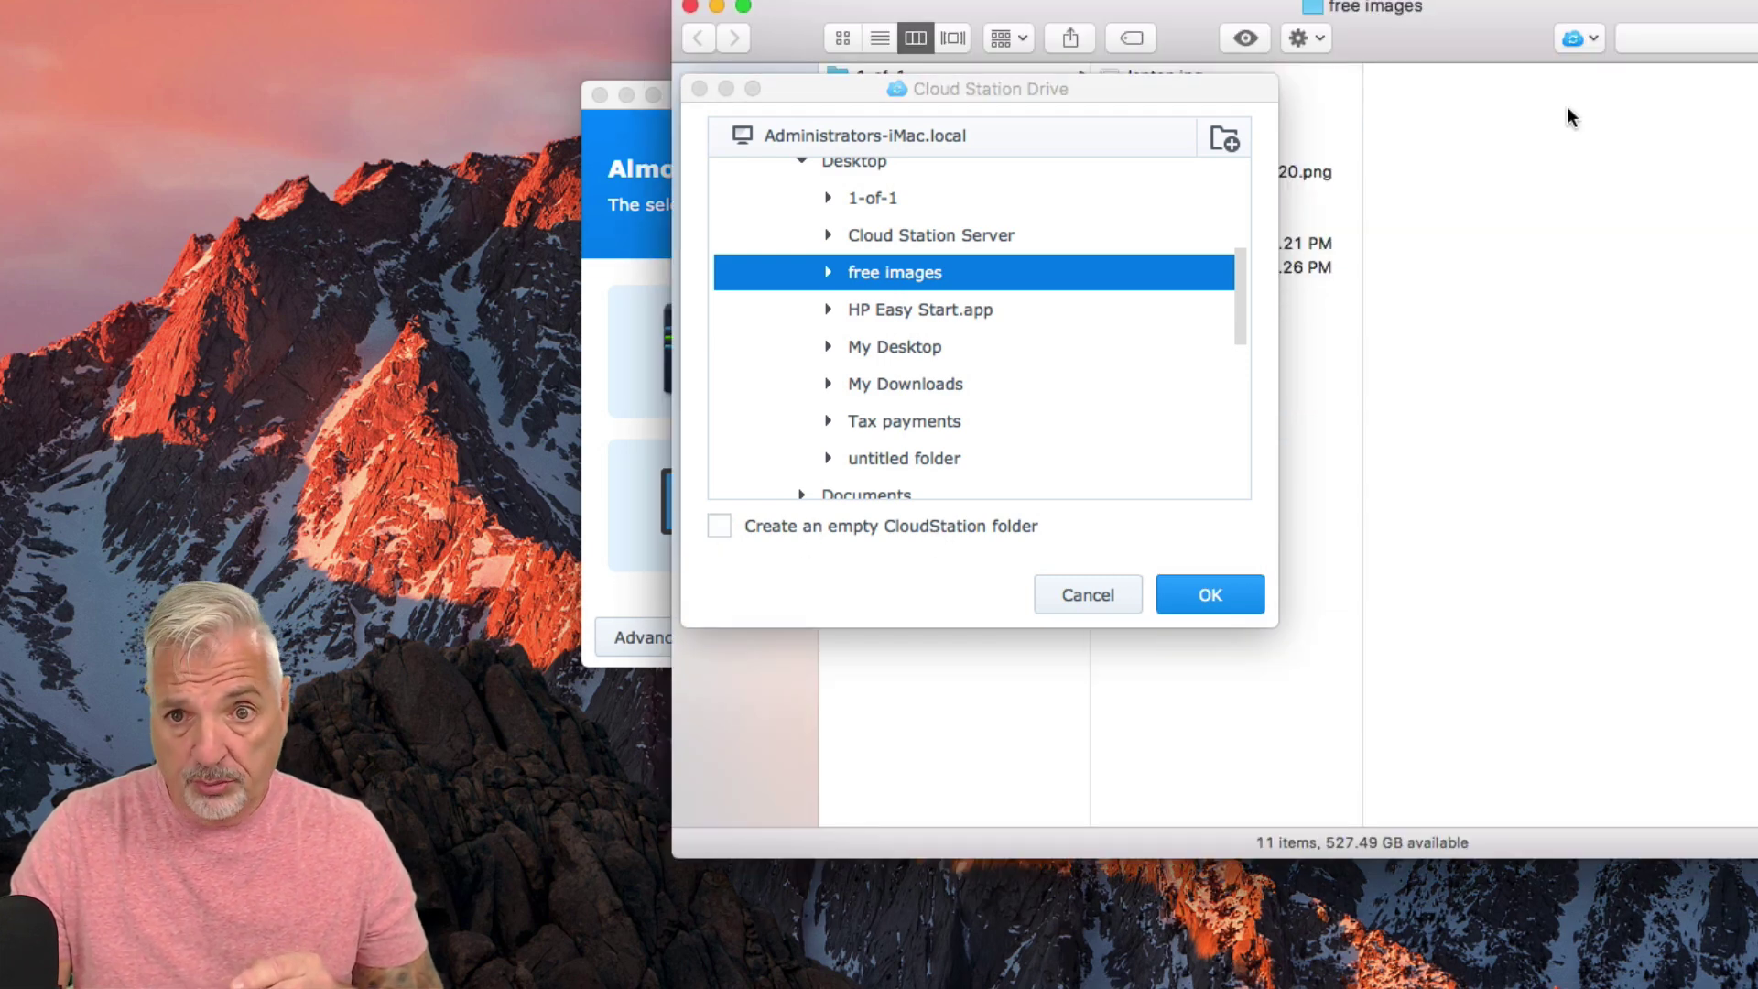
{"action": "left_click_drag", "start_coordinate": [1487, 39], "coordinate": [1350, 73]}
{"action": "left_click_drag", "start_coordinate": [1178, 87], "coordinate": [603, 69]}
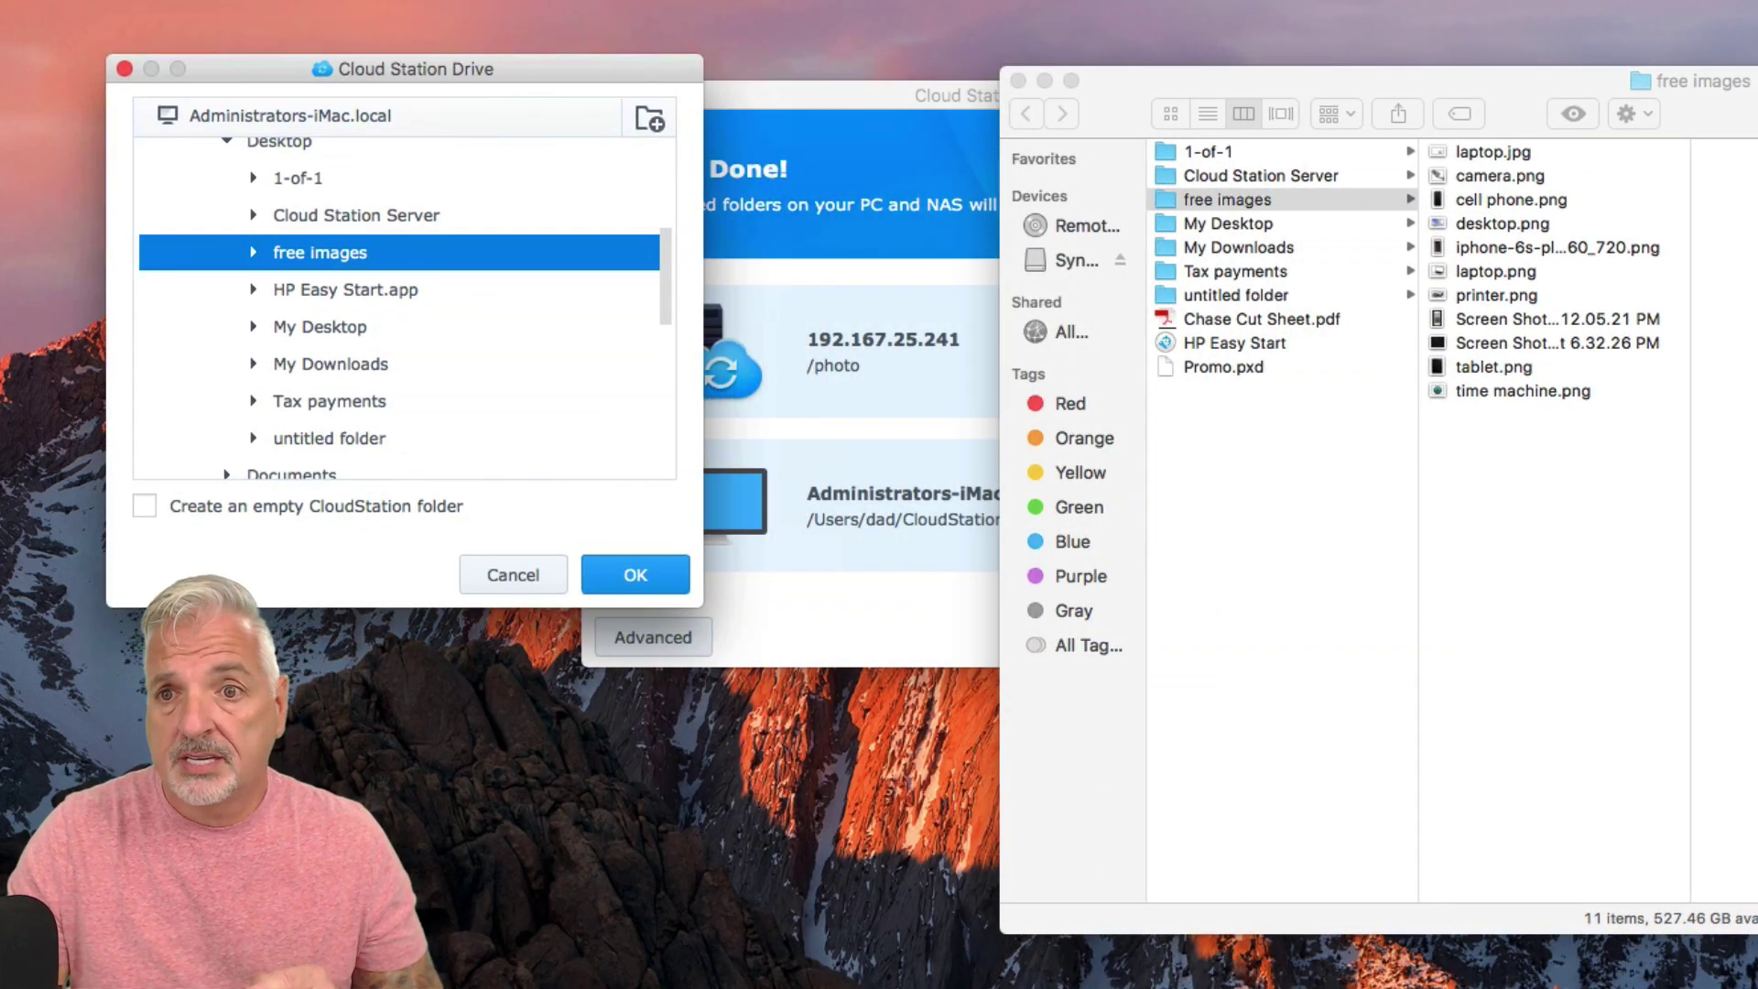
{"action": "left_click_drag", "start_coordinate": [1739, 79], "coordinate": [1443, 0]}
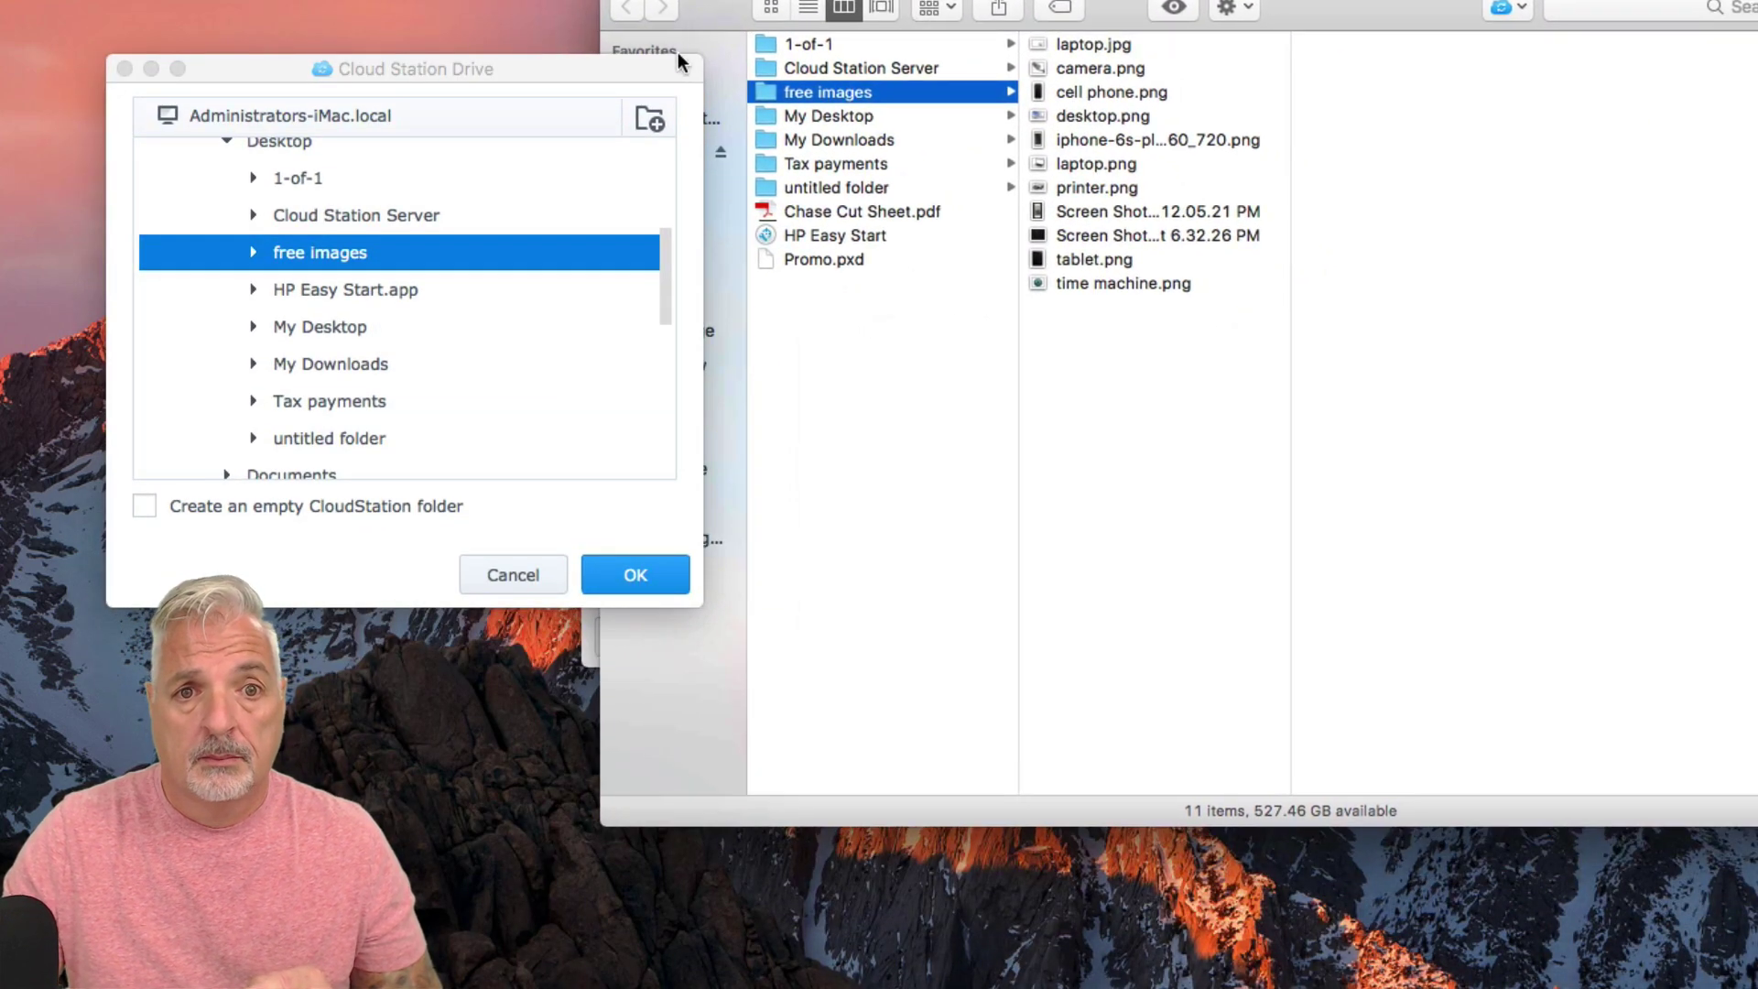
{"action": "left_click_drag", "start_coordinate": [653, 68], "coordinate": [475, 75]}
{"action": "left_click_drag", "start_coordinate": [1374, 9], "coordinate": [1255, 30]}
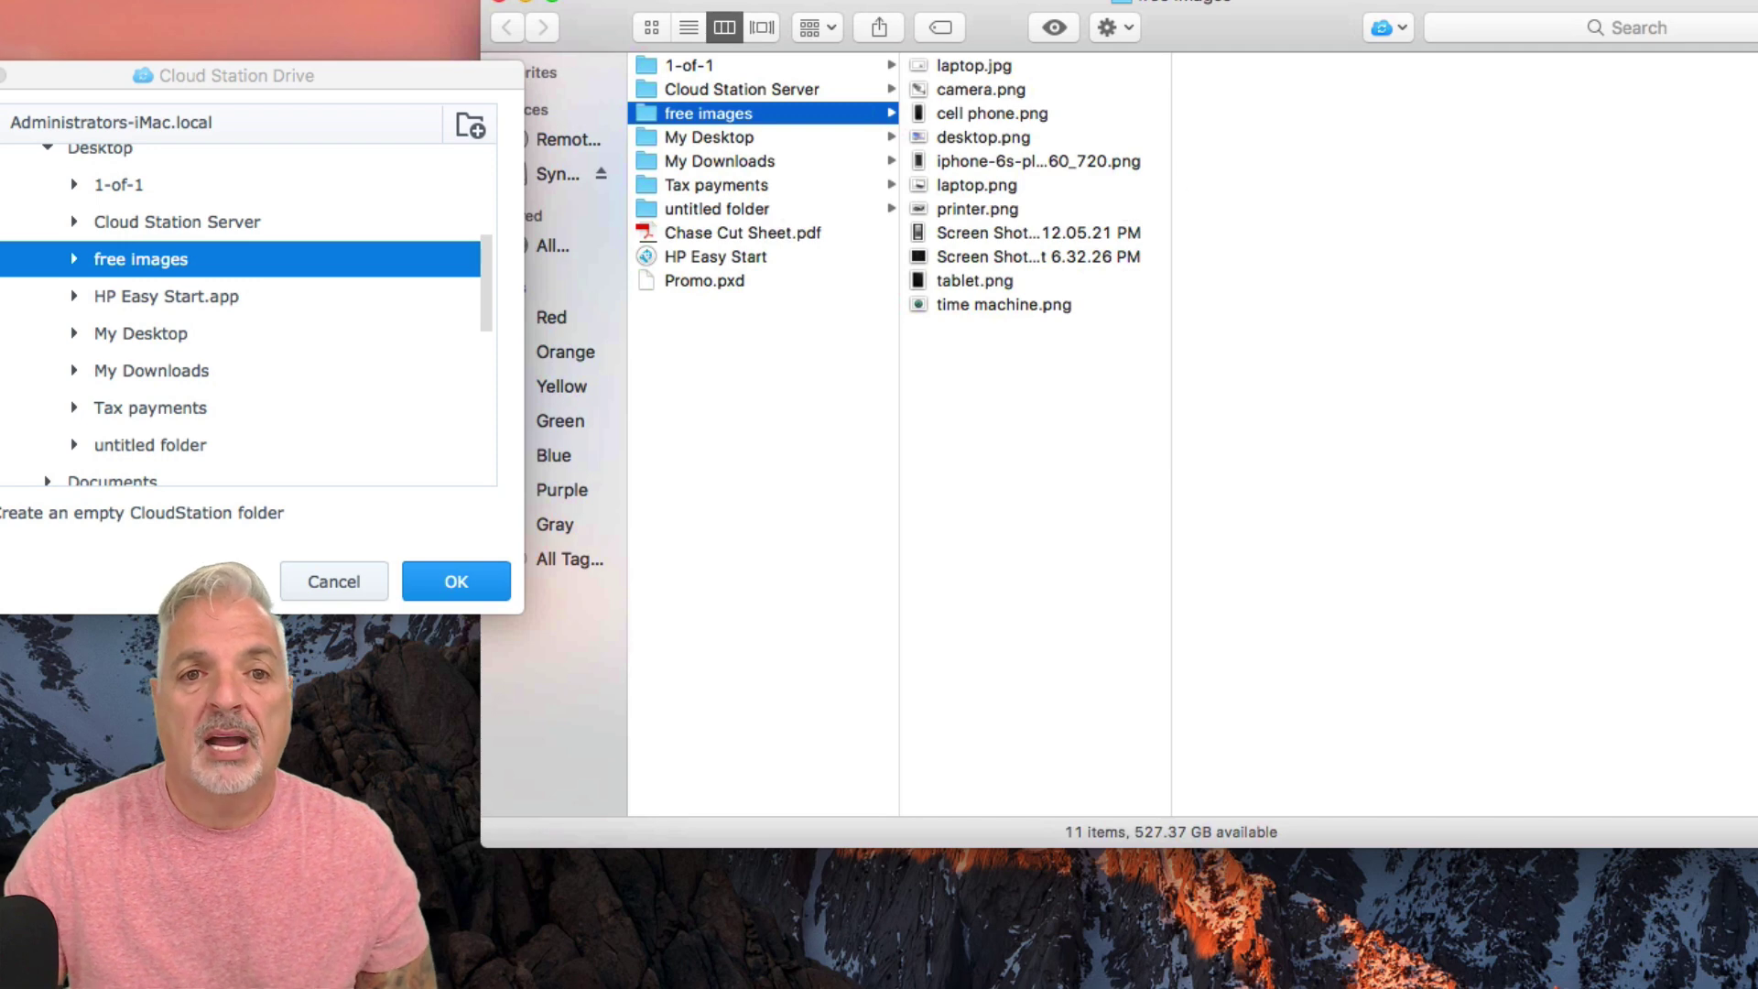
{"action": "left_click", "coordinate": [498, 2]}
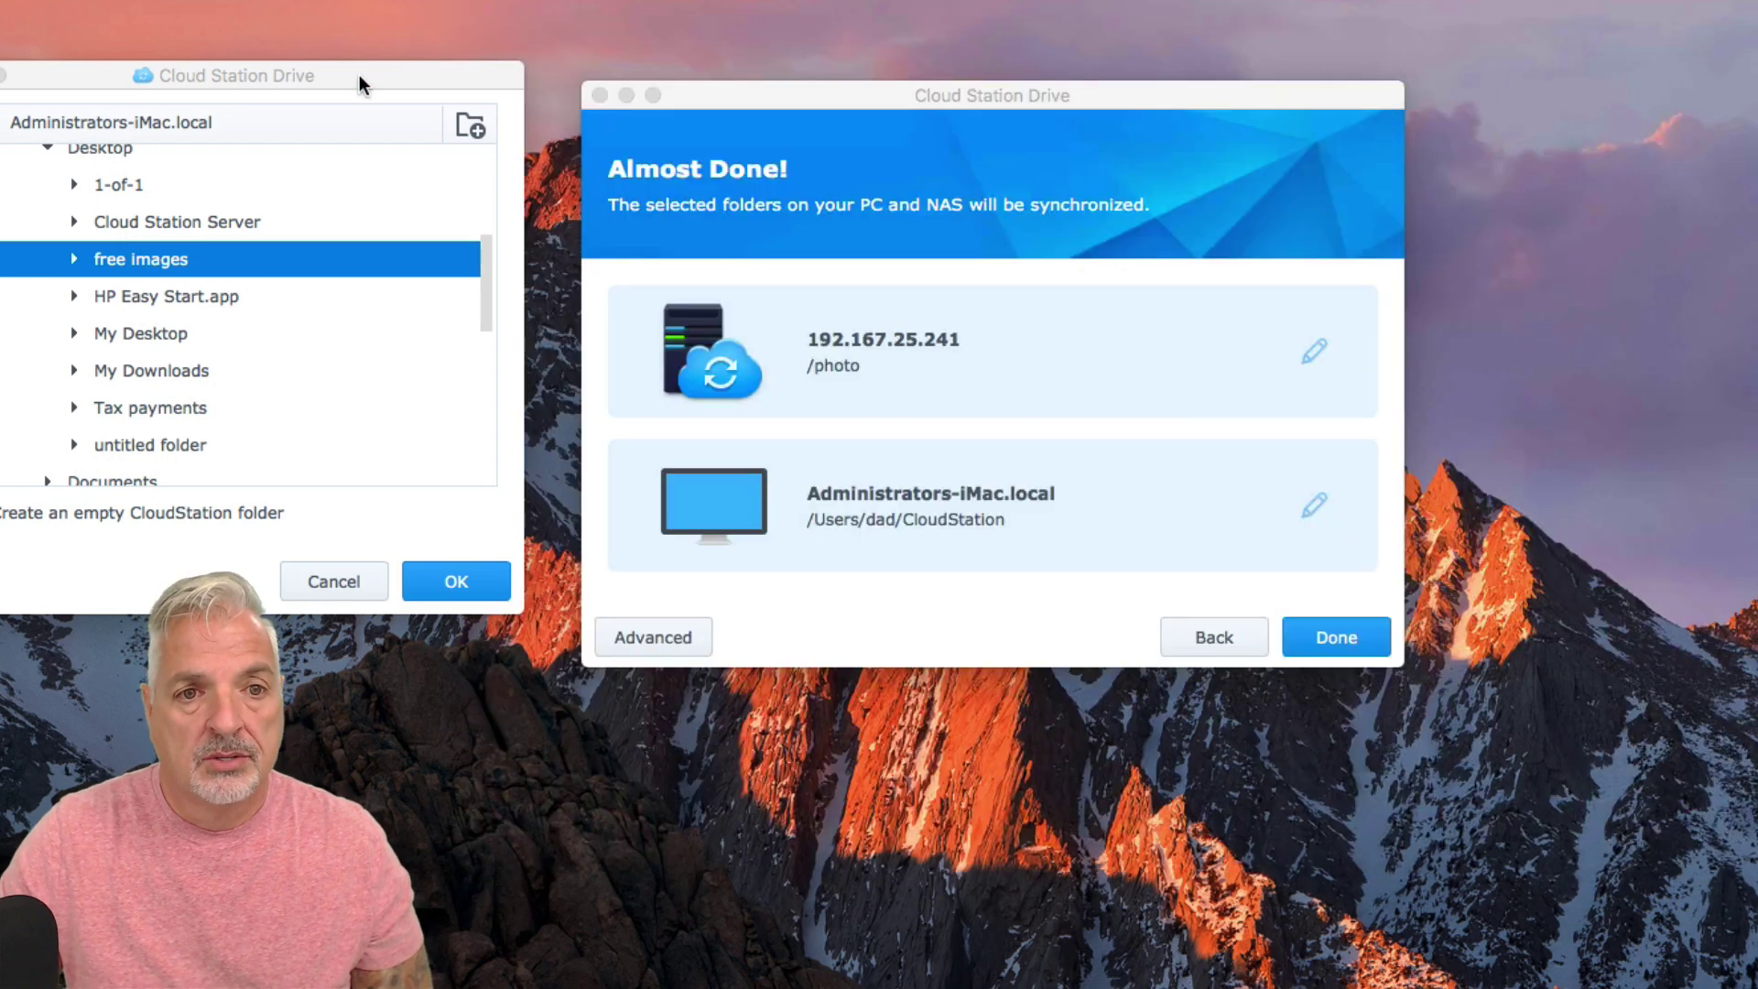
Confirm free images as the Mac's sync folder, leave the selective sync settings as they are, and finish the setup.
{"action": "left_click_drag", "start_coordinate": [359, 74], "coordinate": [1114, 88]}
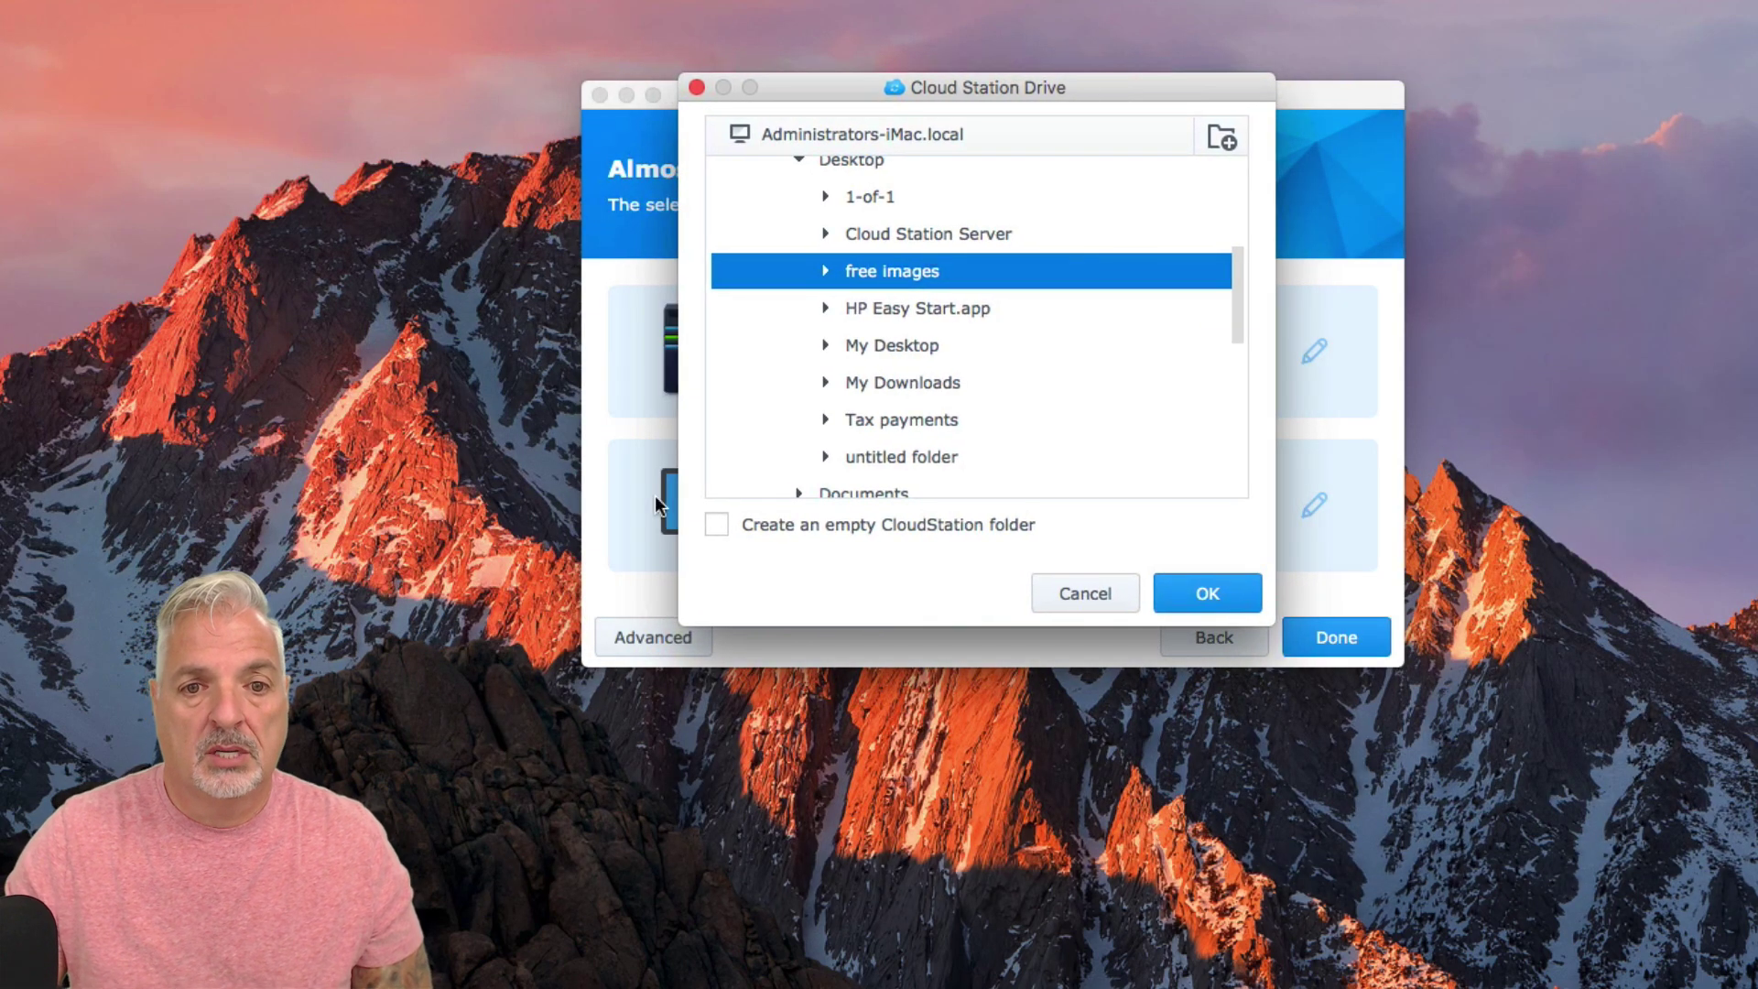
{"action": "left_click", "coordinate": [1205, 592]}
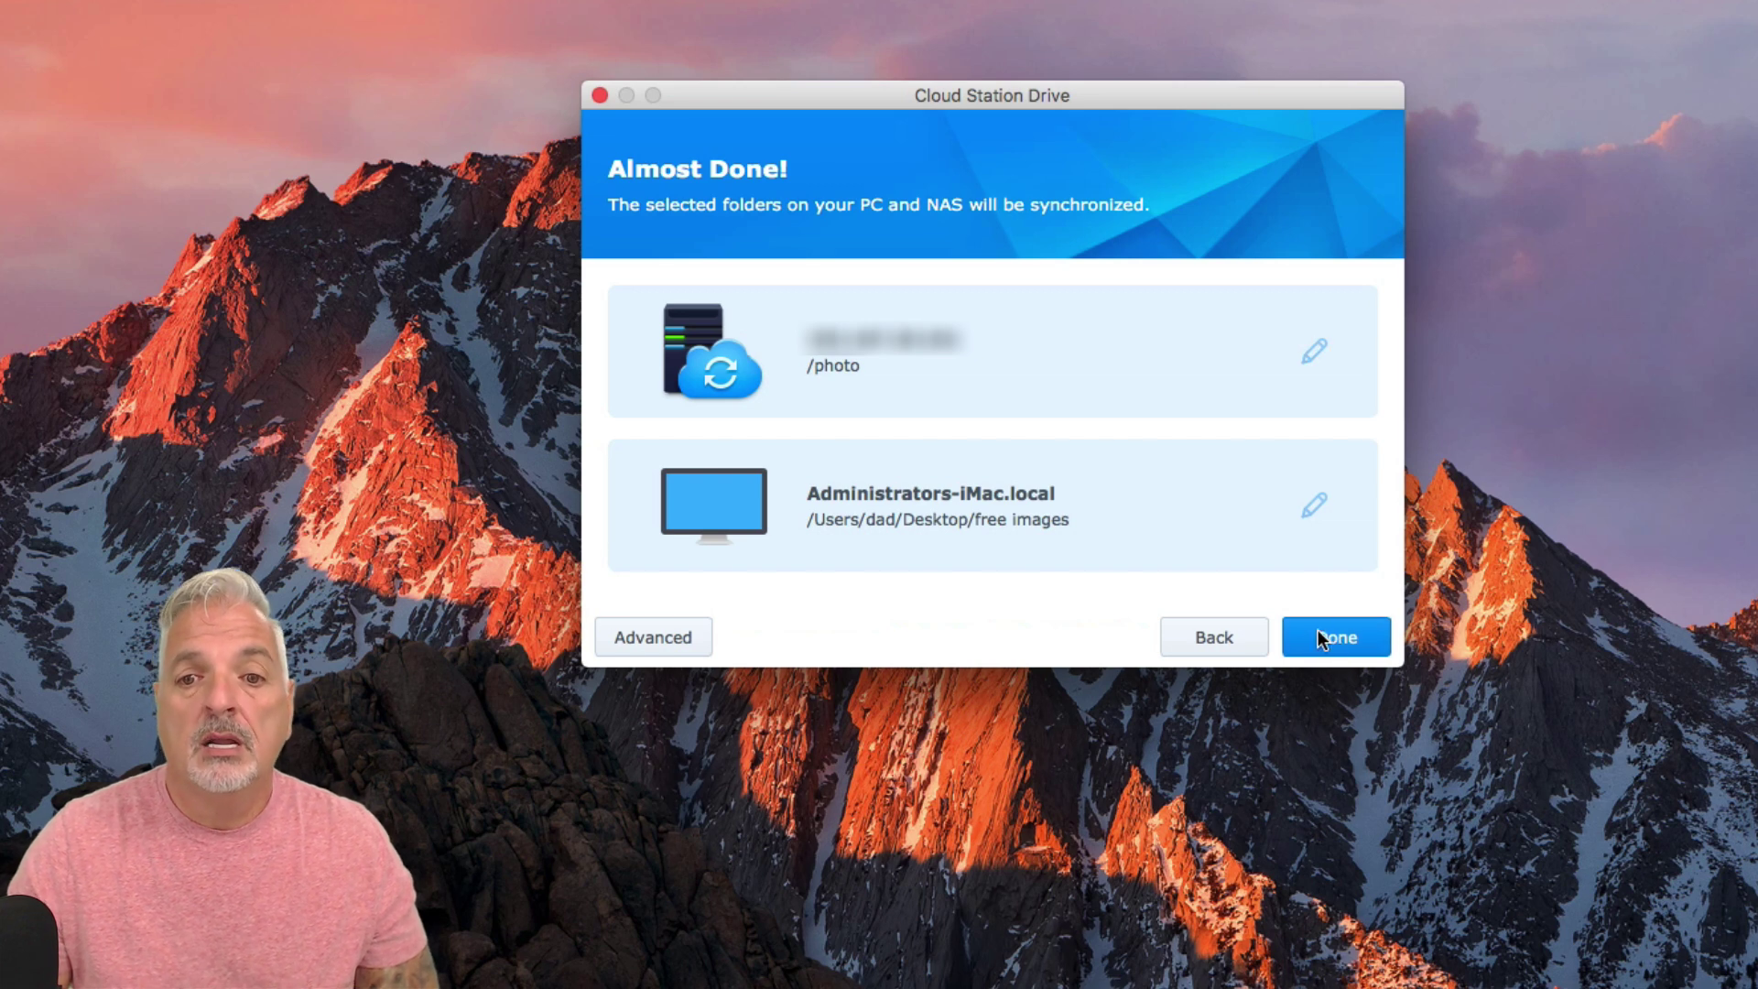
{"action": "left_click", "coordinate": [671, 638]}
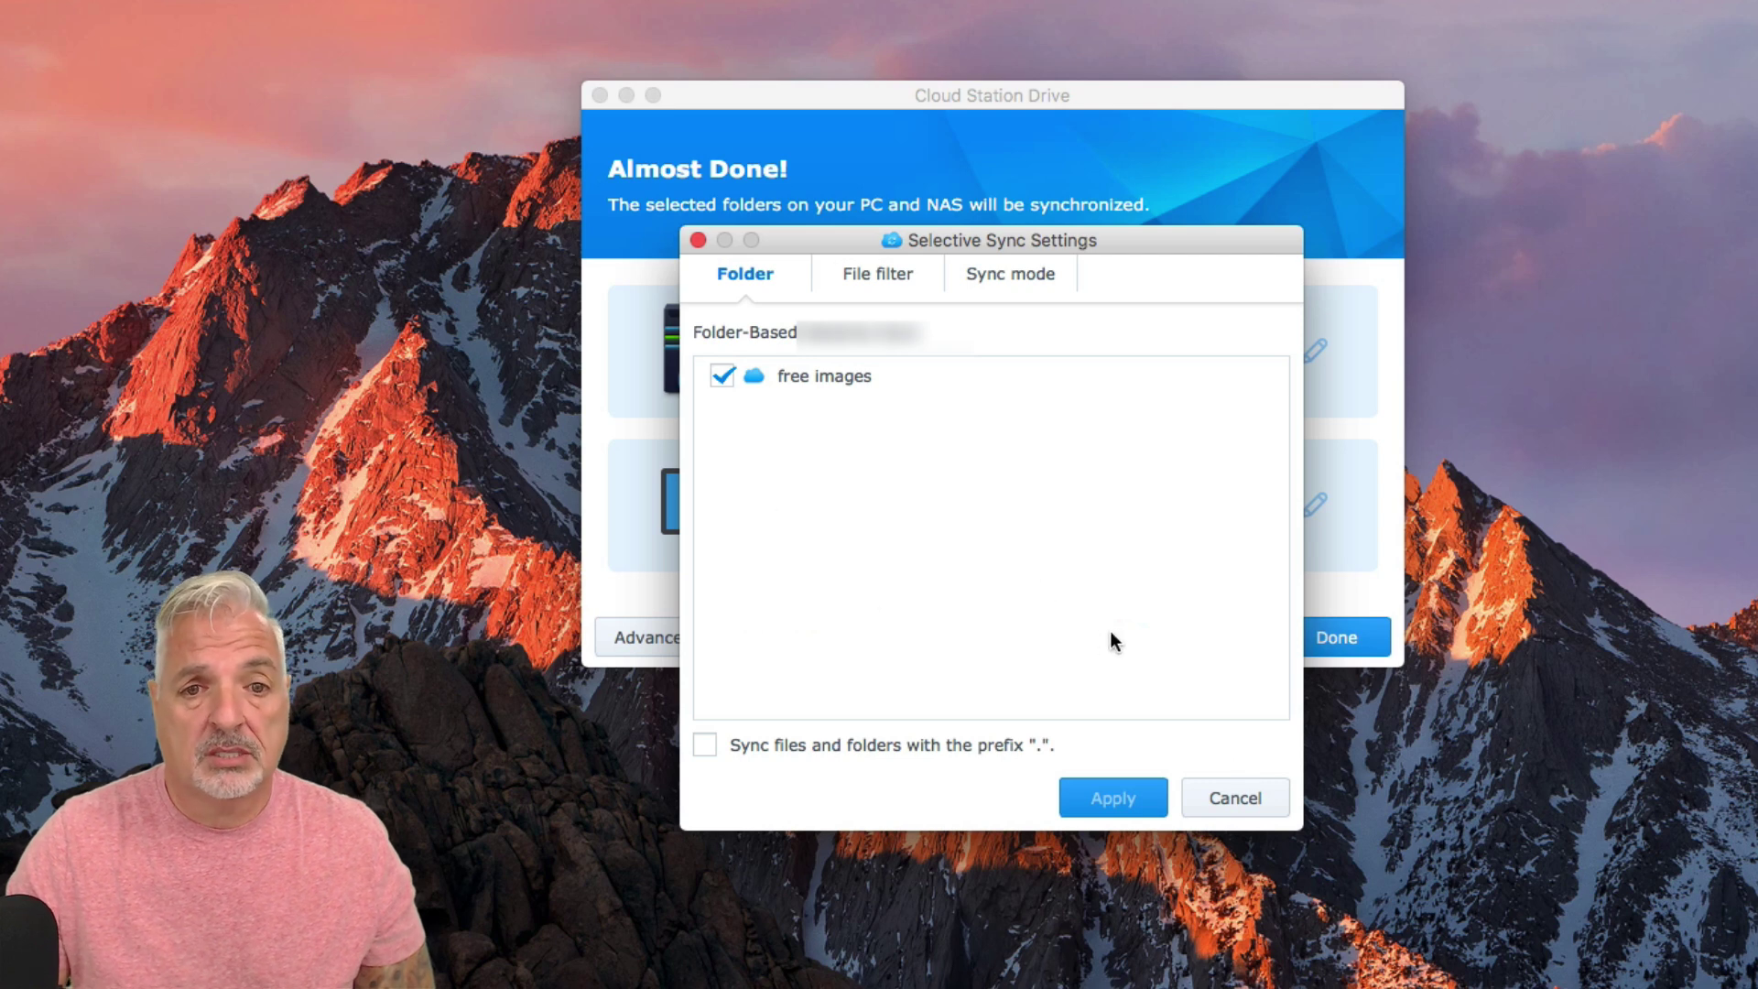
{"action": "left_click", "coordinate": [1233, 800]}
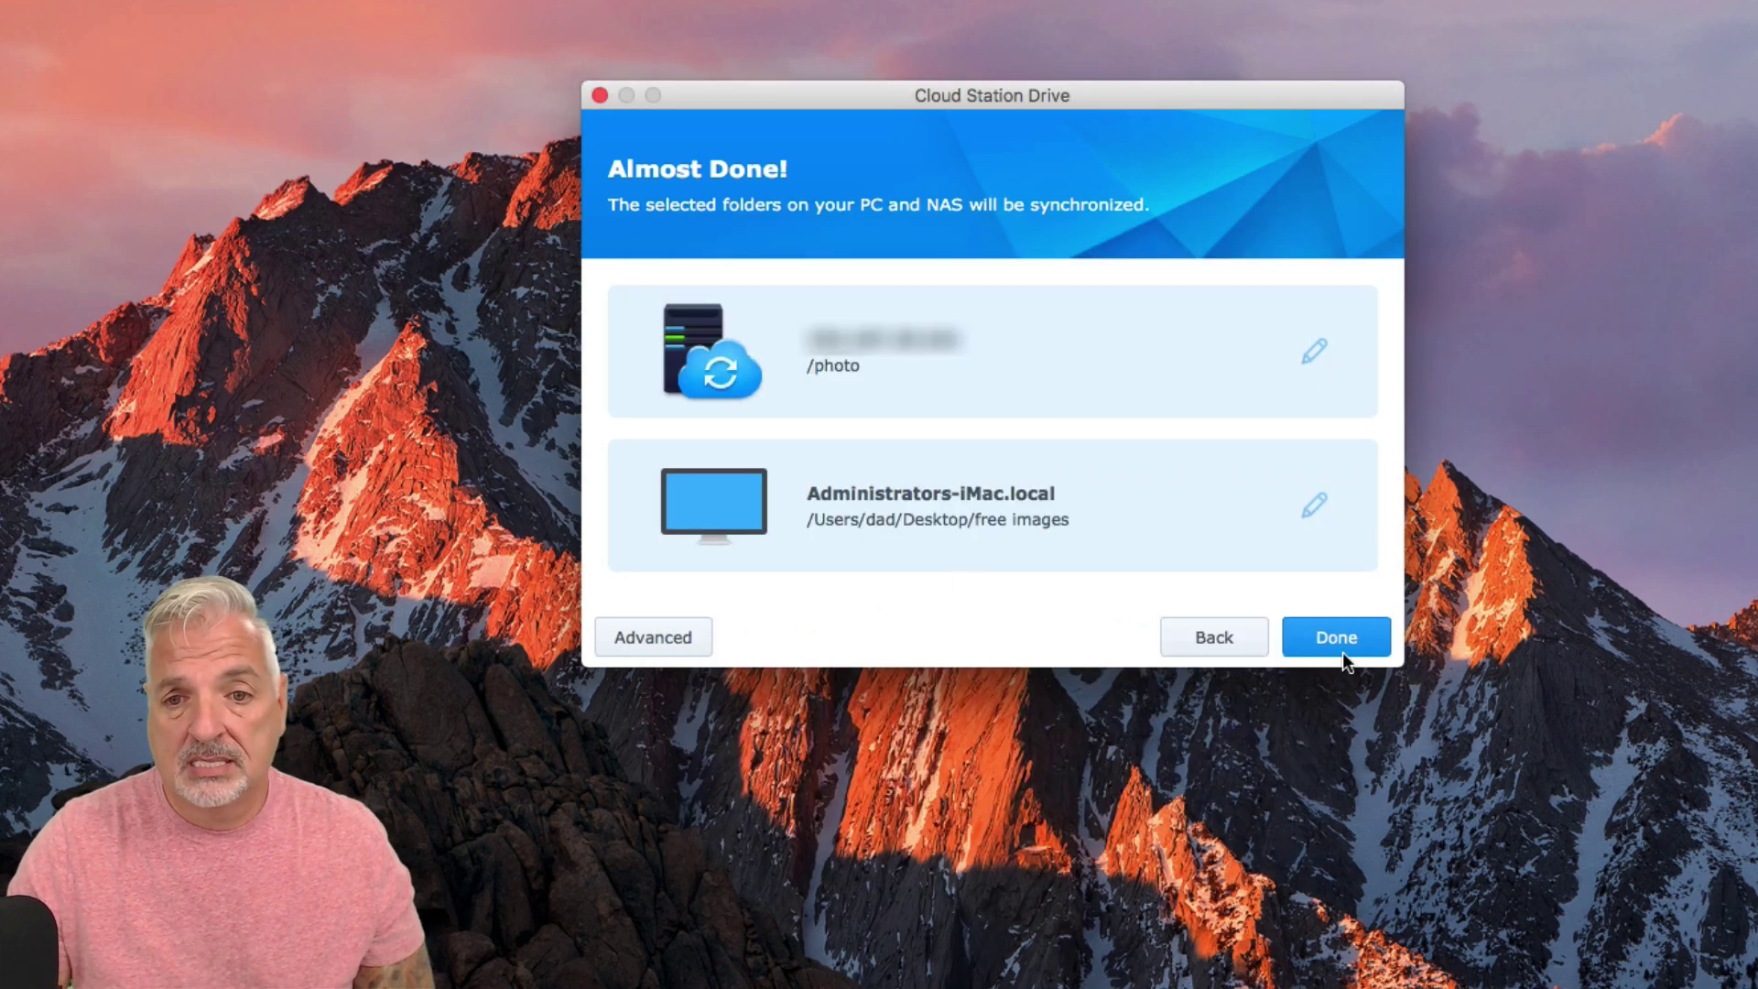
{"action": "left_click", "coordinate": [1337, 634]}
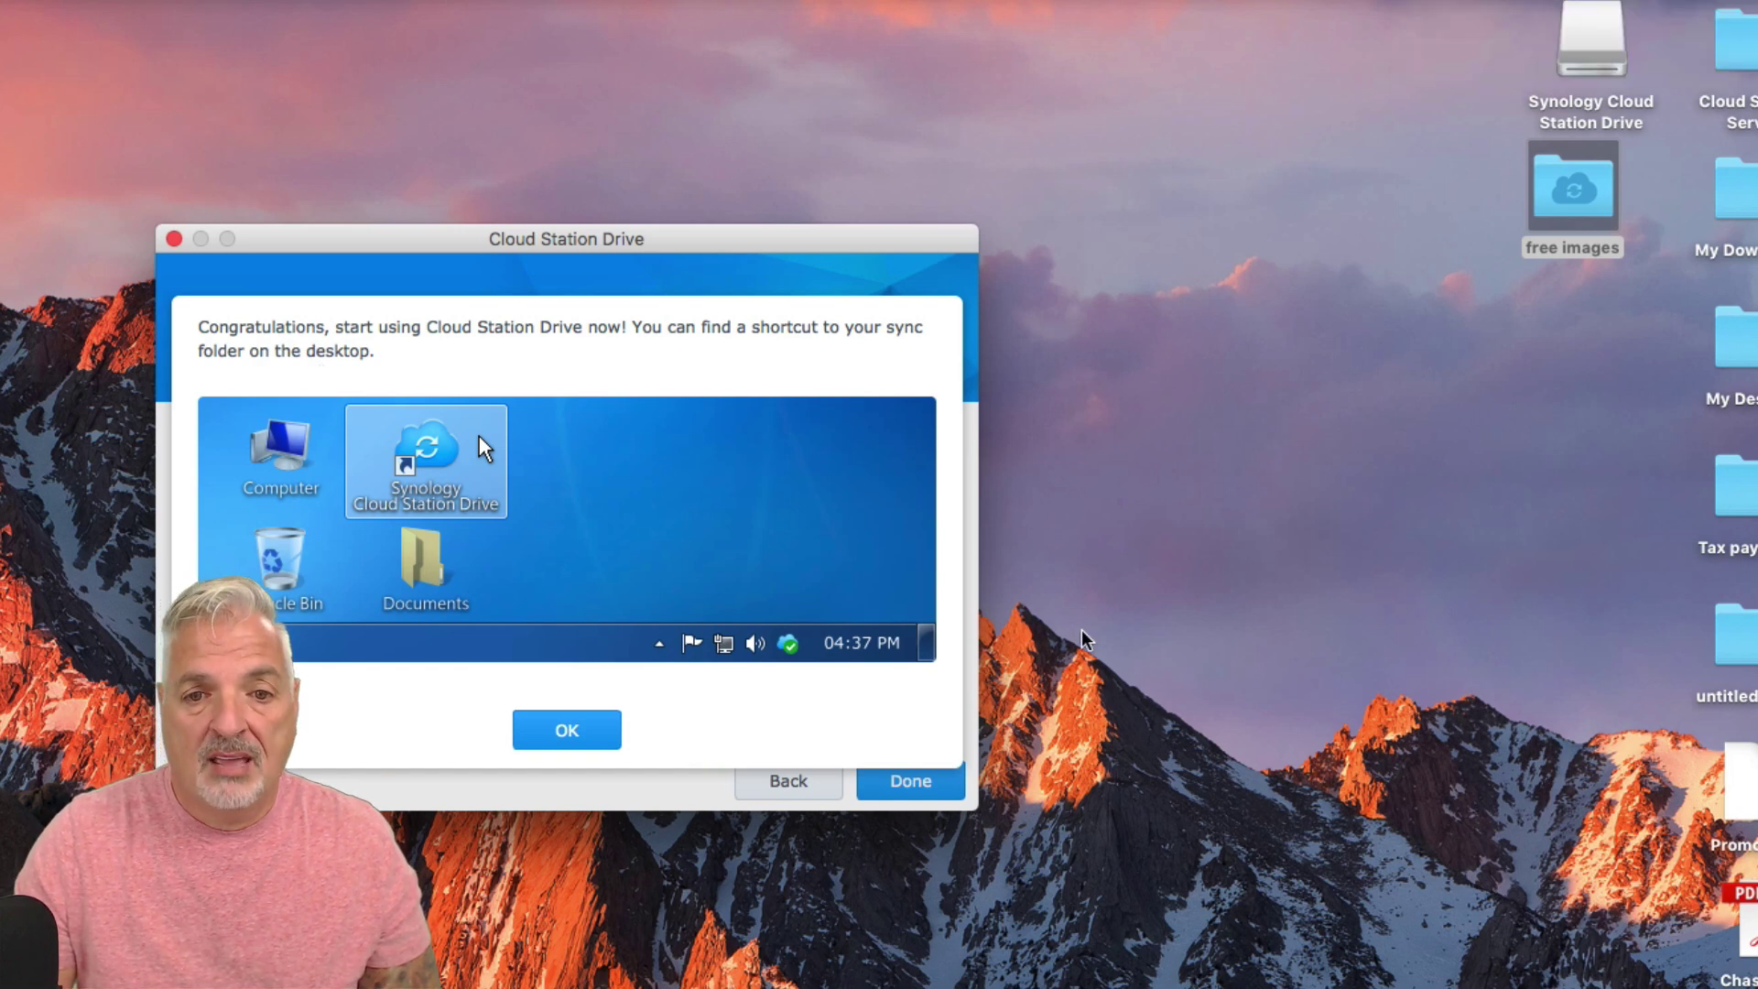
{"action": "left_click", "coordinate": [568, 733]}
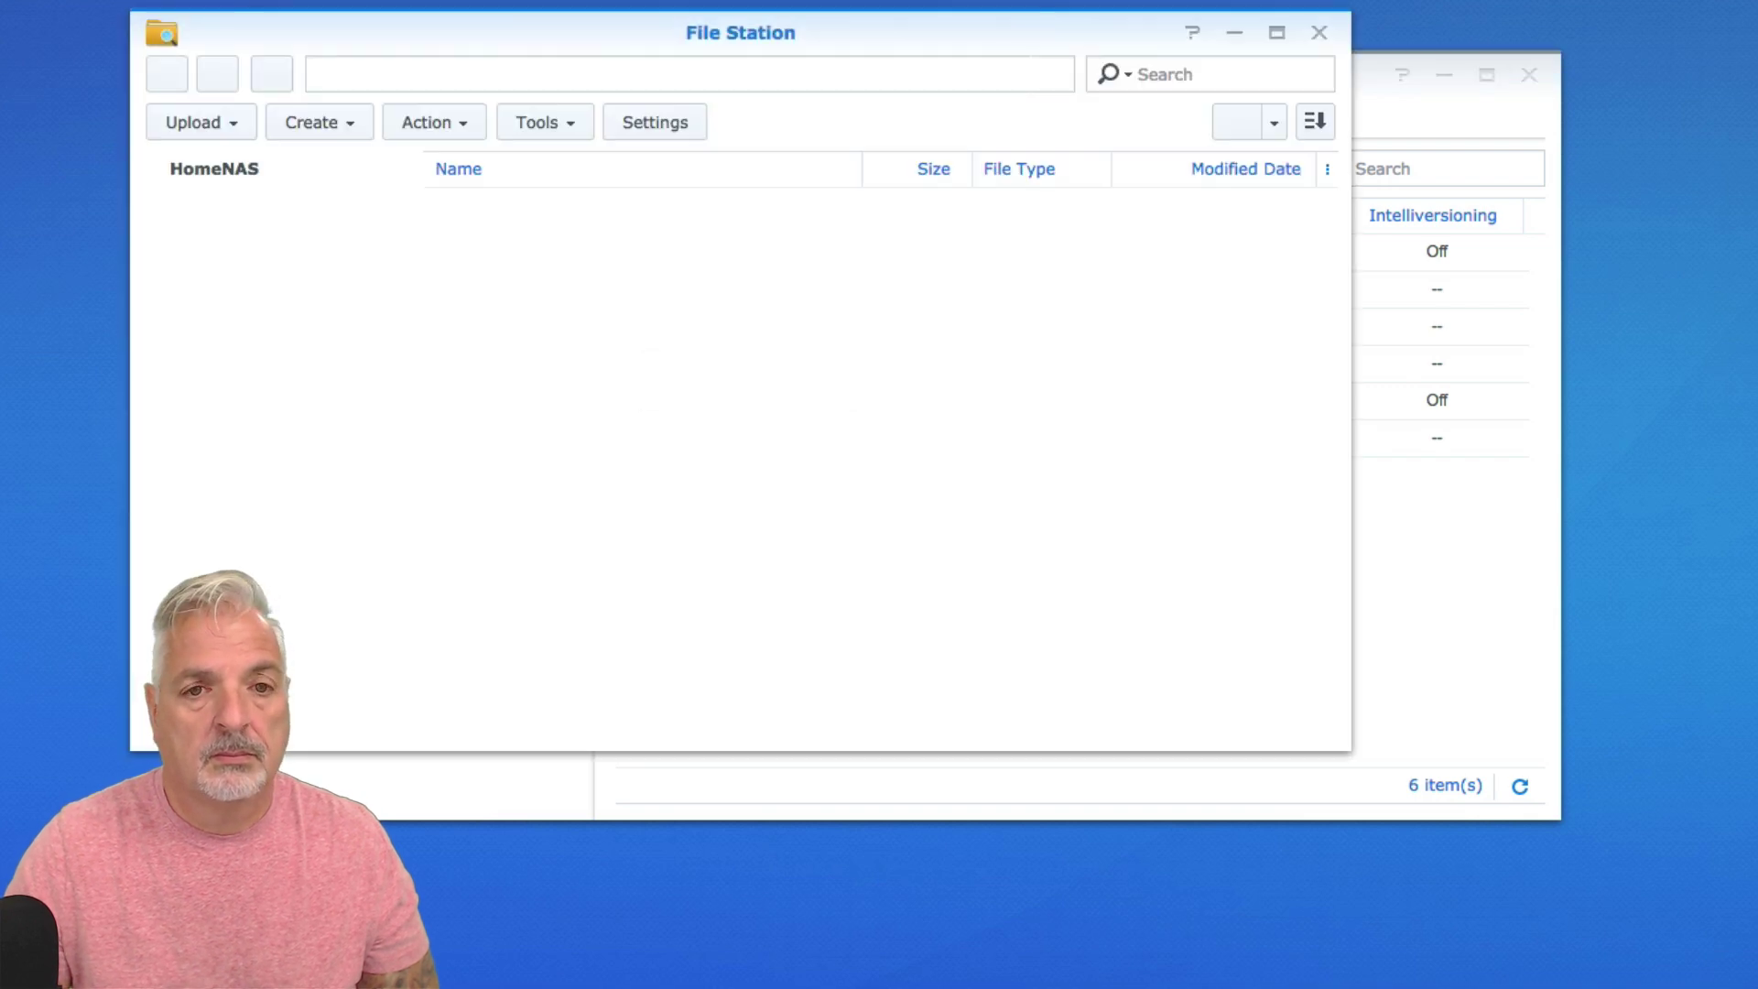
View the photo shared folder in File Station and the free images folder as icons in Finder to compare their files.
{"action": "left_click_drag", "start_coordinate": [463, 20], "coordinate": [657, 63]}
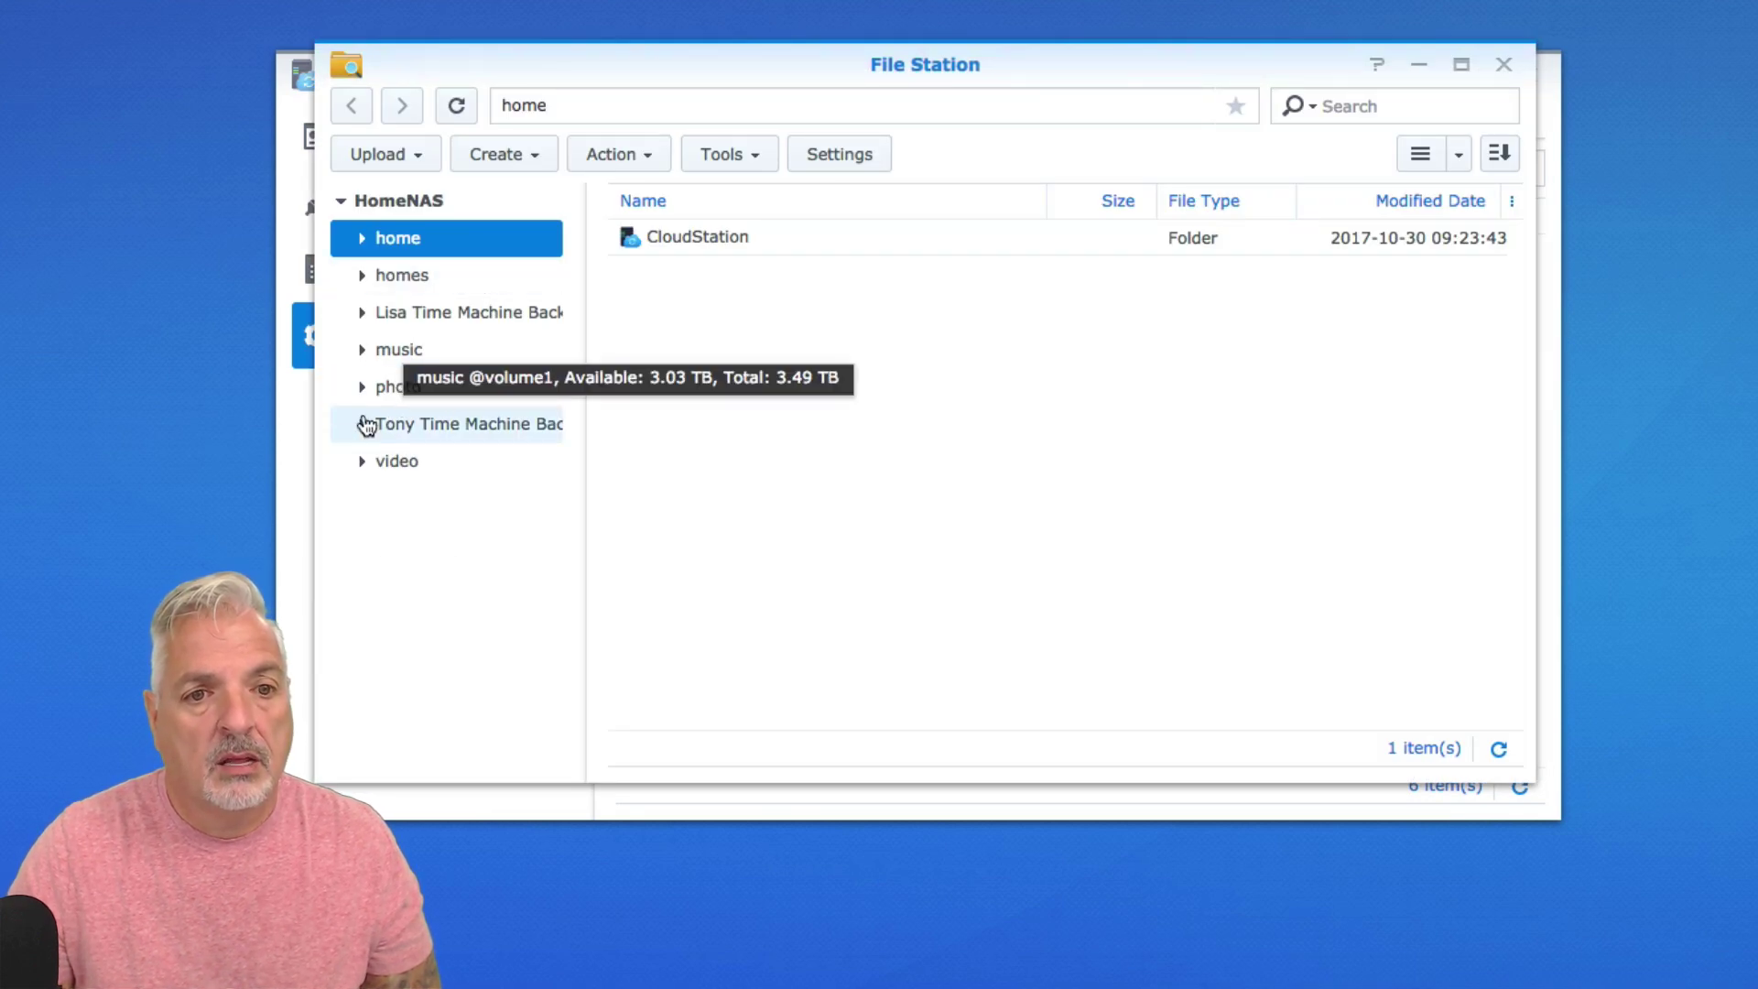
{"action": "left_click", "coordinate": [386, 392]}
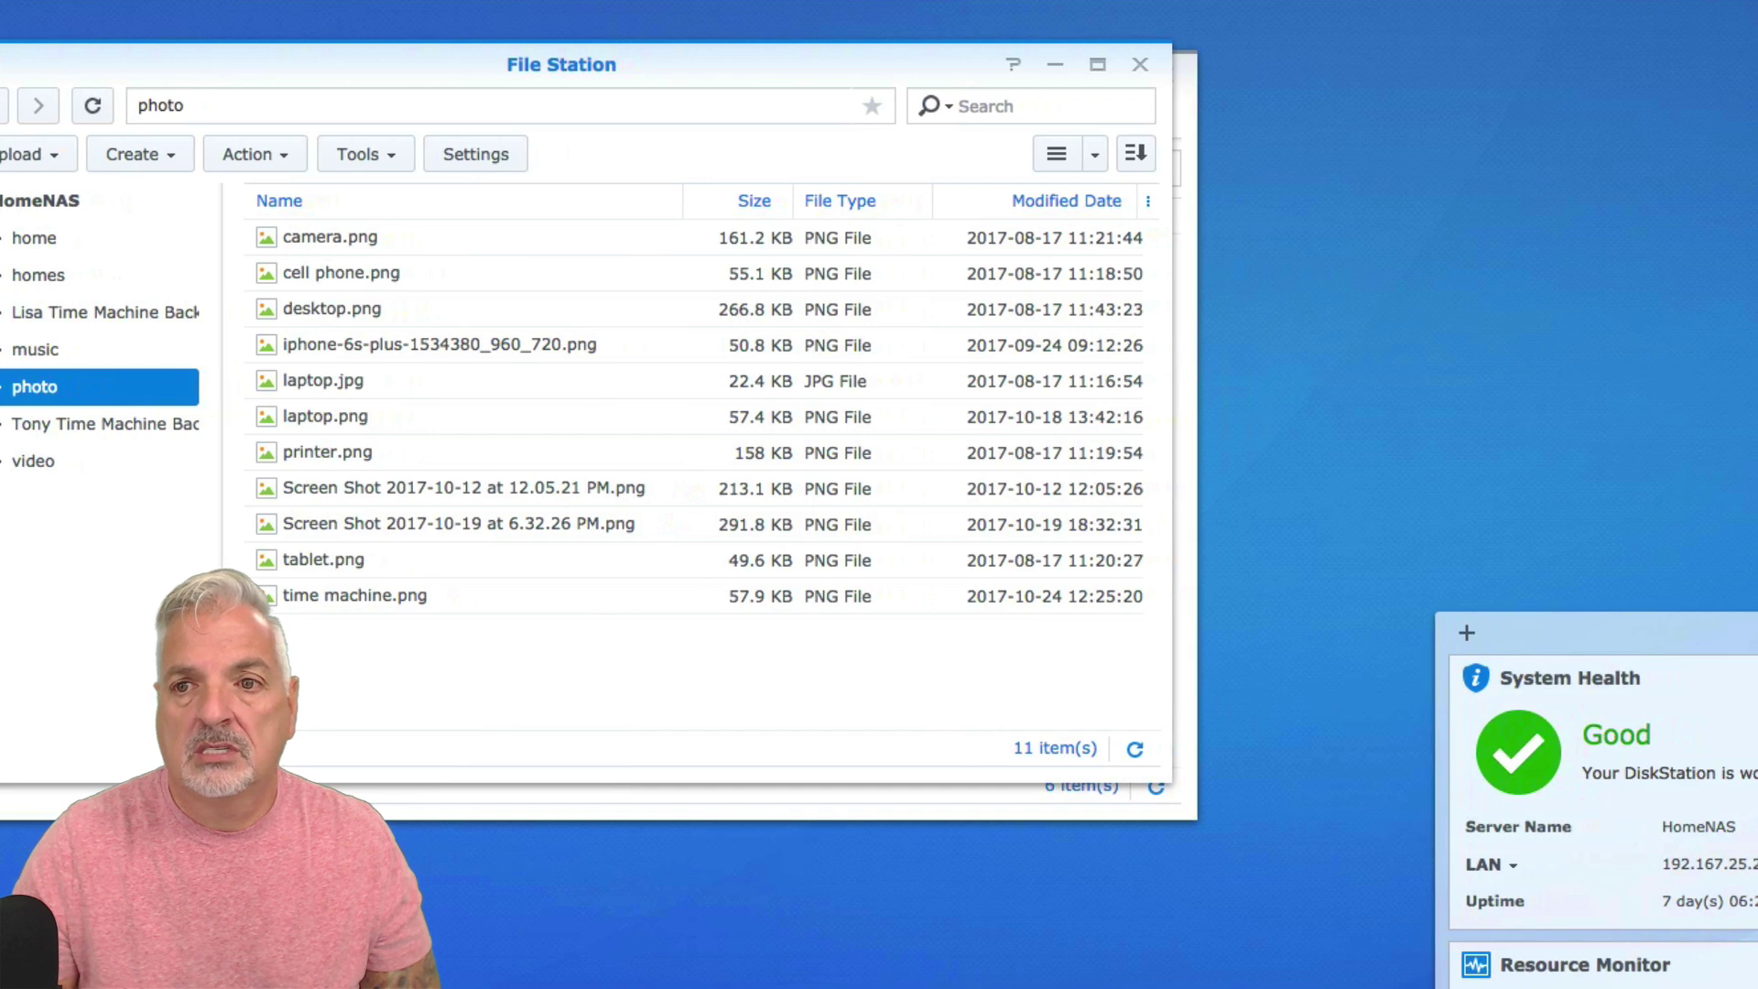
{"action": "key", "text": "super+Tab"}
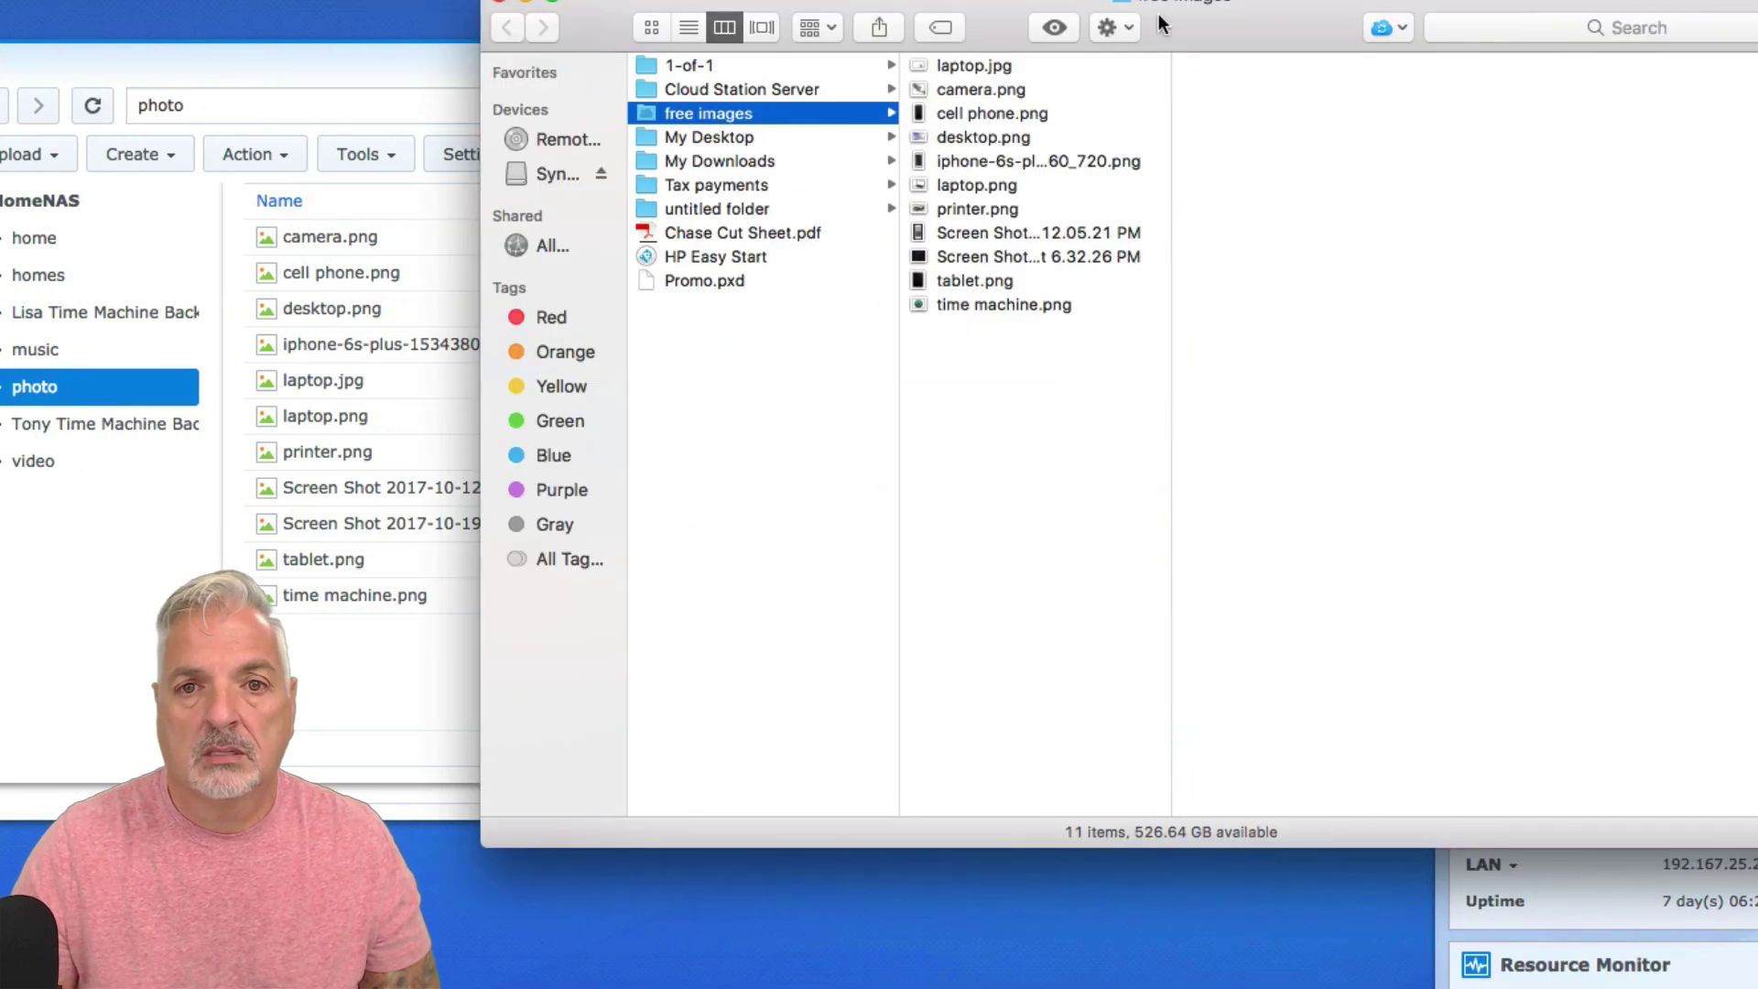
{"action": "left_click", "coordinate": [648, 28]}
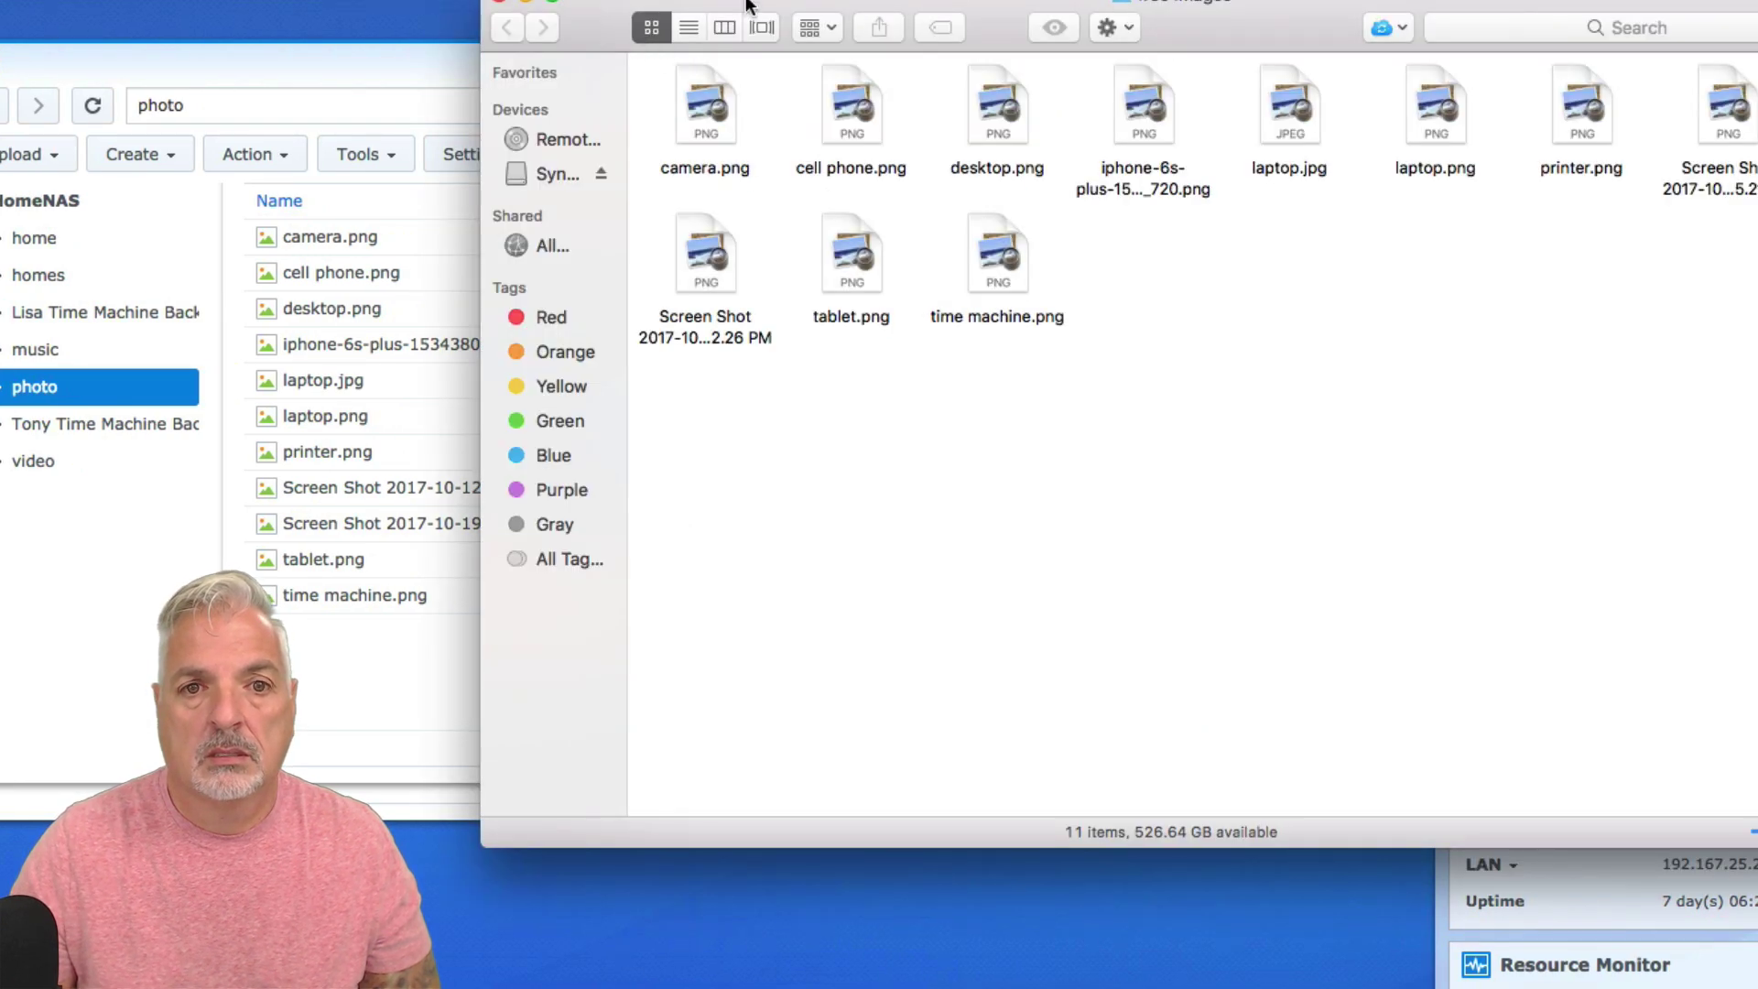
Show the free images folder as a list beside File Station's photo folder to compare their files, and close File Station.
{"action": "left_click_drag", "start_coordinate": [747, 5], "coordinate": [1060, 37]}
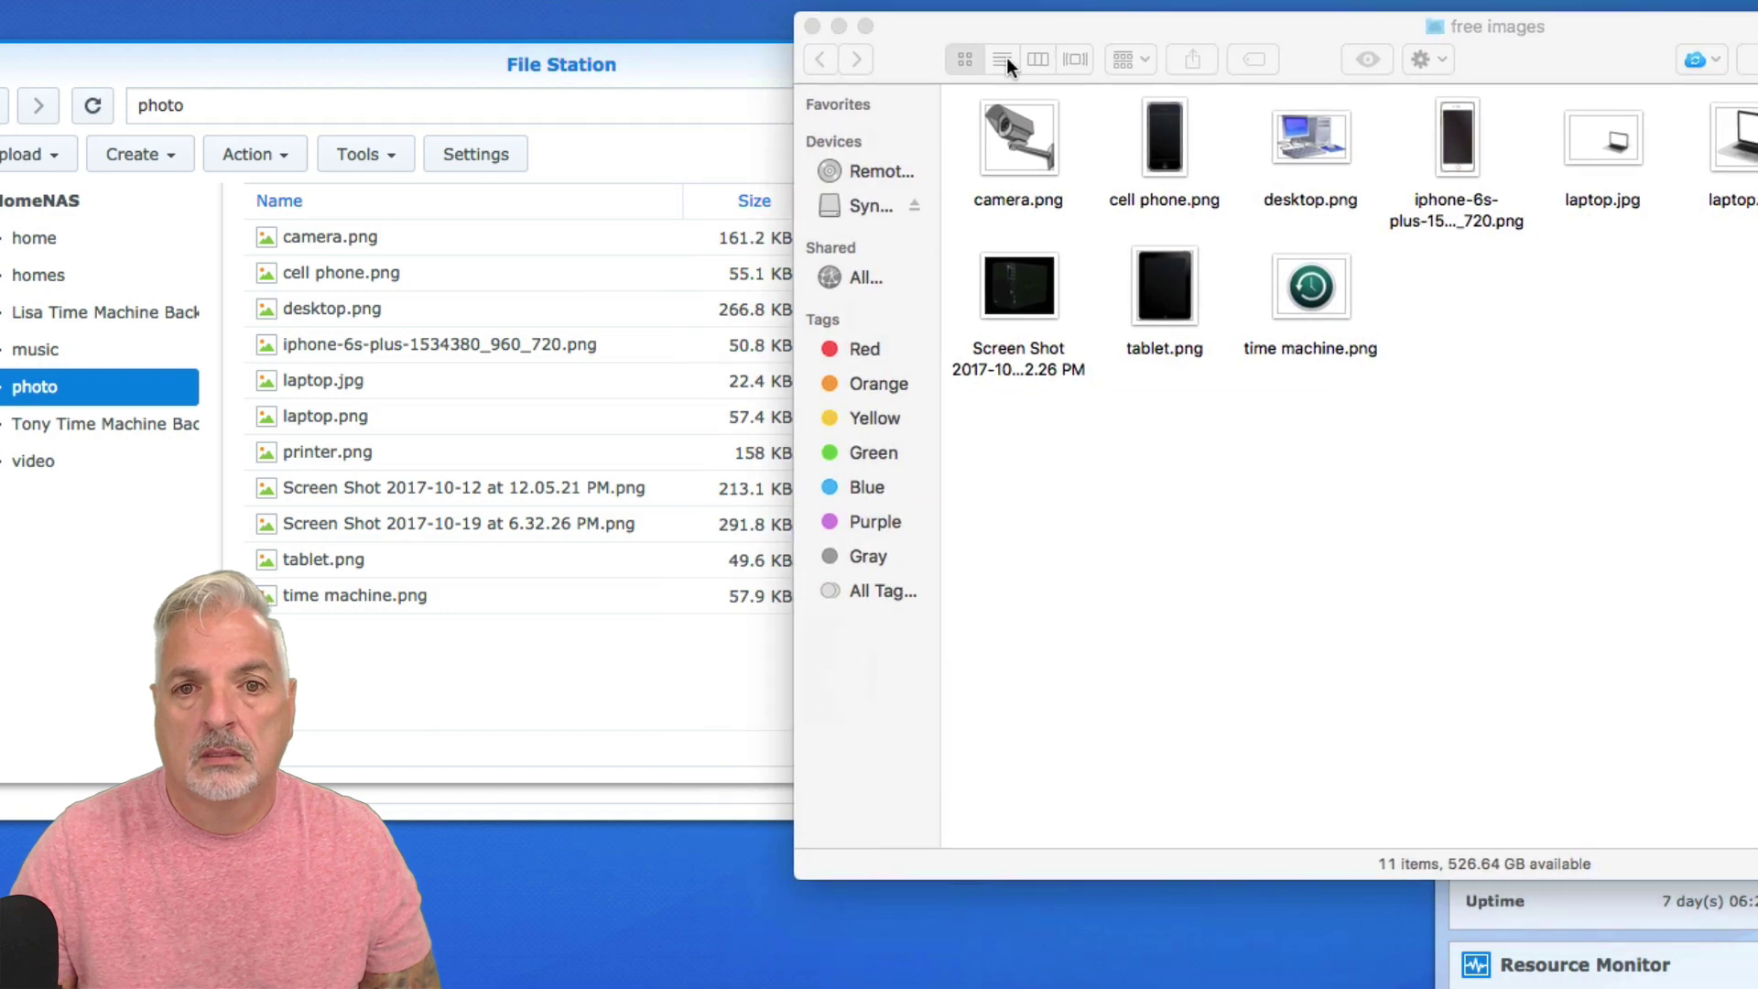
{"action": "left_click", "coordinate": [1005, 59]}
{"action": "left_click_drag", "start_coordinate": [921, 29], "coordinate": [809, 96]}
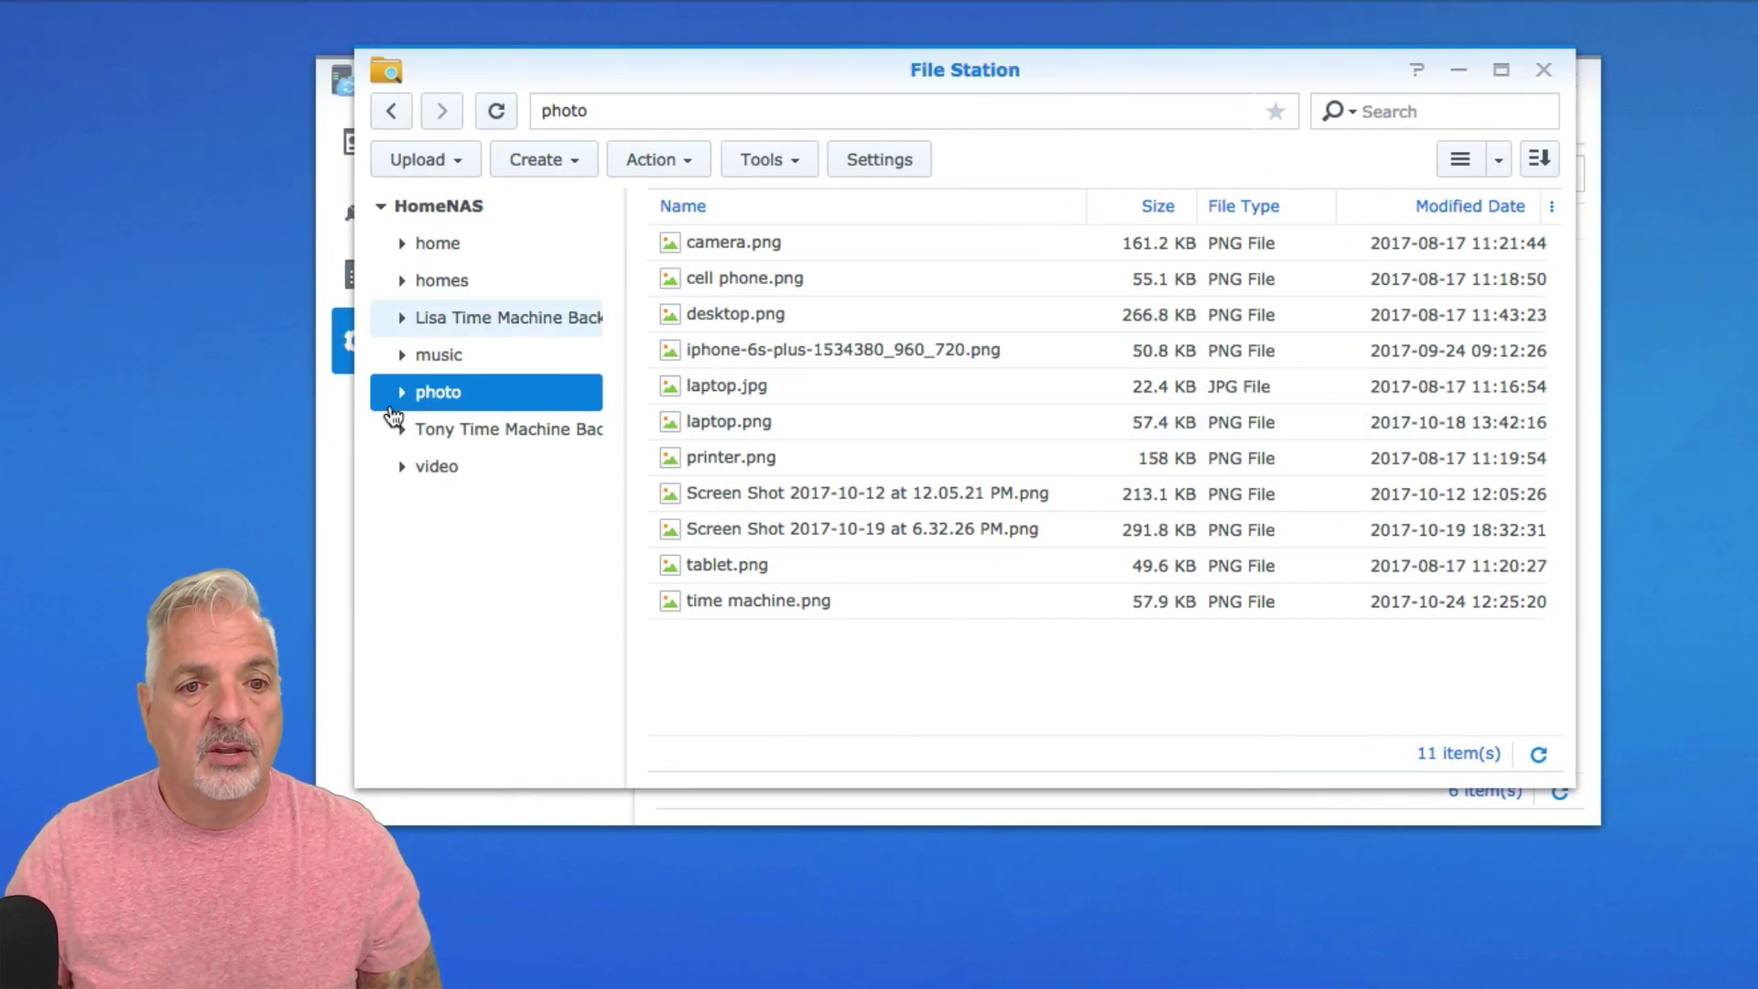
{"action": "left_click", "coordinate": [1545, 70]}
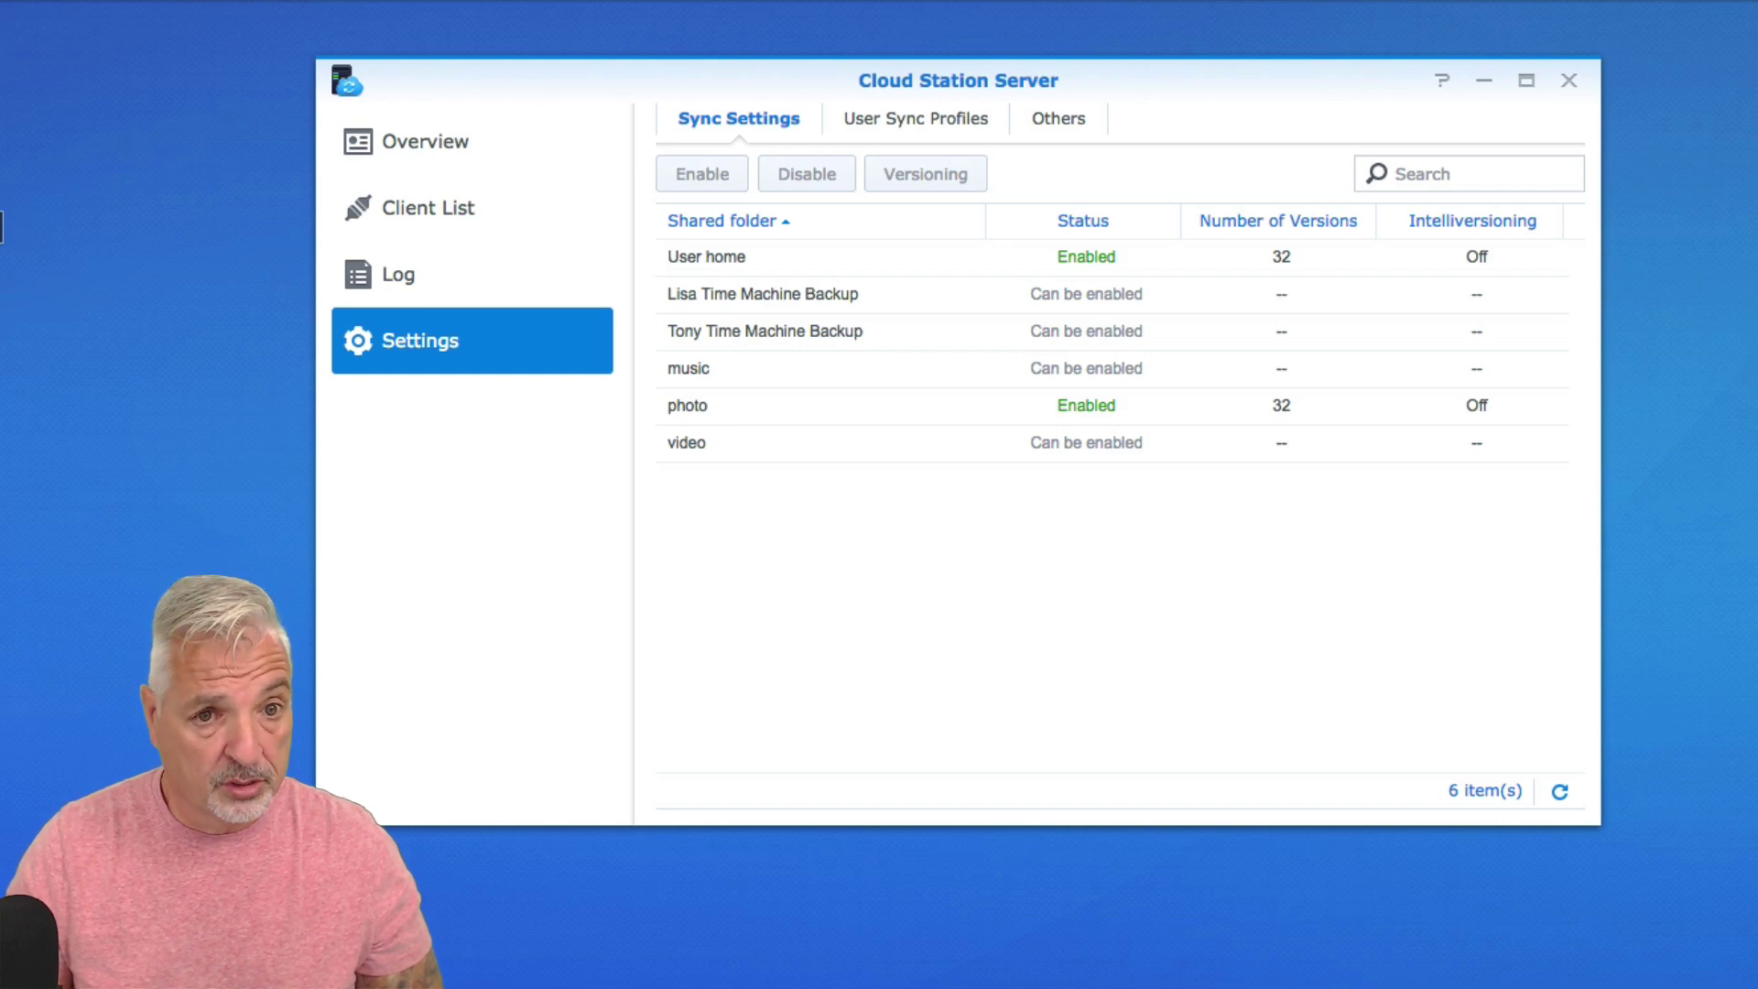
Review the NAS's shared folders in Control Panel, and close Control Panel to return to the Cloud Station Server sync settings.
{"action": "left_click", "coordinate": [2, 227]}
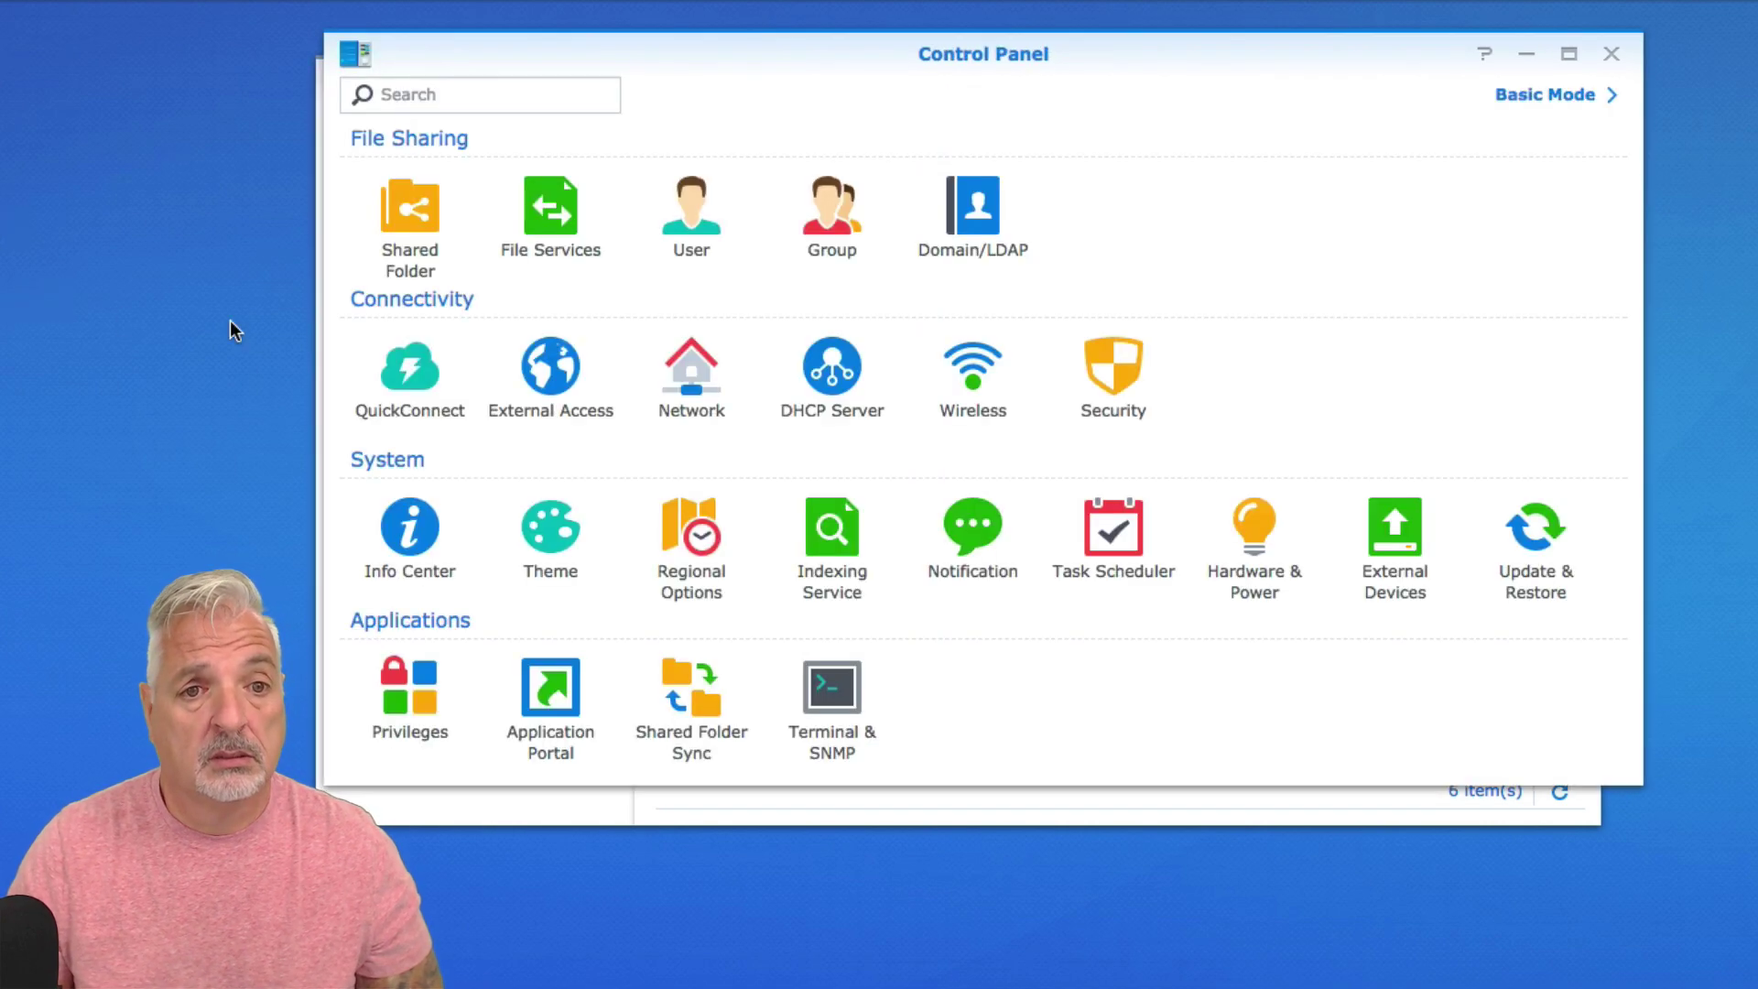
{"action": "left_click", "coordinate": [411, 216]}
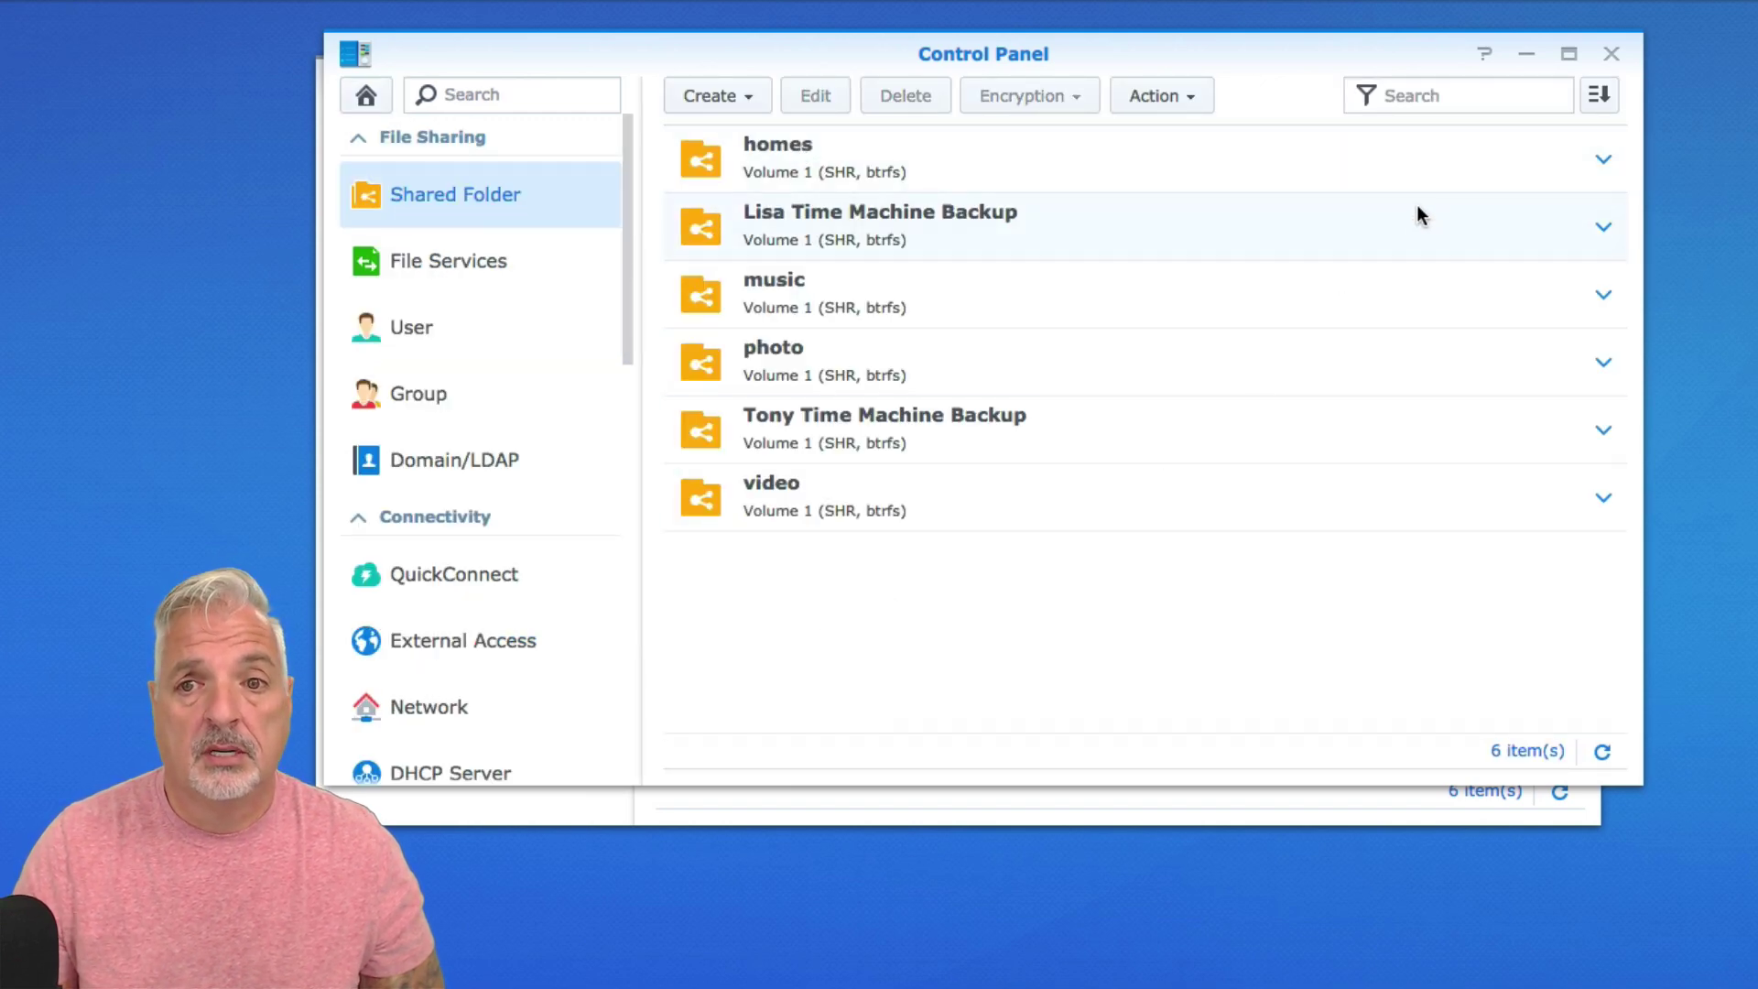
{"action": "left_click", "coordinate": [1614, 56]}
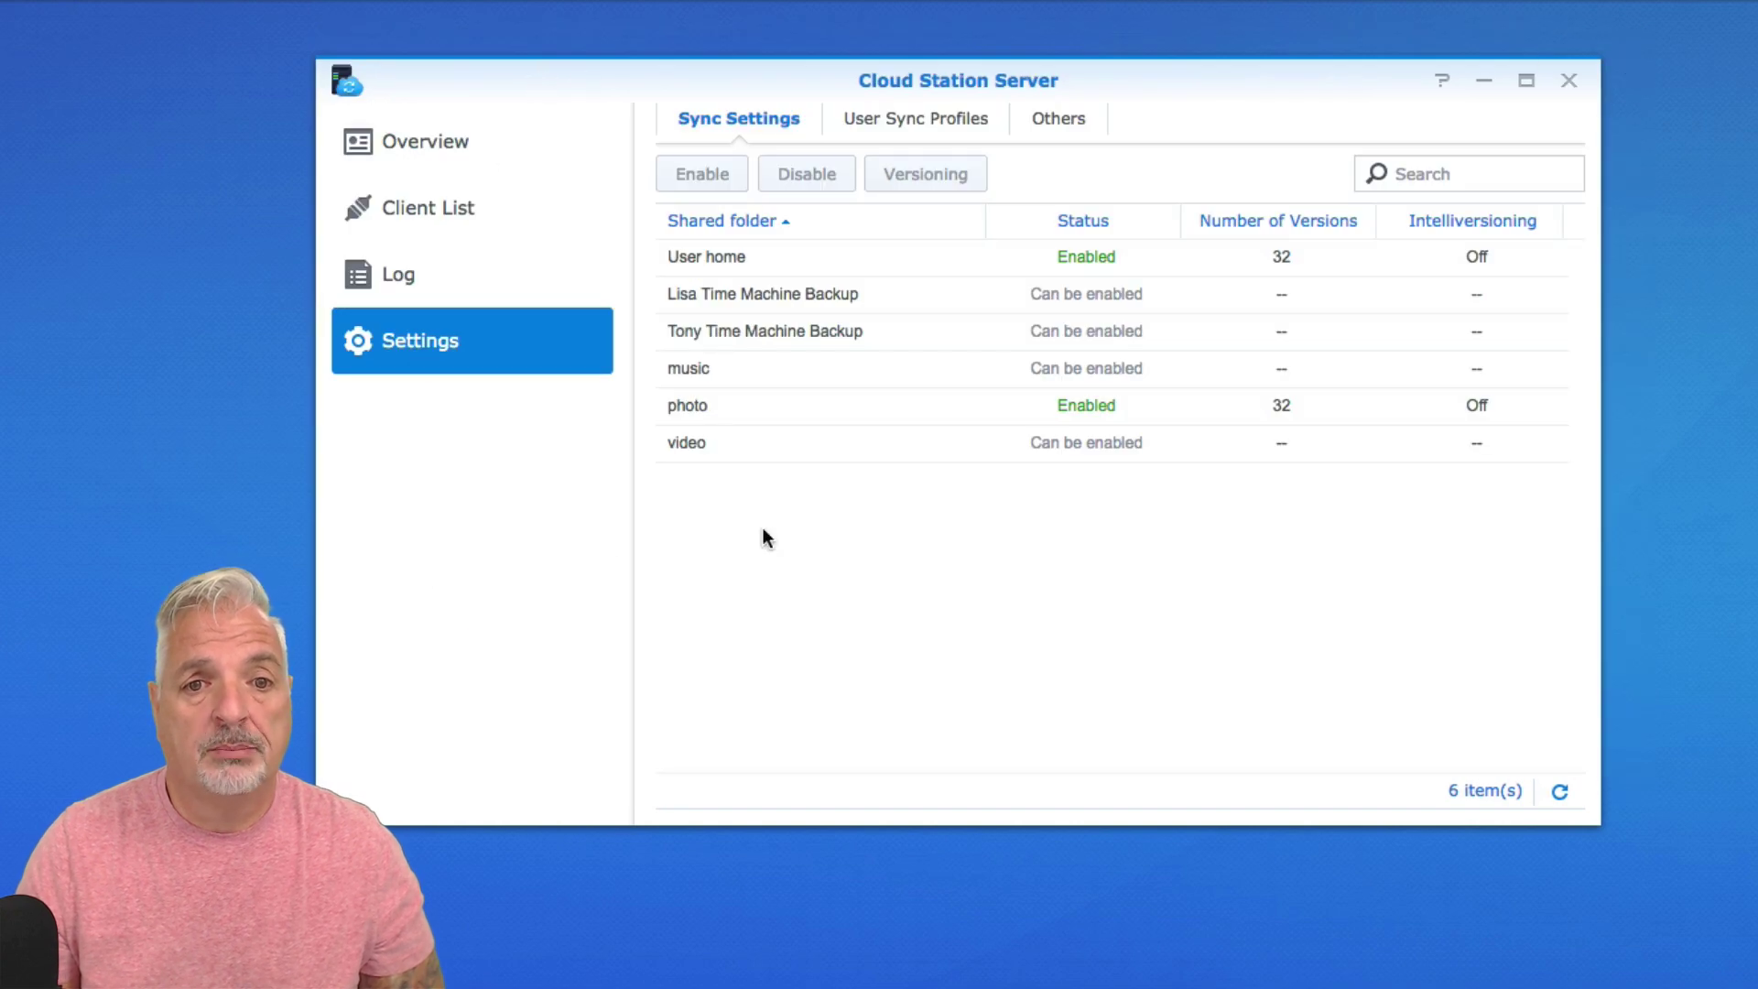